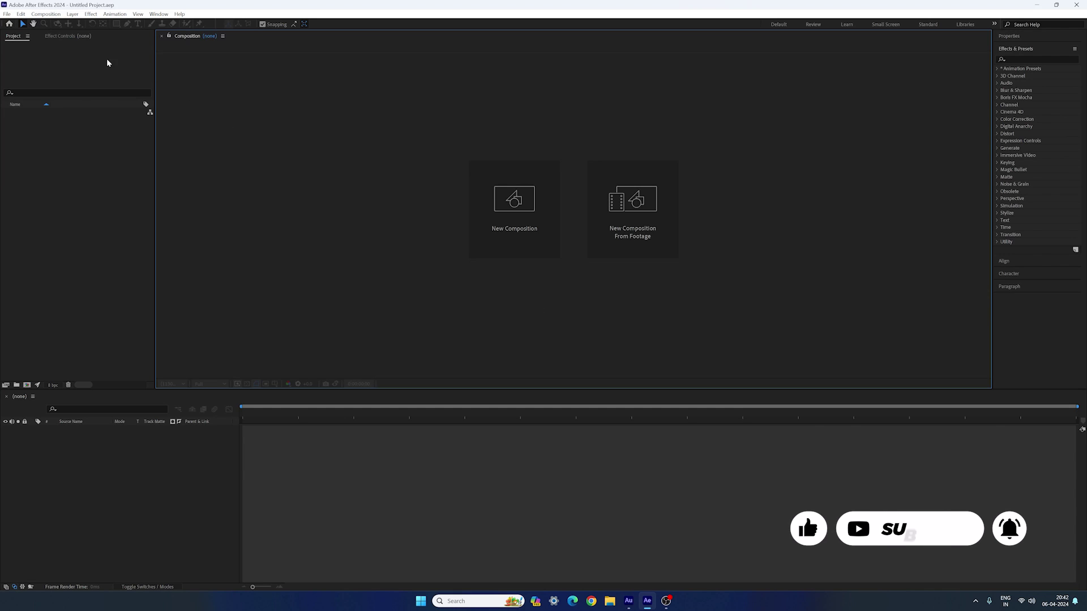
# - Create a new composition named Main, keeping the 1920 x 1080, 60 fps, five-second settings
pyautogui.click(58, 16)
pyautogui.click(62, 24)
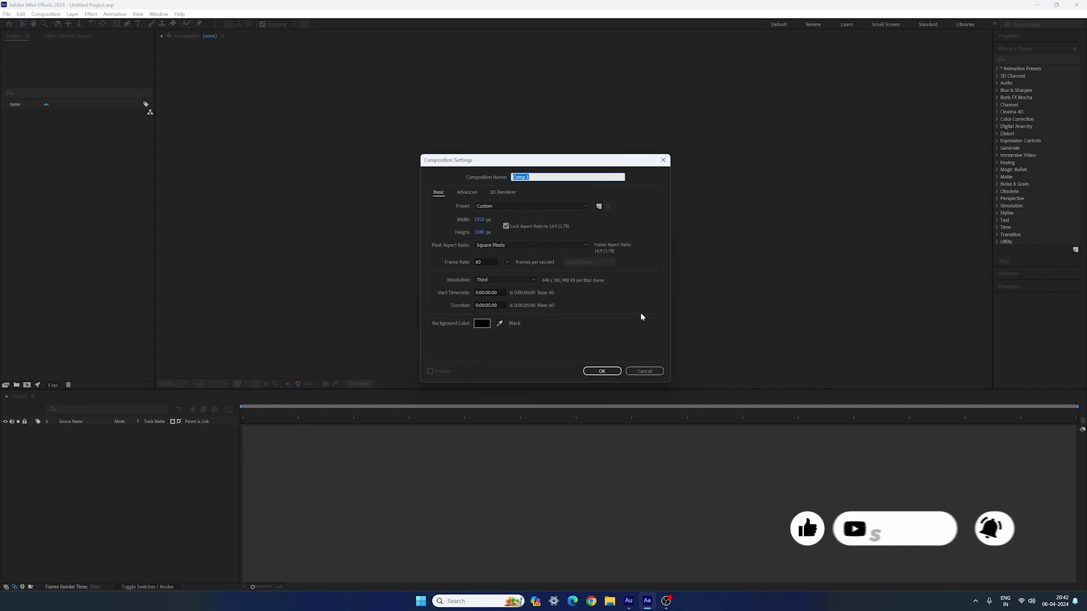
pyautogui.press('BackSpace')
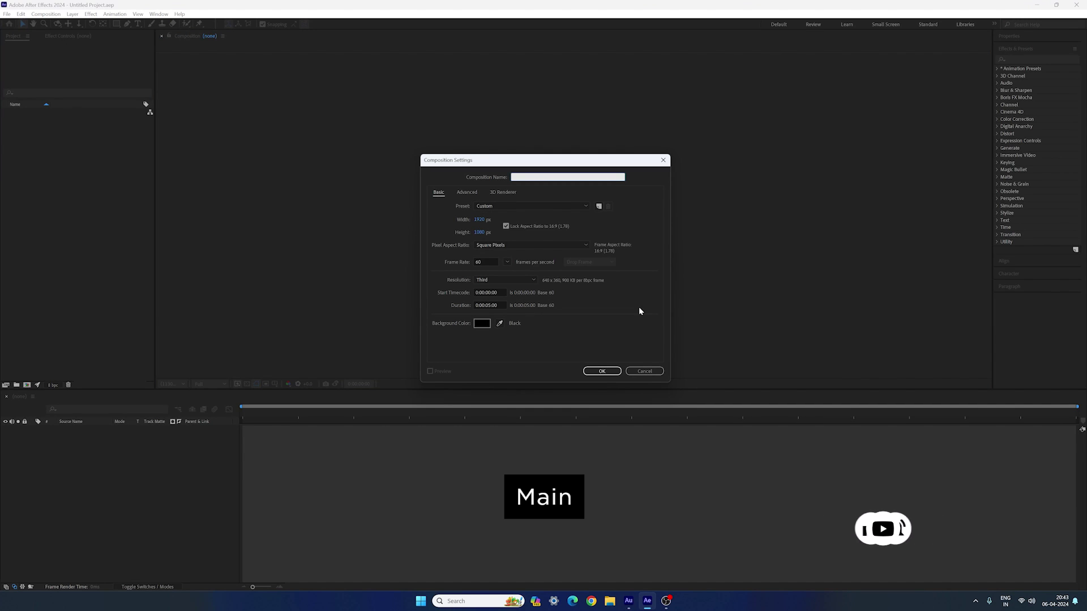
pyautogui.write('Main')
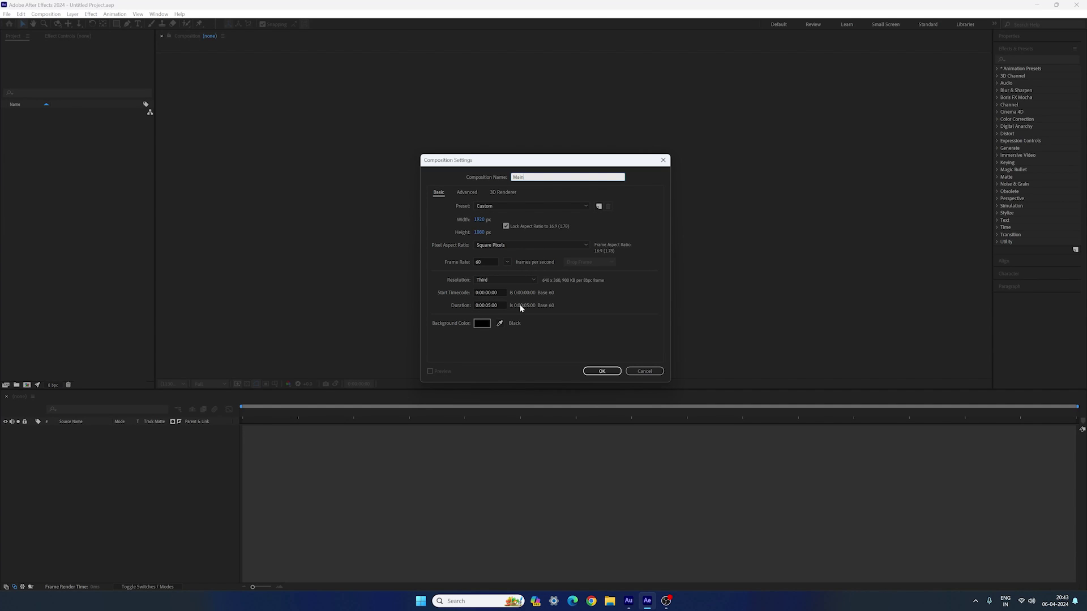
pyautogui.click(595, 372)
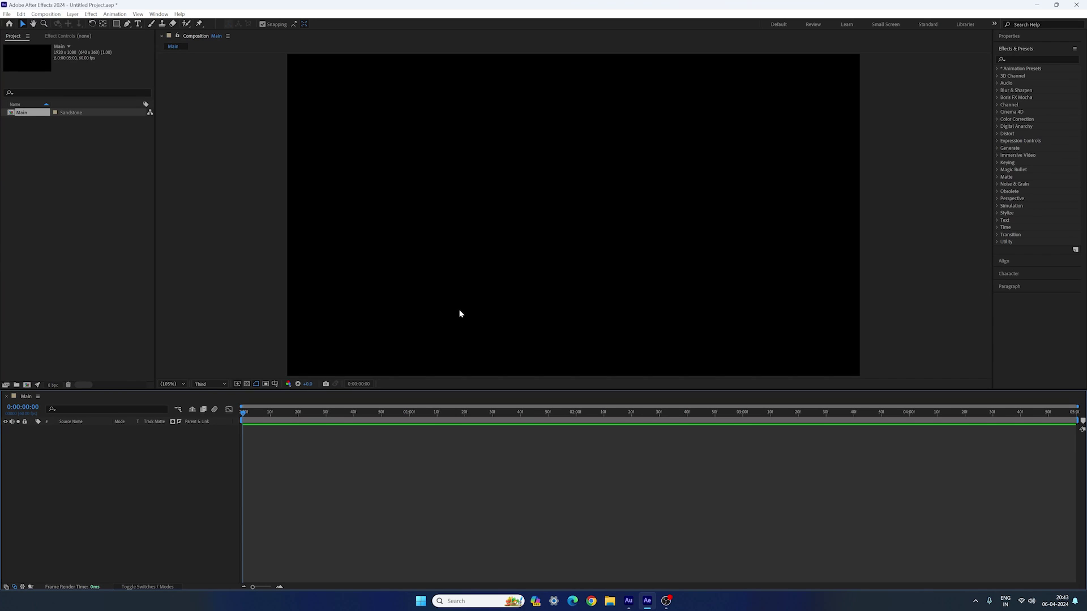
# - Add a white solid layer named BG 01 at full composition size
pyautogui.click(73, 15)
pyautogui.moveTo(142, 24)
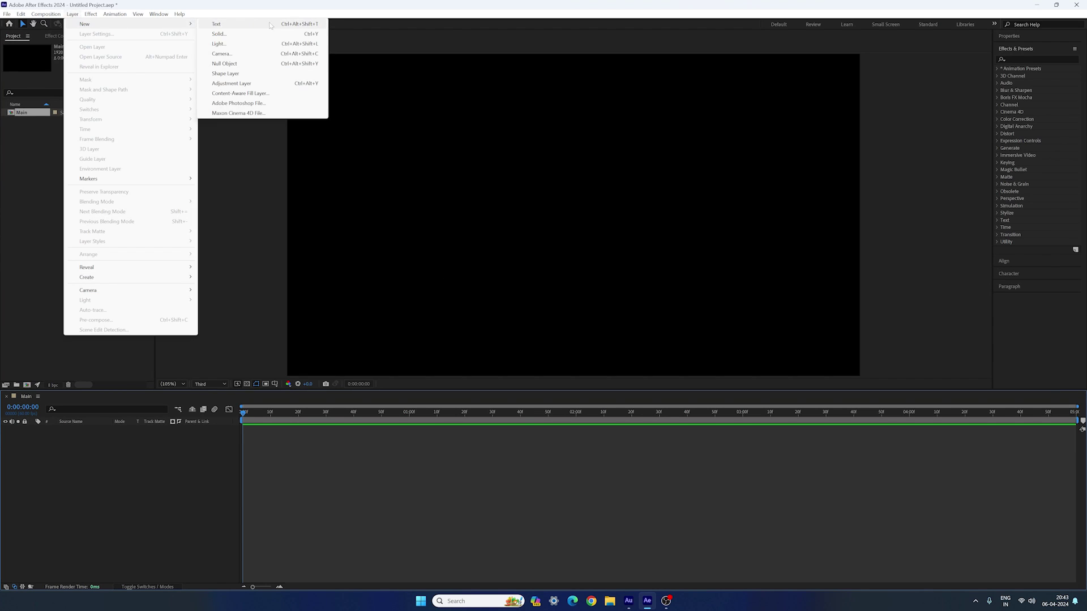
pyautogui.click(246, 35)
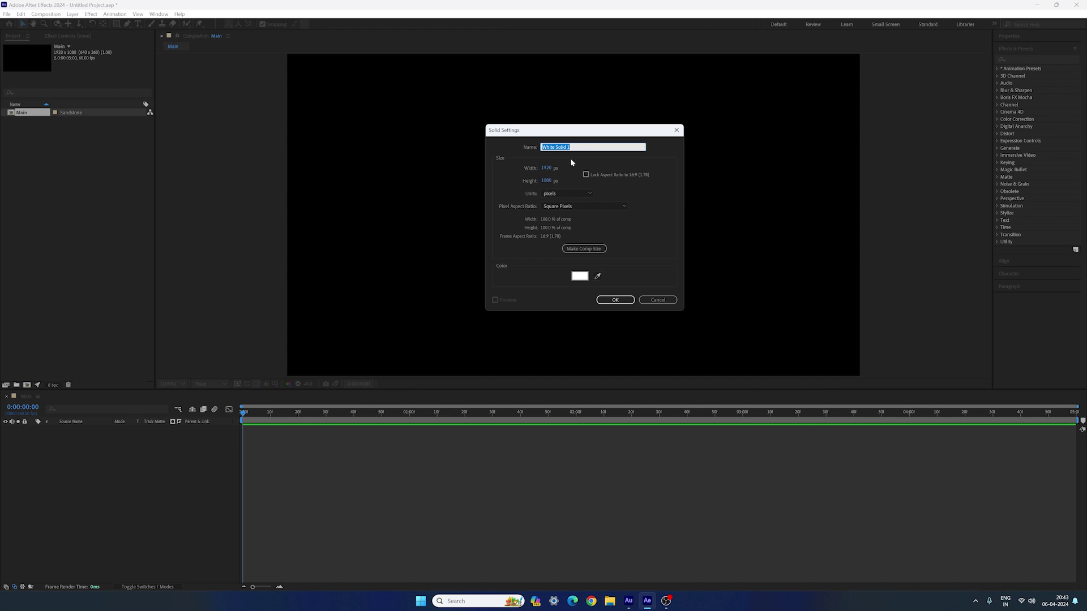
pyautogui.write('BG 01')
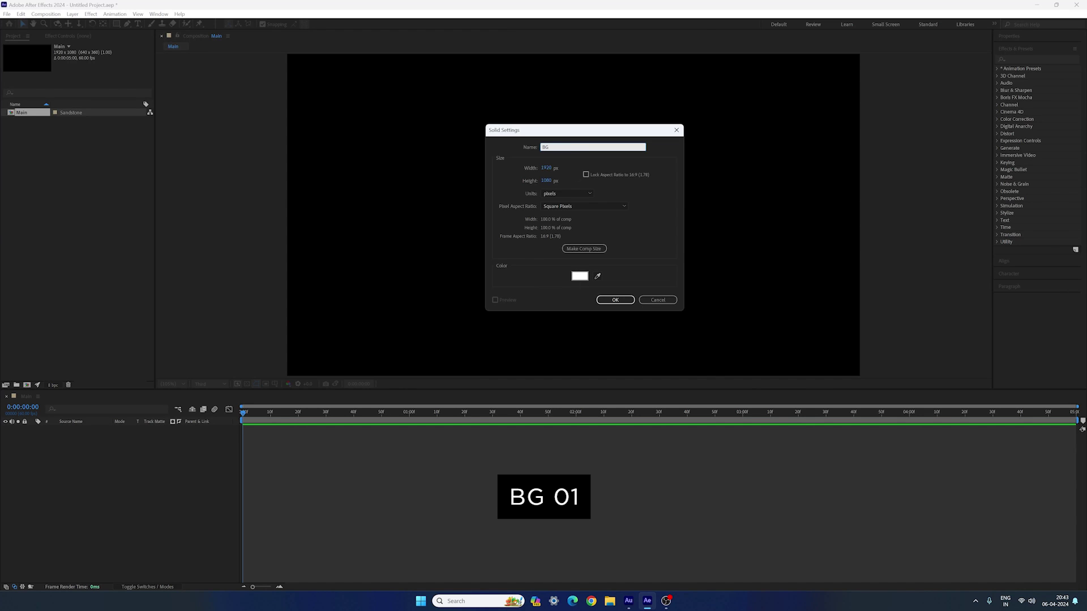
pyautogui.click(614, 300)
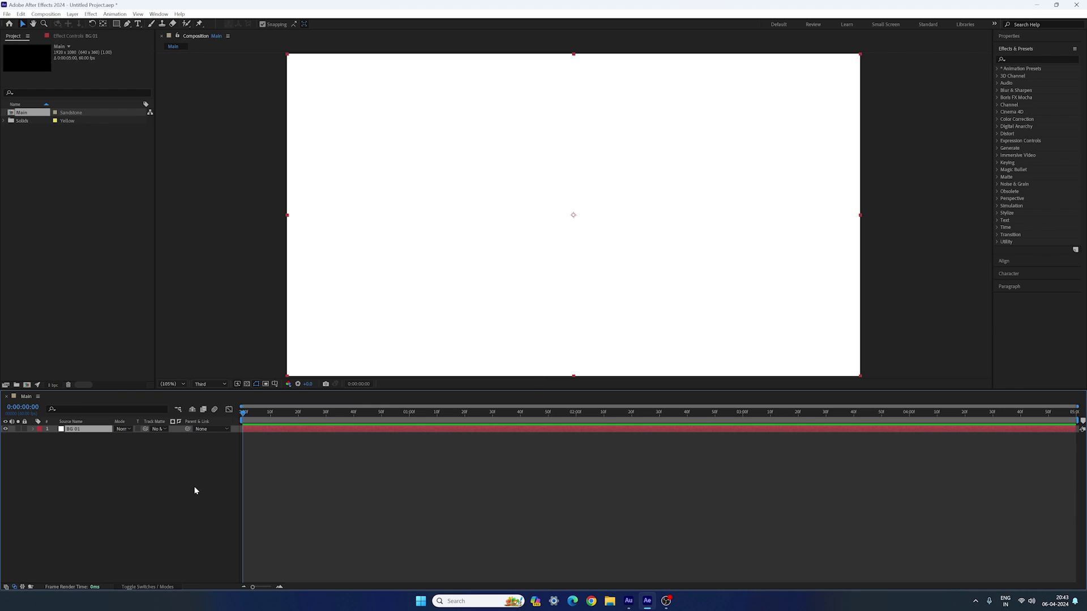
# - Reveal the BG 01 solid's Position and shift it horizontally left to about X 500, leaving a black strip at the frame's right
pyautogui.press('p')
pyautogui.click(742, 250)
pyautogui.press('shift')
pyautogui.press('Up')
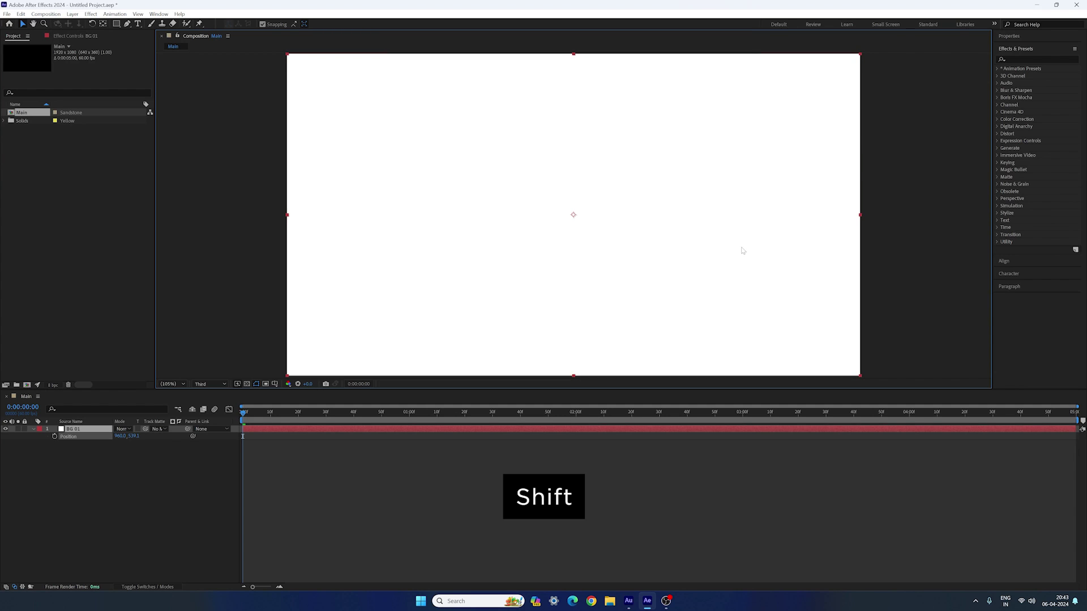
pyautogui.moveTo(743, 251); pyautogui.dragTo(604, 255)
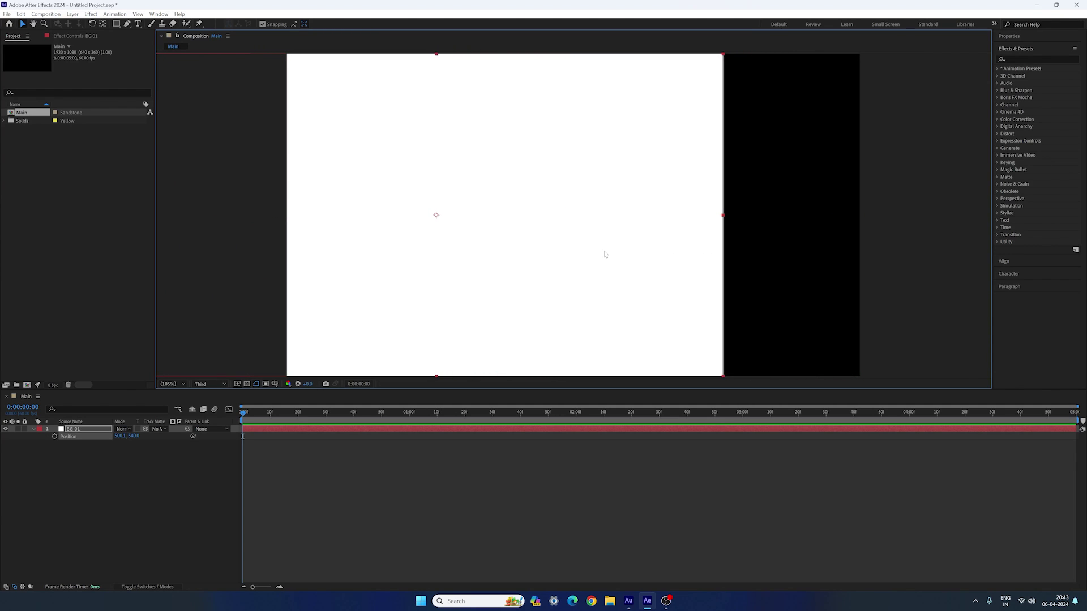
# - Keyframe BG 01's current Position at 1 second and move it fully off the frame's left side at 0 seconds
pyautogui.click(409, 413)
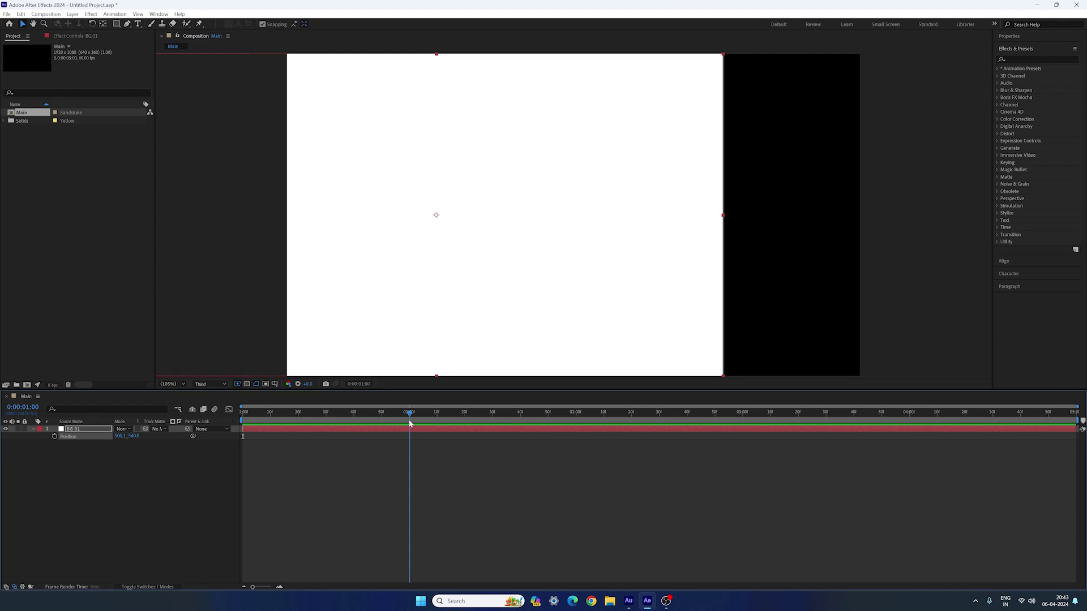
pyautogui.click(55, 438)
pyautogui.moveTo(398, 417); pyautogui.dragTo(242, 415)
pyautogui.moveTo(568, 270); pyautogui.dragTo(170, 267)
pyautogui.moveTo(306, 264); pyautogui.dragTo(267, 264)
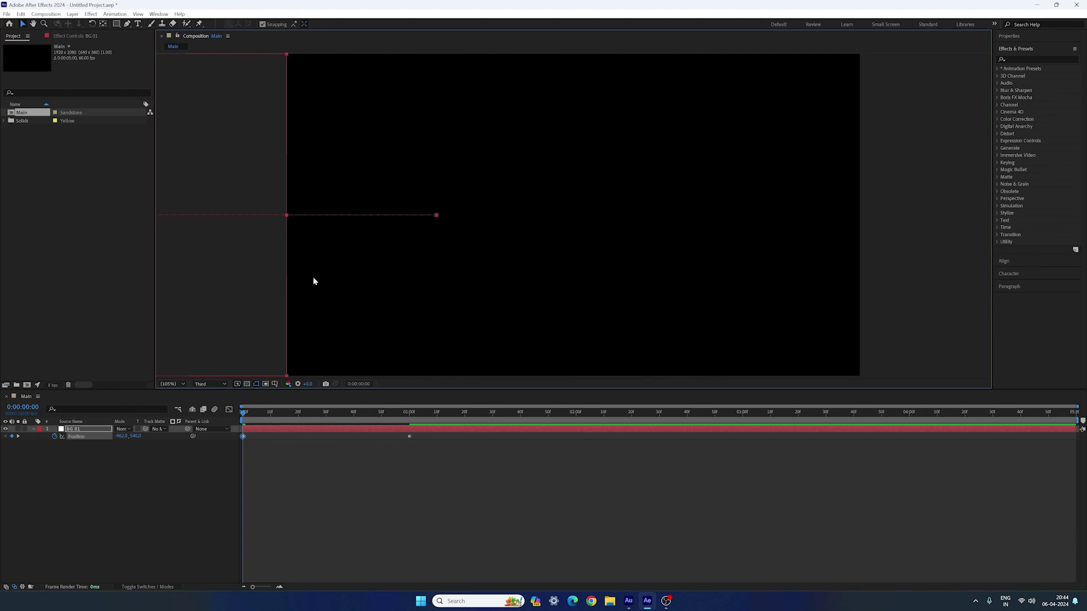
# - Apply Easy Ease to both Position keyframes of BG 01 and display their speed graph
pyautogui.moveTo(439, 434); pyautogui.dragTo(236, 452)
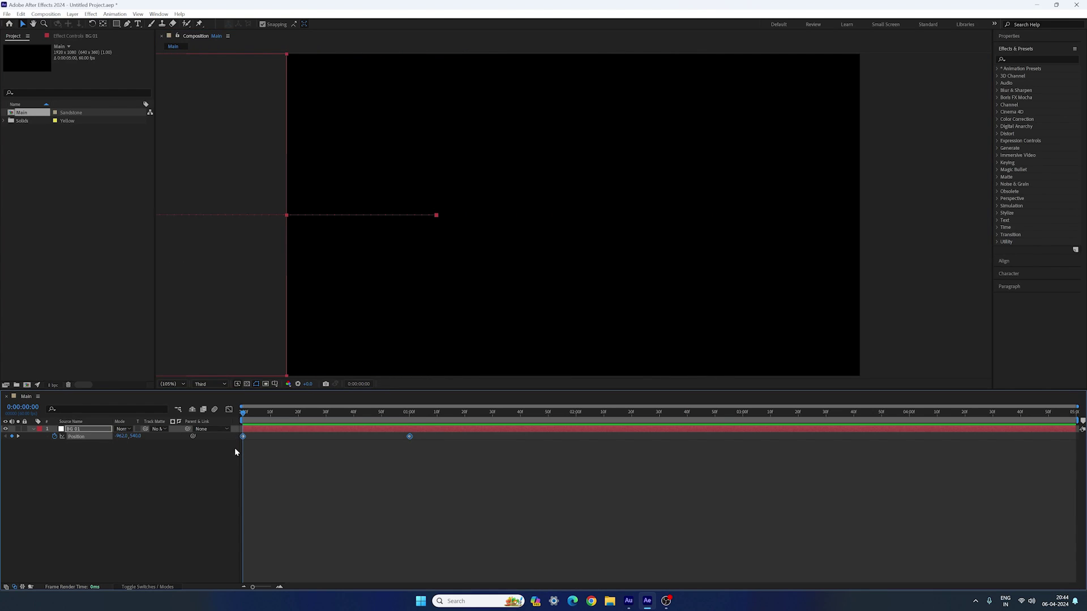
pyautogui.press('F9')
pyautogui.click(229, 409)
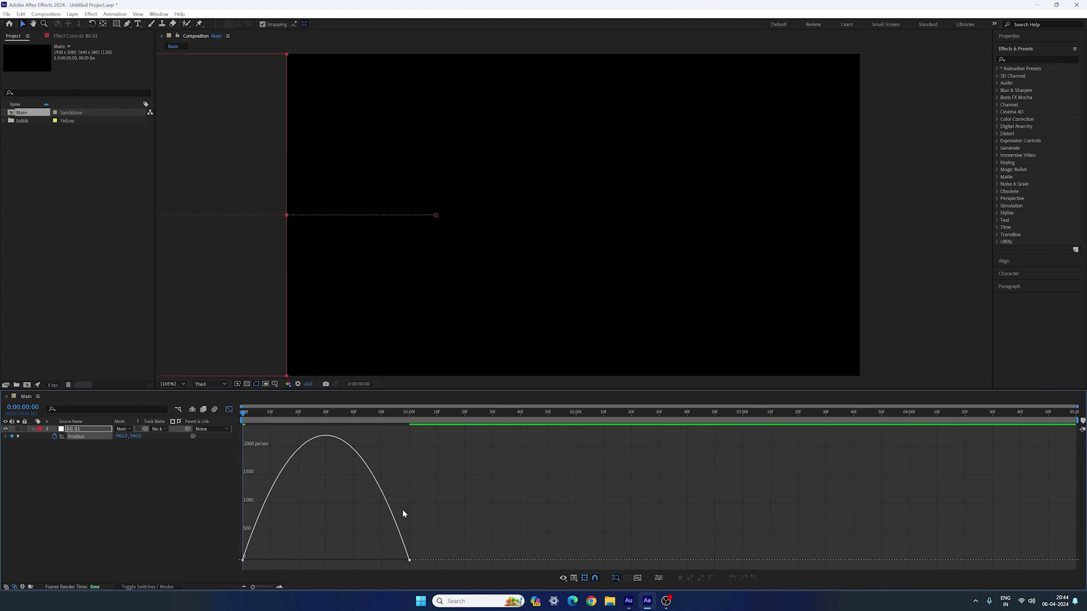
pyautogui.rightClick(335, 514)
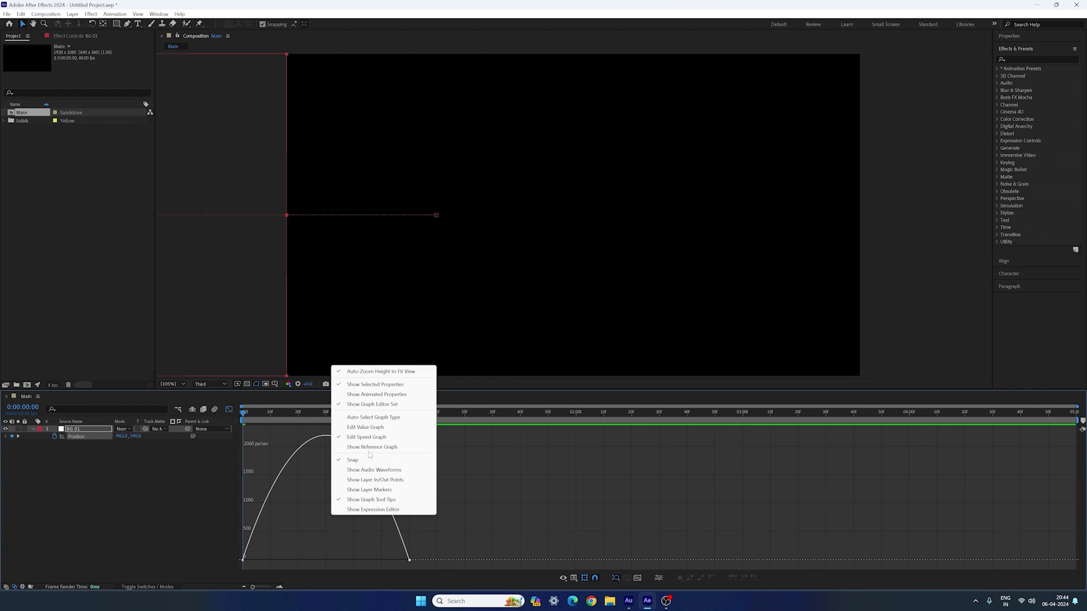
pyautogui.click(434, 551)
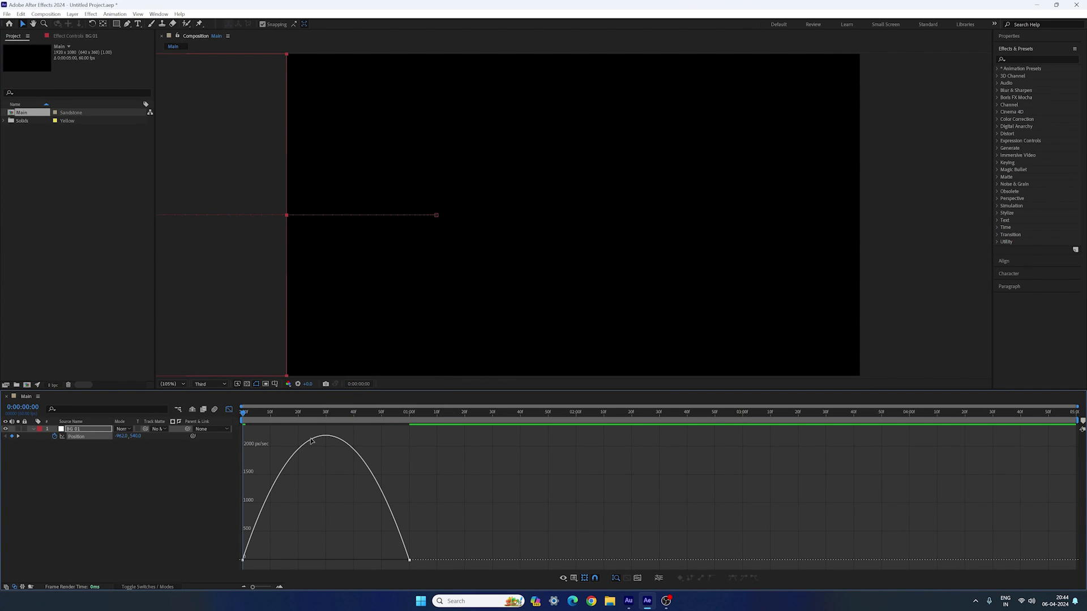
# - Reshape BG 01's speed curve into a sharp peak at frame 20 using the keyframes' influence handles
pyautogui.moveTo(317, 419); pyautogui.dragTo(299, 423)
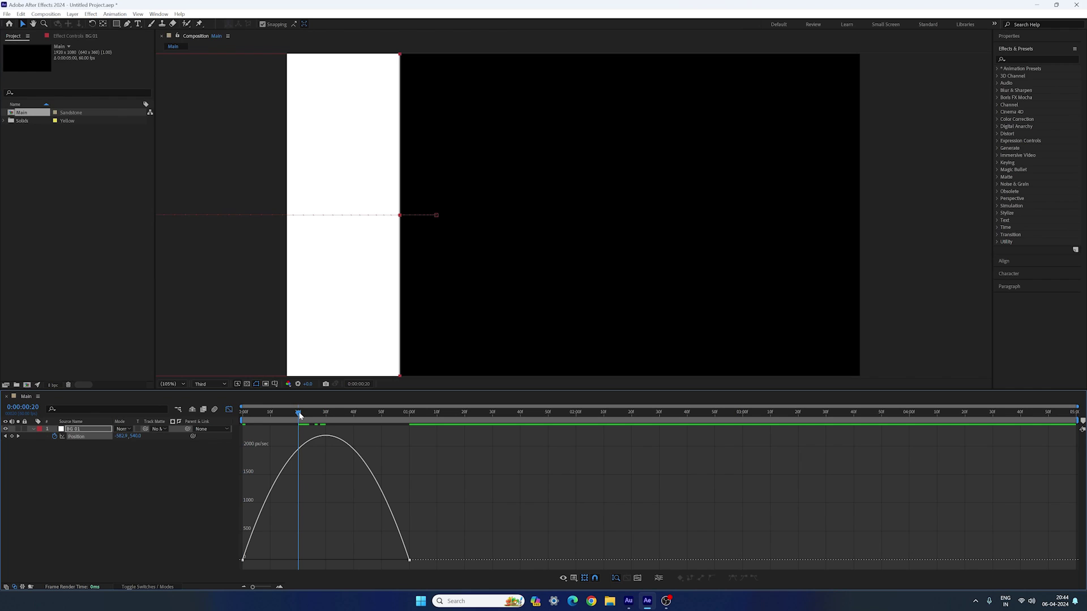
pyautogui.moveTo(394, 570); pyautogui.dragTo(295, 564)
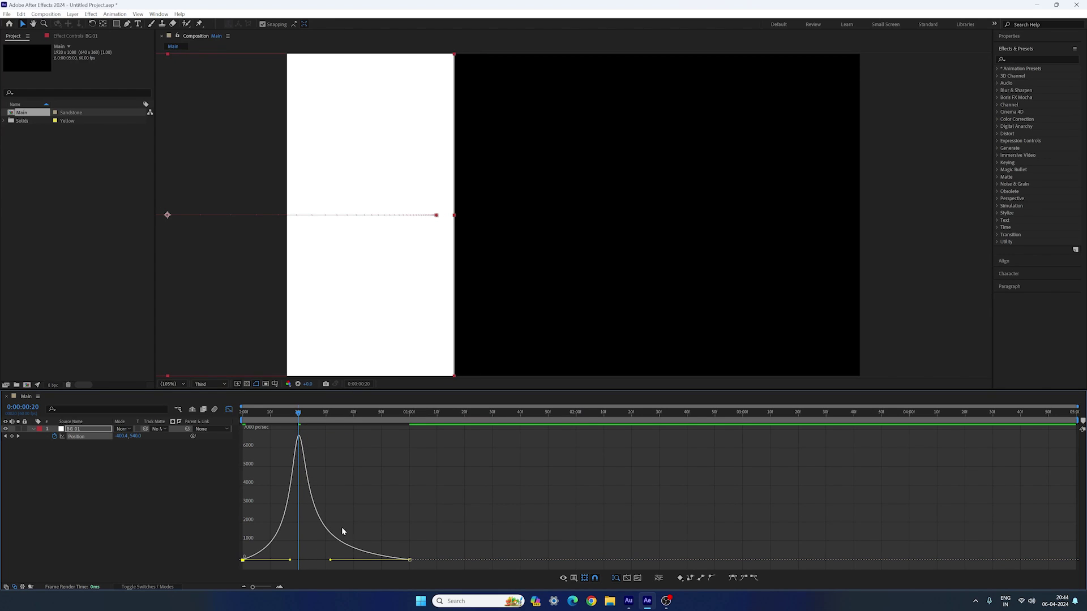
pyautogui.moveTo(330, 560); pyautogui.dragTo(299, 564)
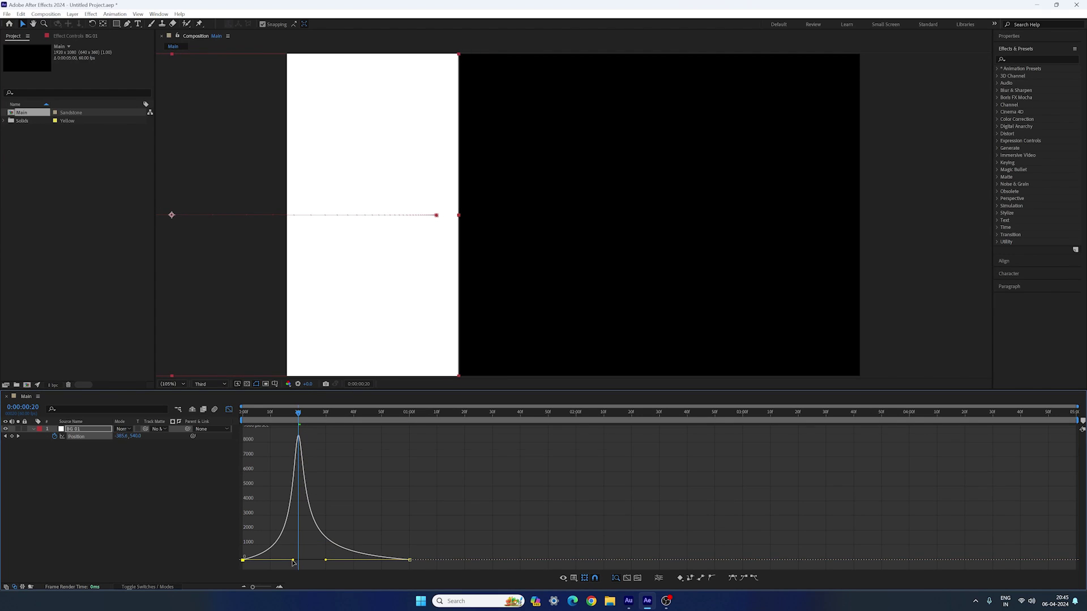
# - Preview the solid's eased slide-in from the start of the composition
pyautogui.press('Home')
pyautogui.press('space')
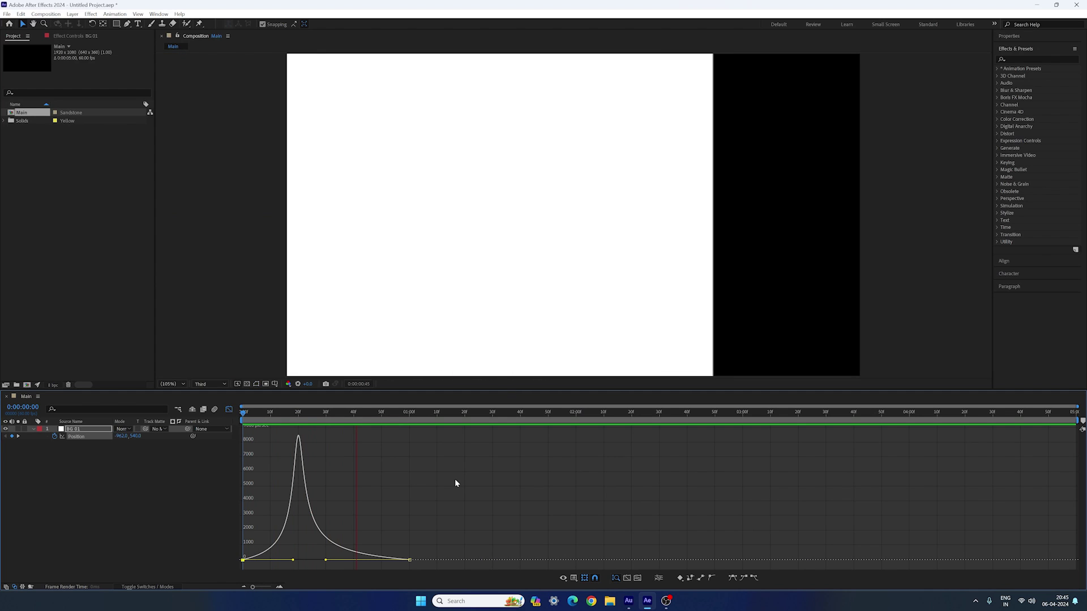
pyautogui.press('space')
pyautogui.press('Home')
pyautogui.press('space')
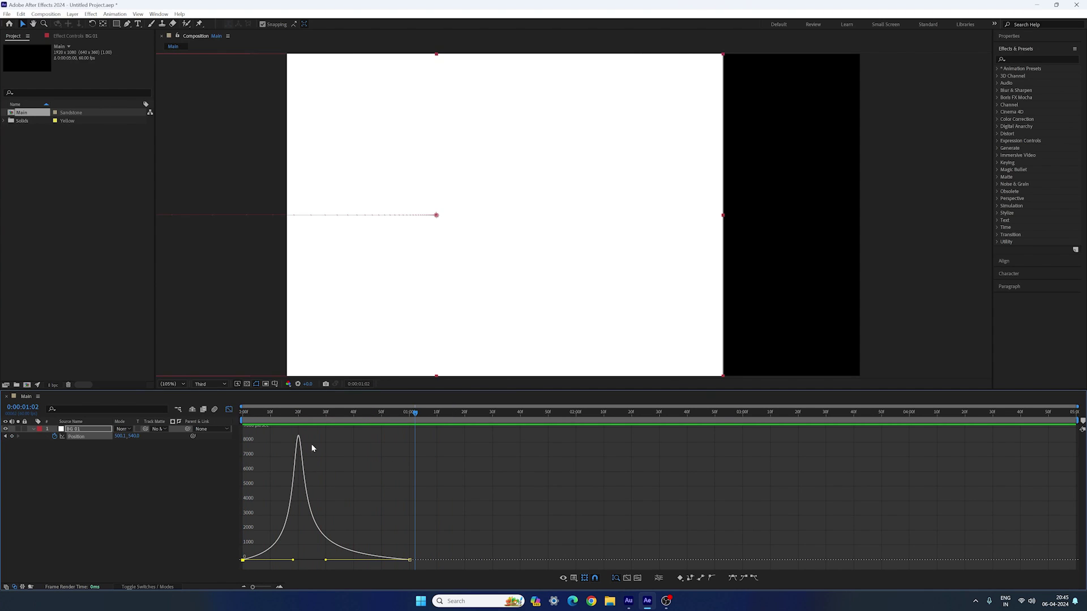
# - Return to the layer bar view, collapse the BG 01 layer's properties and duplicate the layer
pyautogui.click(228, 410)
pyautogui.click(35, 430)
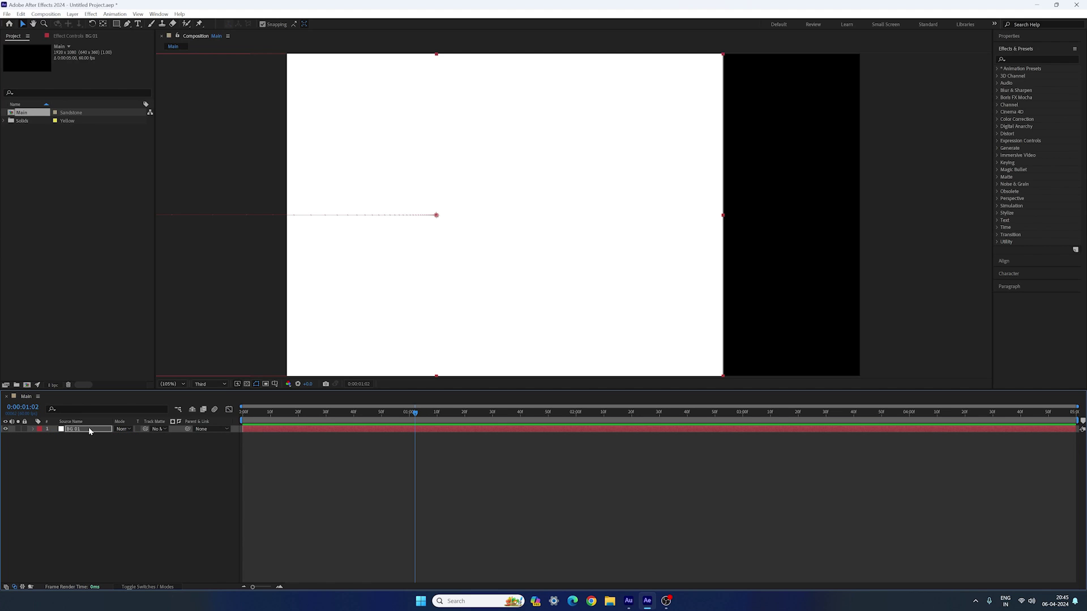
pyautogui.hotkey('ctrl', 'd')
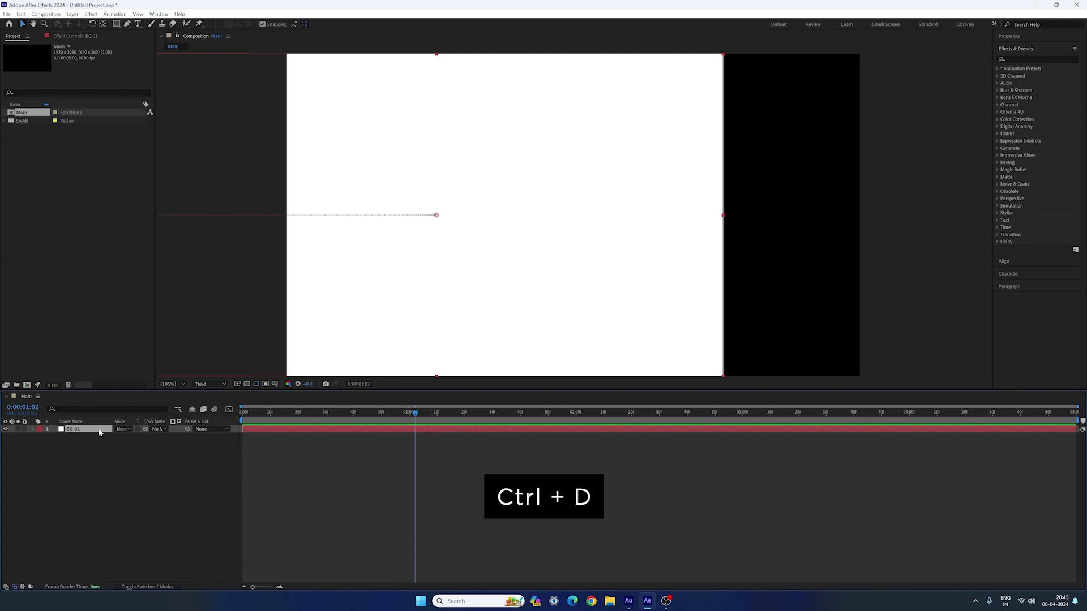
# - Find the Gradient Ramp effect and apply it to the upper BG 01 layer
pyautogui.click(1028, 59)
pyautogui.write('ramp')
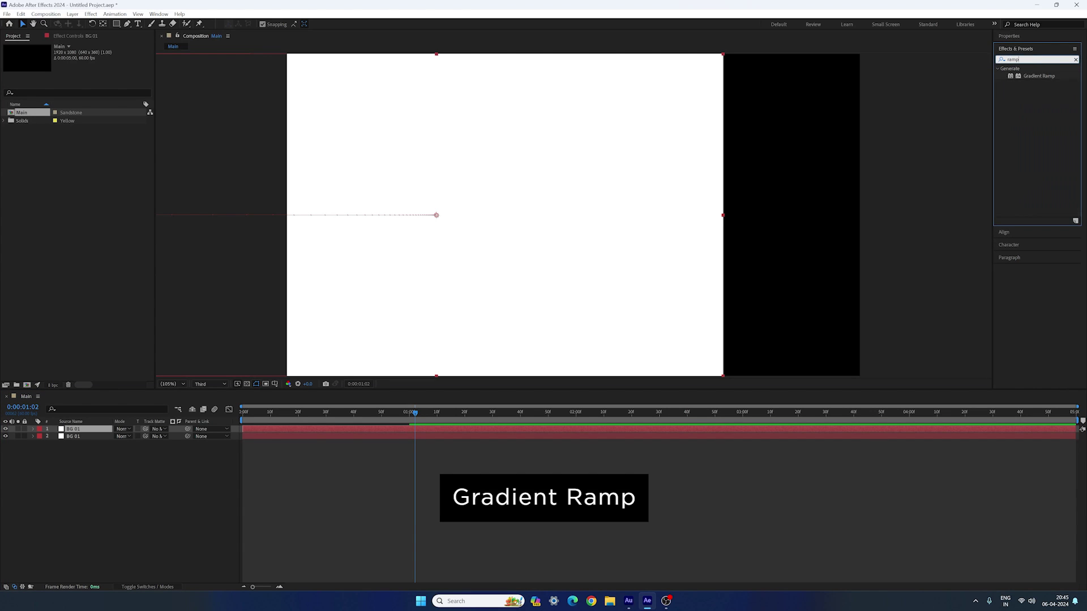
pyautogui.moveTo(1032, 77); pyautogui.dragTo(85, 429)
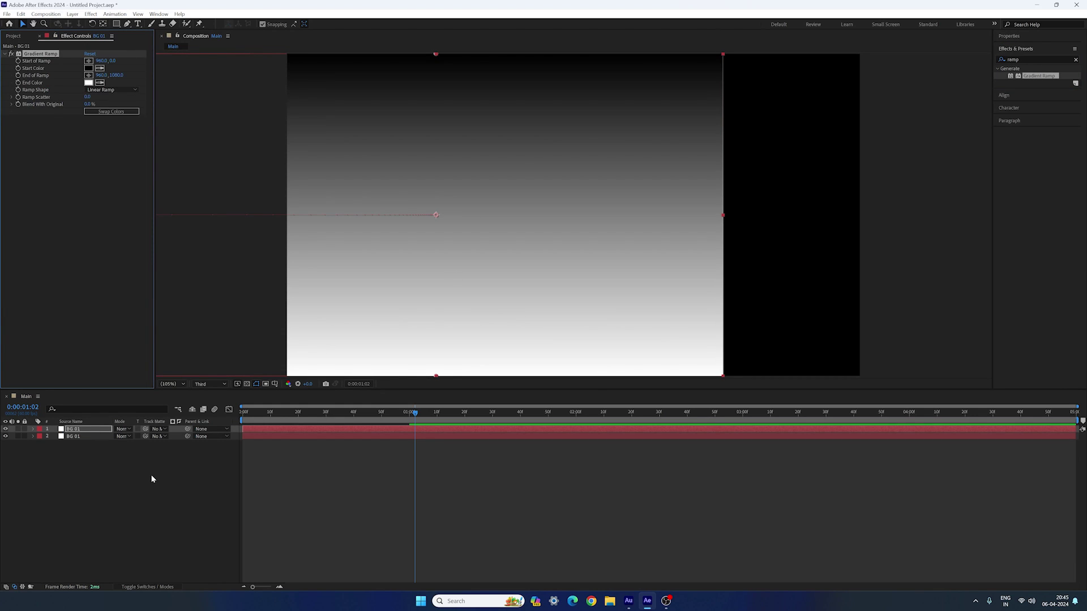
# - At the 1-second Position keyframe, move the gradient layer to about X 1920 so its left edge meets the frame's centre
pyautogui.press('u')
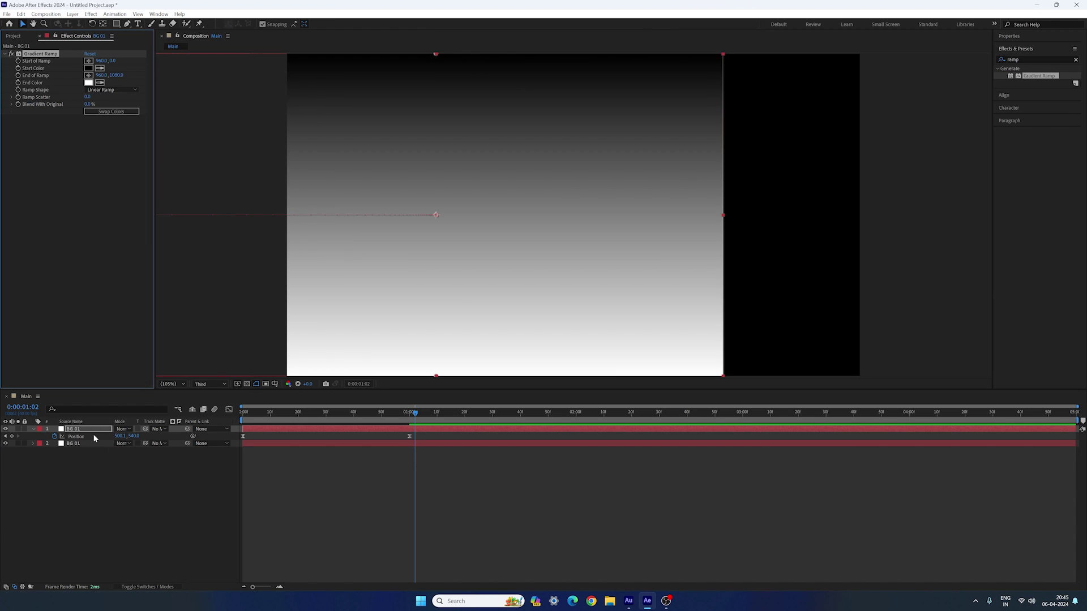
pyautogui.moveTo(411, 419)
pyautogui.mouseDown()
pyautogui.moveTo(401, 431)
pyautogui.moveTo(408, 435)
pyautogui.mouseUp()
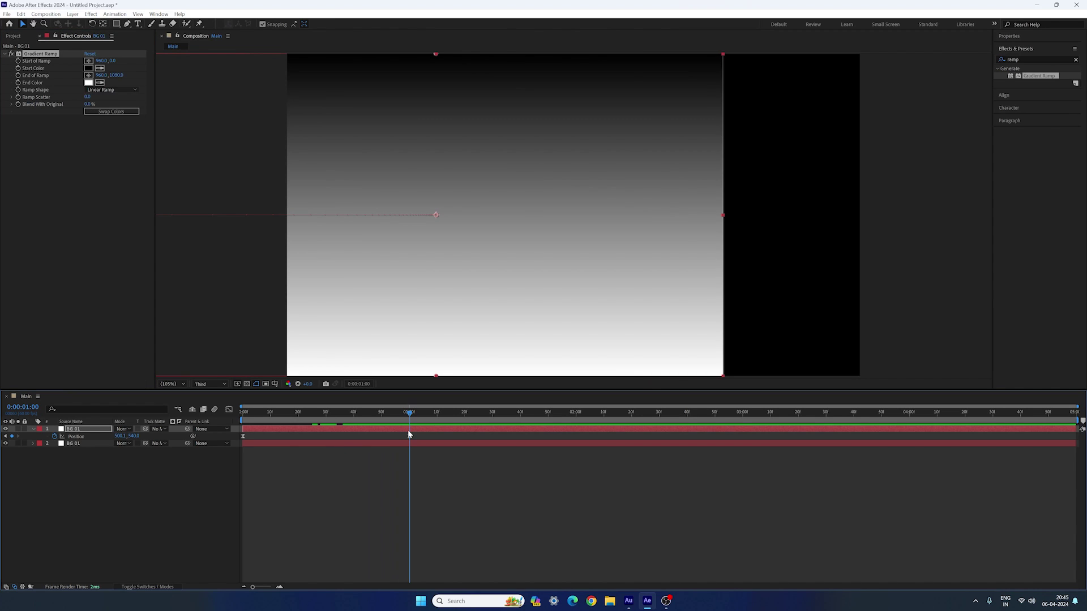
pyautogui.click(409, 436)
pyautogui.click(450, 266)
pyautogui.moveTo(449, 269); pyautogui.dragTo(731, 281)
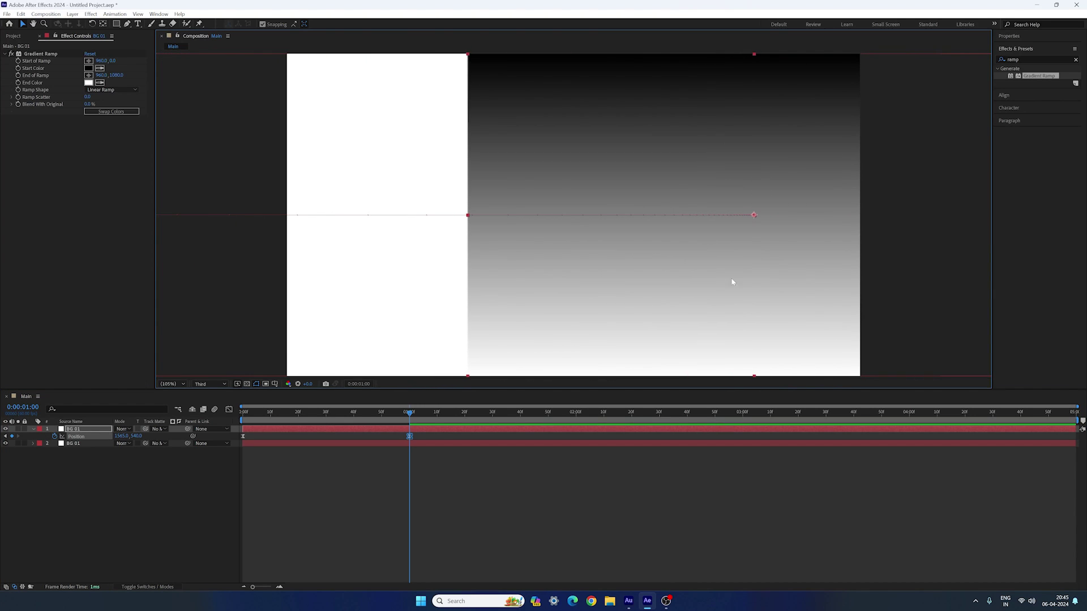
pyautogui.moveTo(616, 280); pyautogui.dragTo(722, 287)
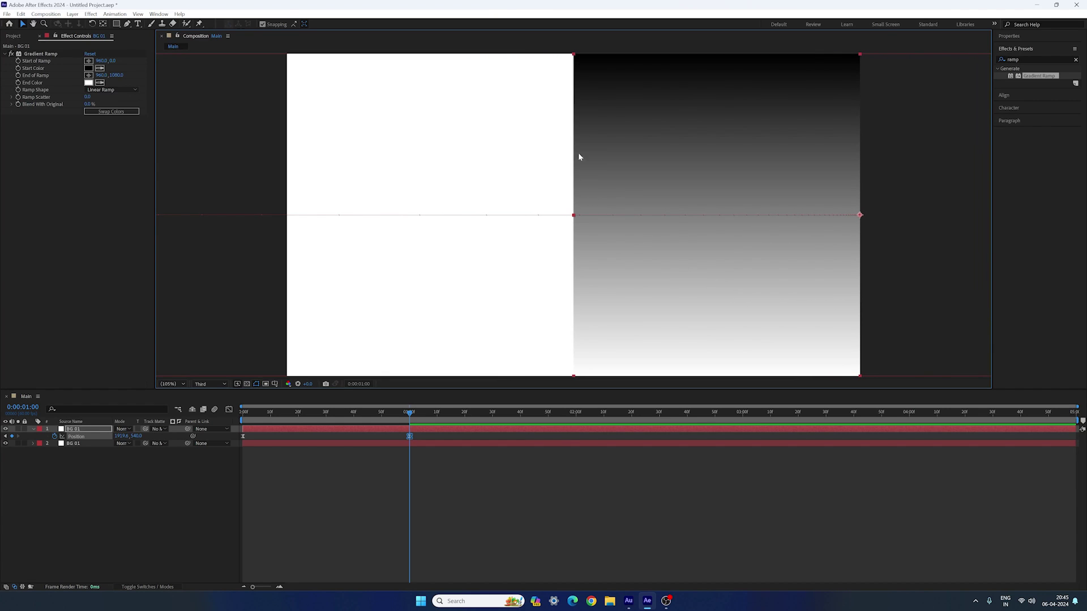
# - At 0 seconds, move the gradient layer fully off the frame's right side, to about X 2880
pyautogui.moveTo(403, 415); pyautogui.dragTo(232, 420)
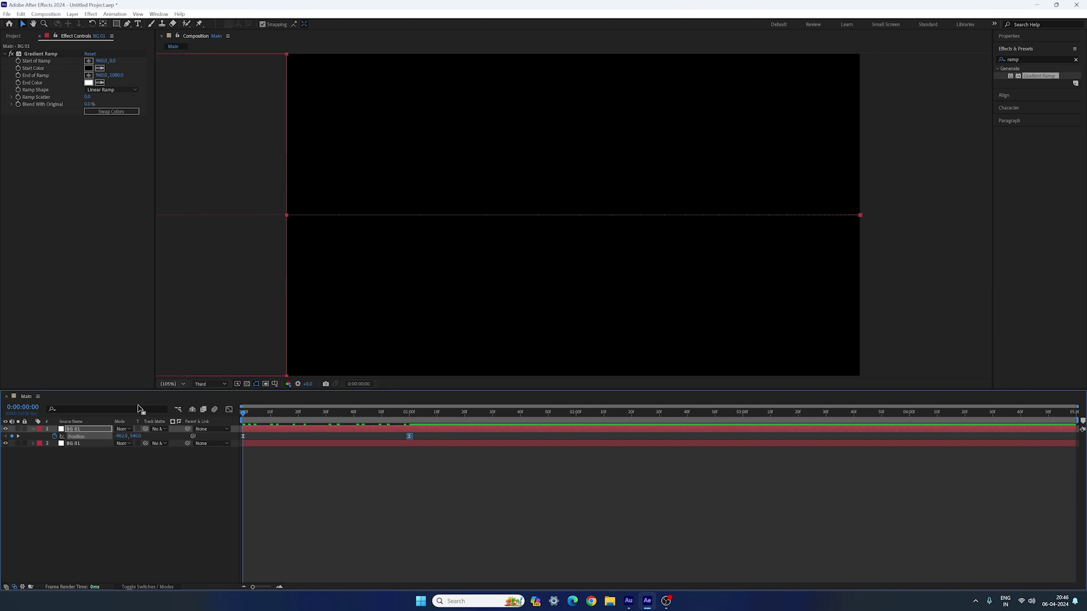
pyautogui.moveTo(120, 436); pyautogui.dragTo(526, 408)
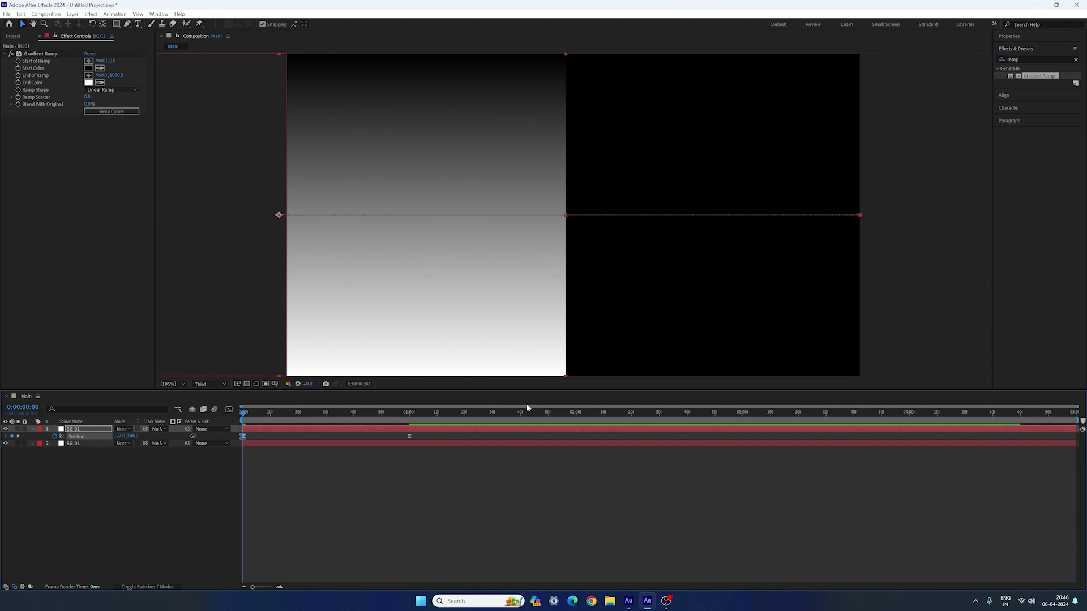
pyautogui.click(399, 272)
pyautogui.moveTo(333, 261); pyautogui.dragTo(827, 267)
pyautogui.moveTo(638, 265); pyautogui.dragTo(968, 272)
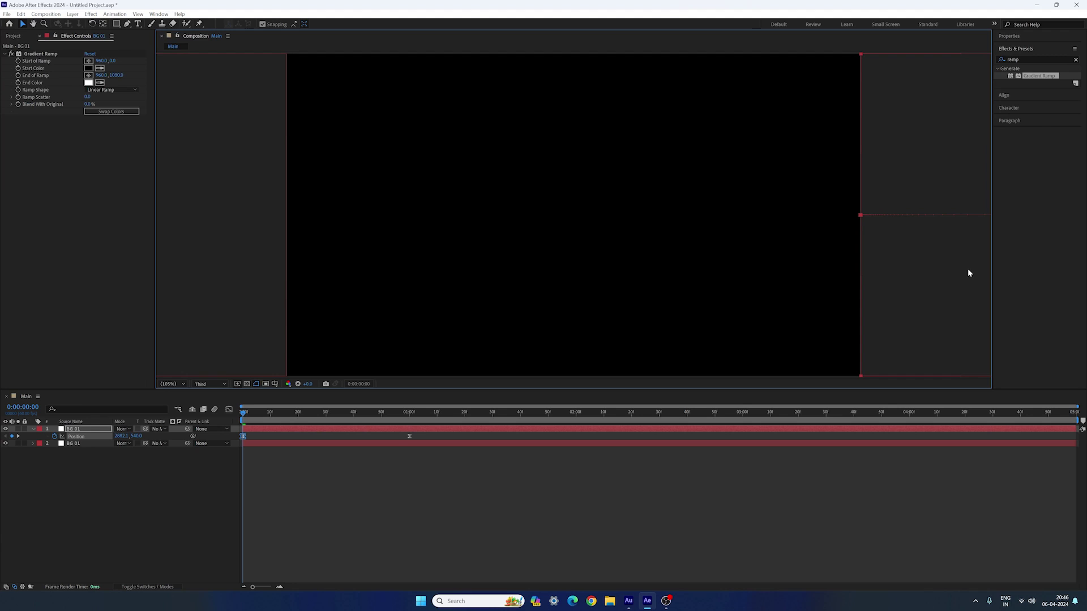
# - Preview the two layers sliding in from opposite sides and collapse the gradient layer's properties
pyautogui.press('space')
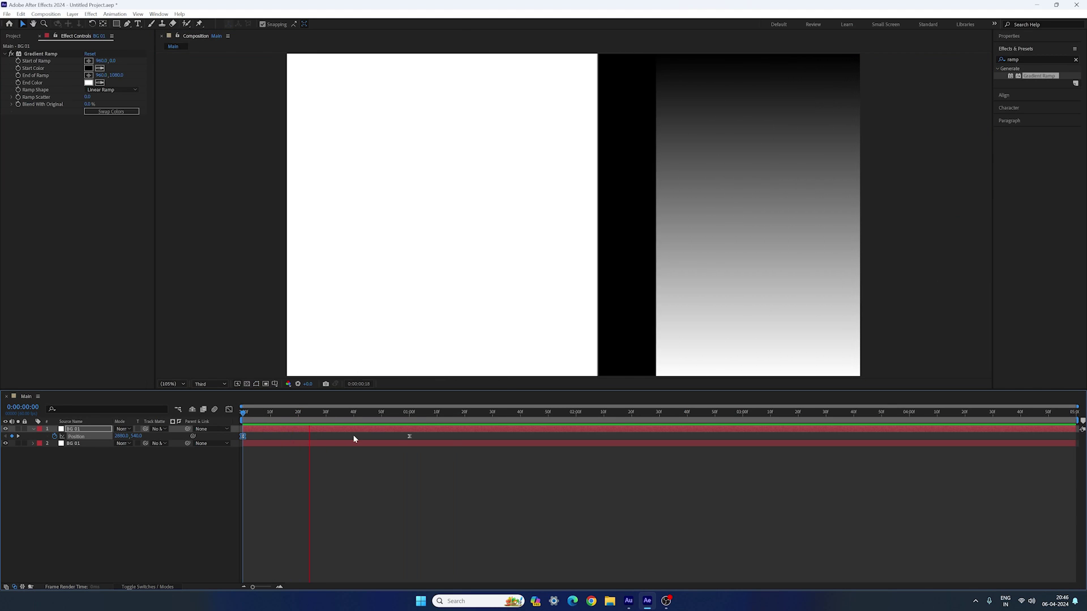
pyautogui.press('space')
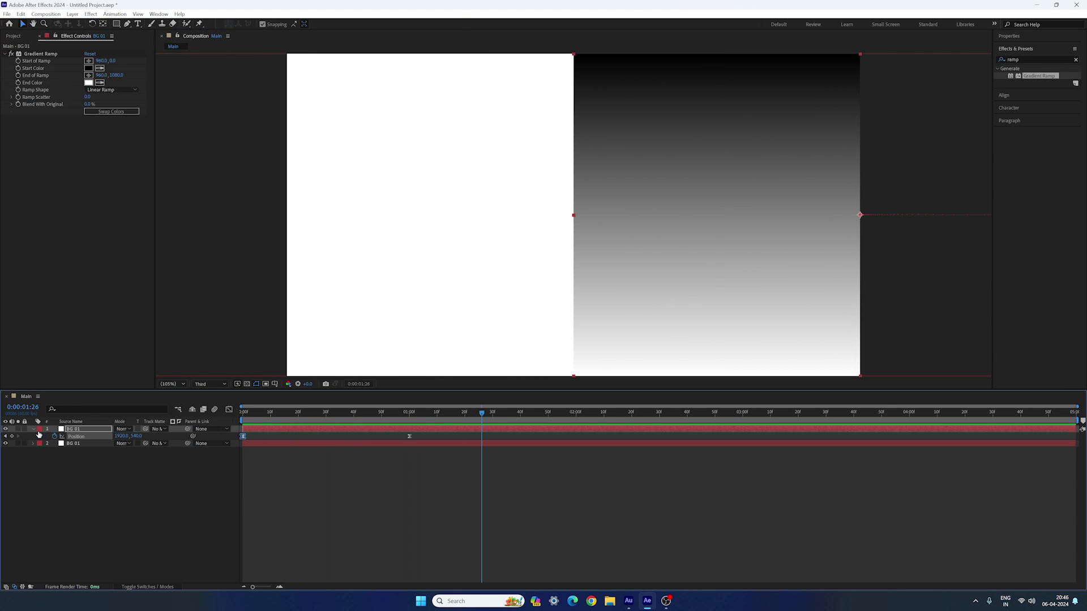
pyautogui.click(32, 430)
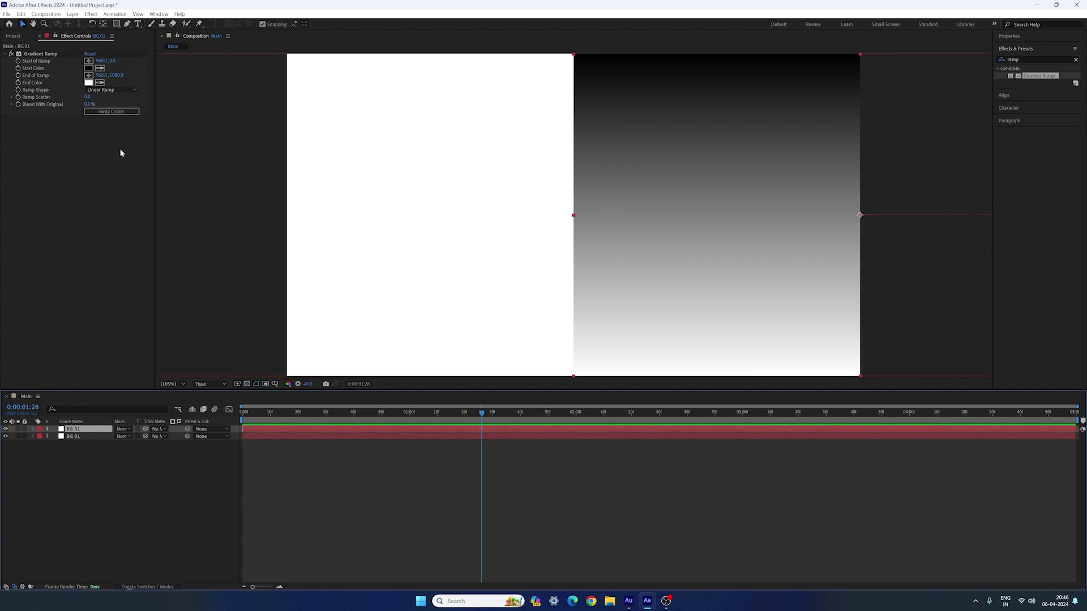
# - Move the Gradient Ramp's start point to about -475, 5, beyond the gradient layer's left edge
pyautogui.click(37, 55)
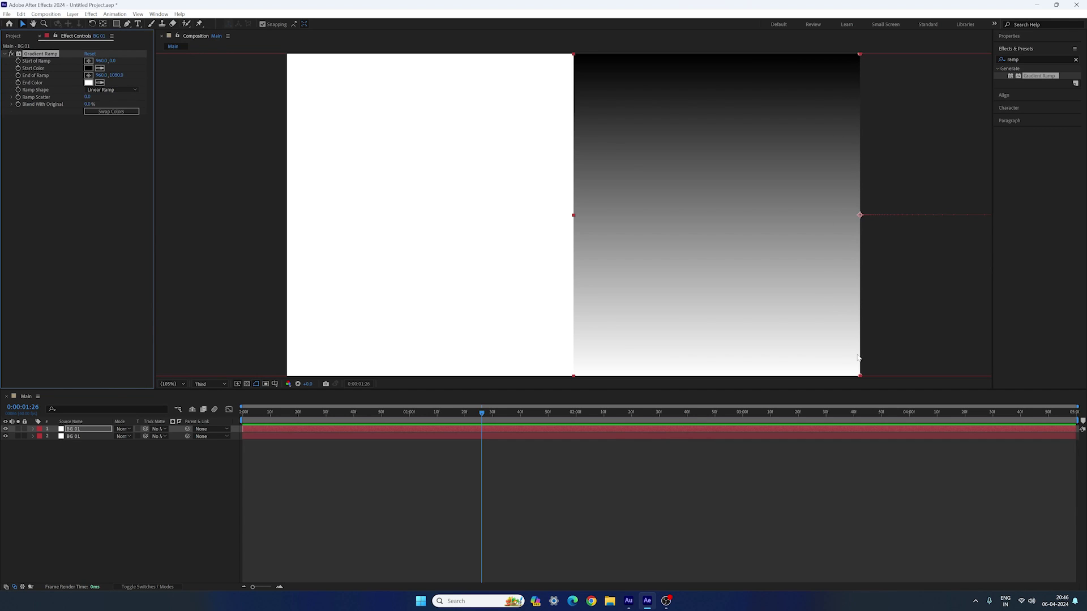
pyautogui.moveTo(859, 54); pyautogui.dragTo(459, 54)
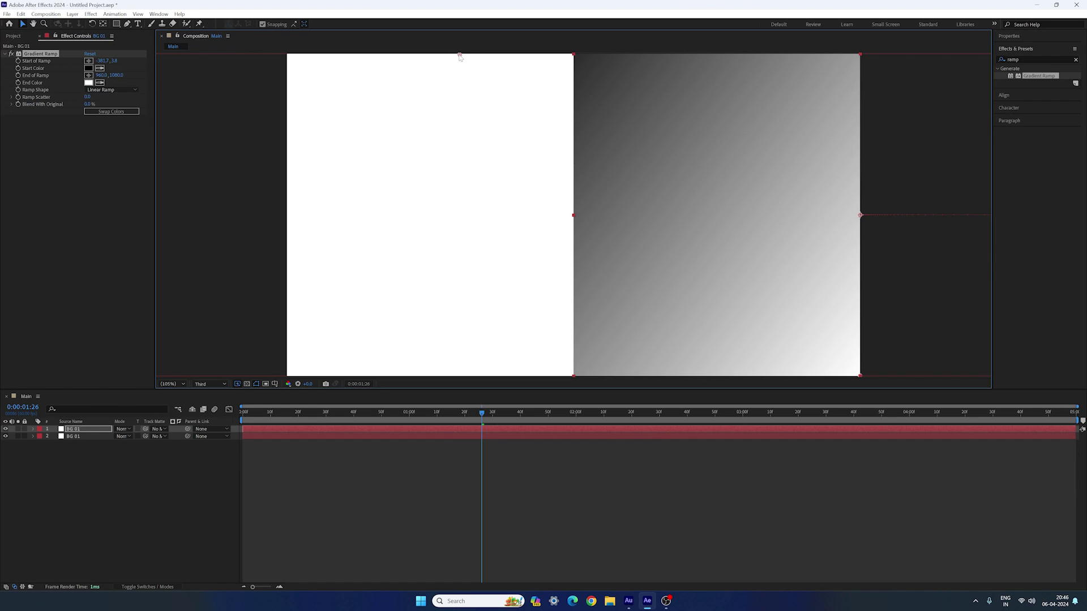
pyautogui.moveTo(460, 57); pyautogui.dragTo(432, 55)
pyautogui.click(57, 88)
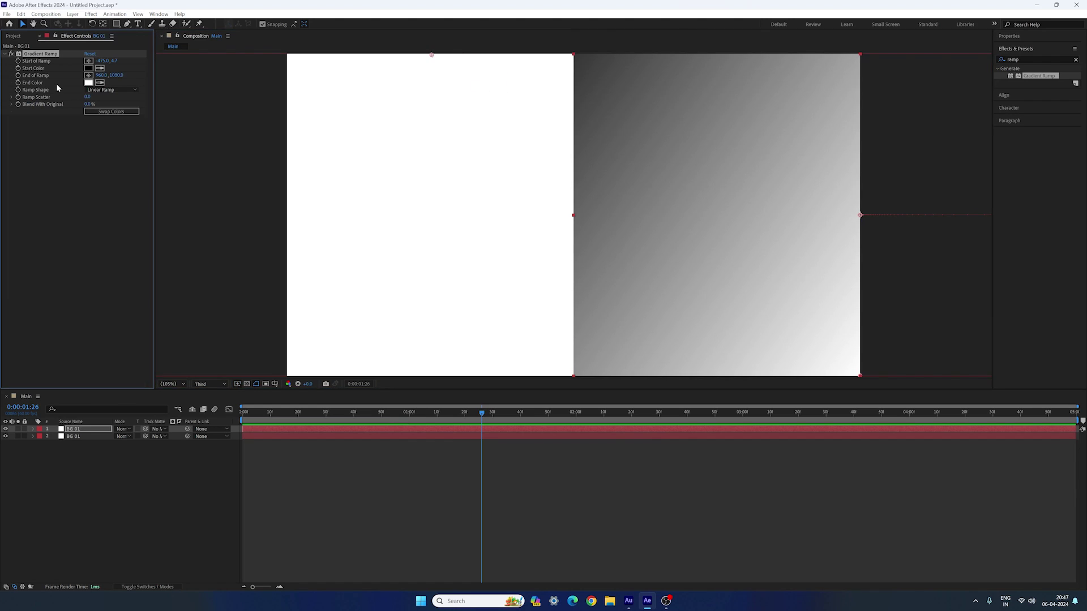
# - Set the Gradient Ramp's start colour to FE344A and its end colour to 58000A
pyautogui.click(87, 69)
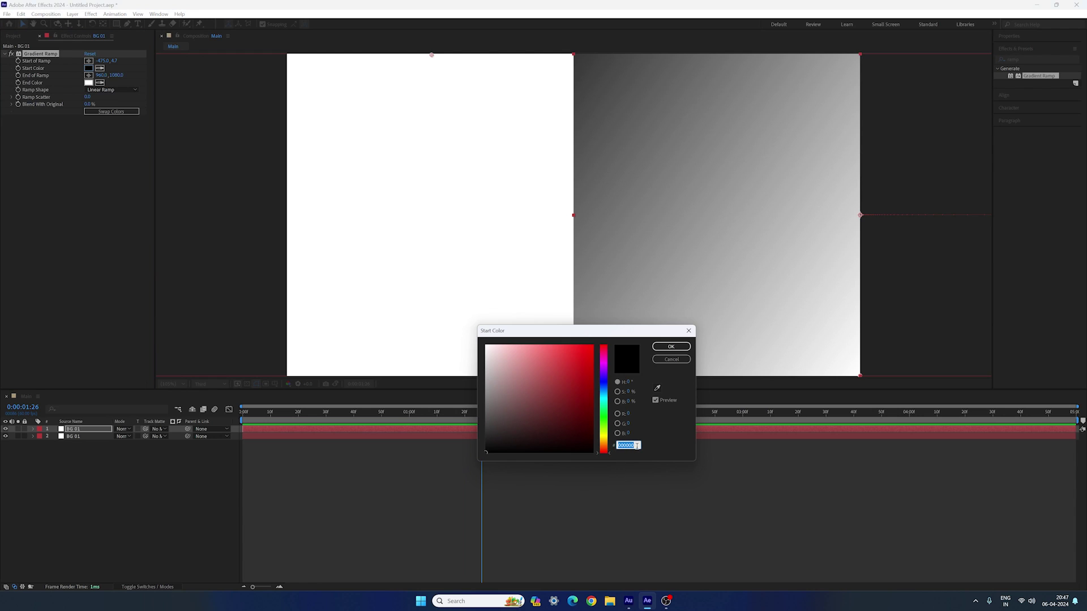
pyautogui.press('BackSpace')
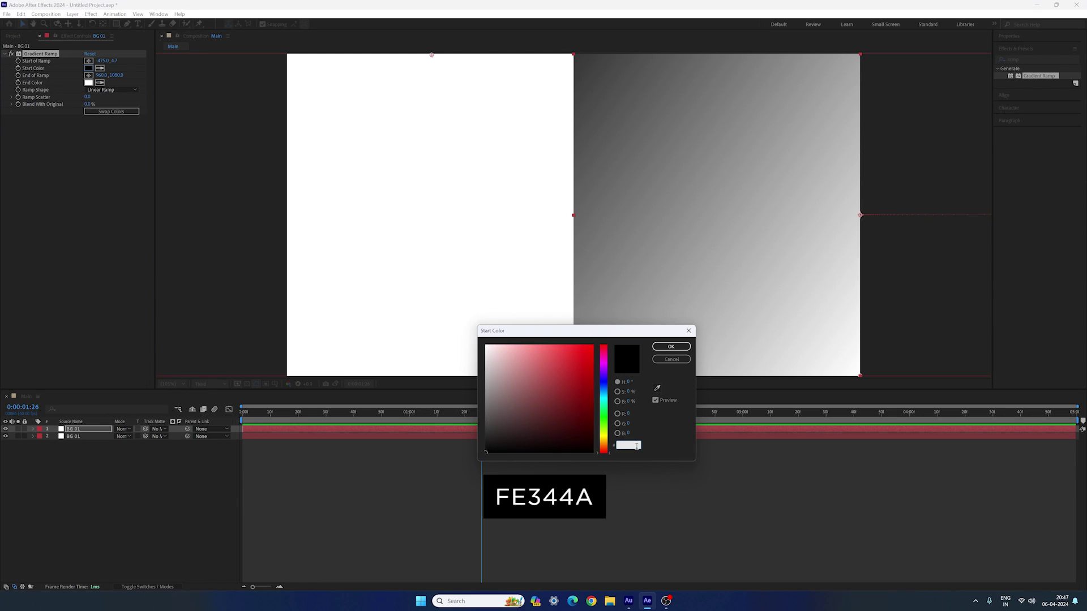
pyautogui.write('FE344A')
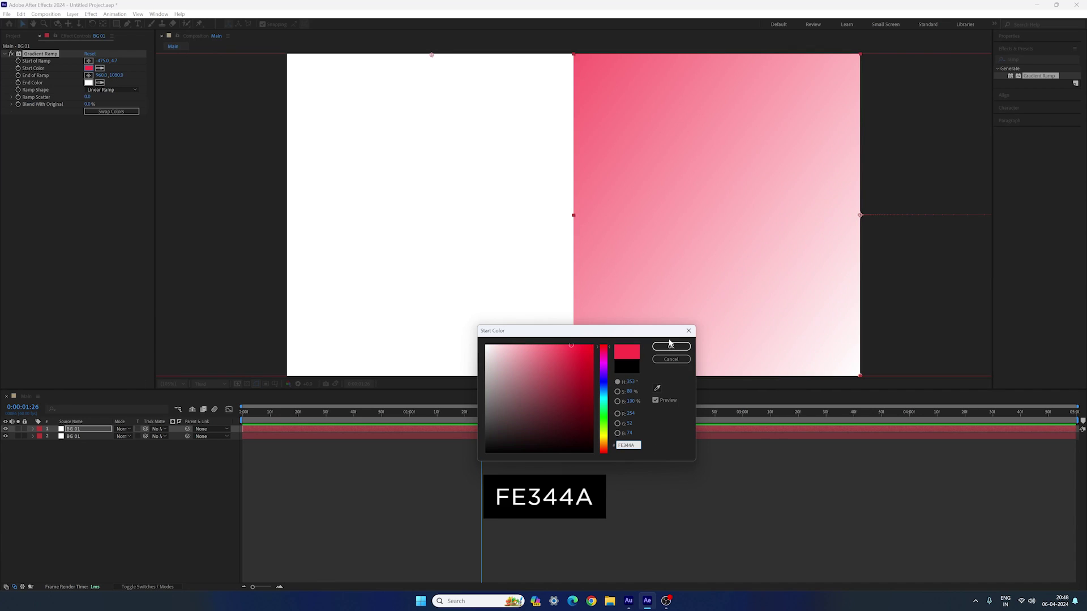
pyautogui.click(671, 347)
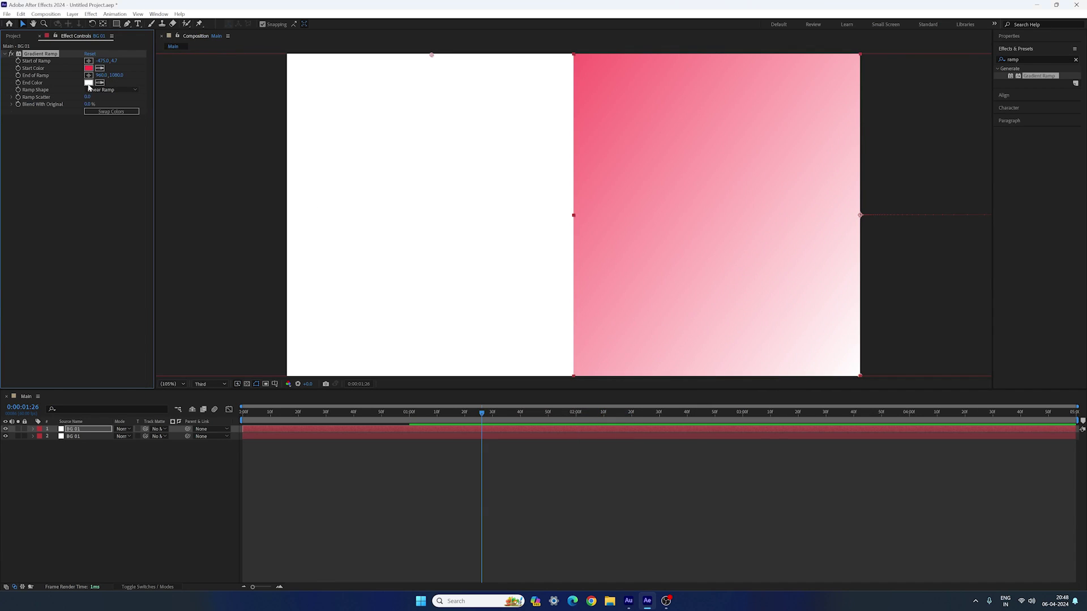
pyautogui.click(88, 82)
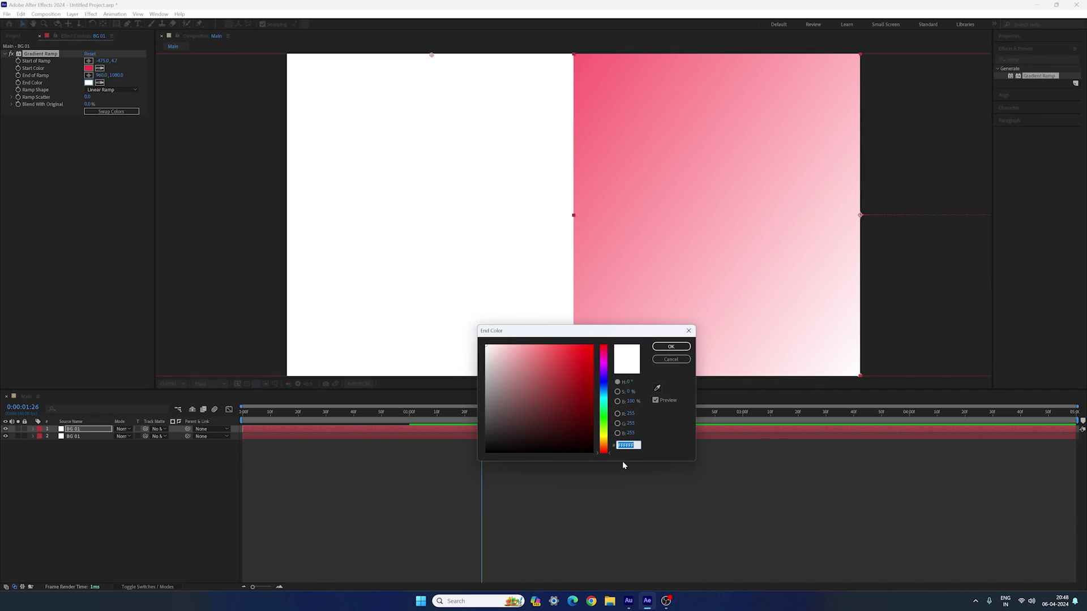
pyautogui.write('58000A')
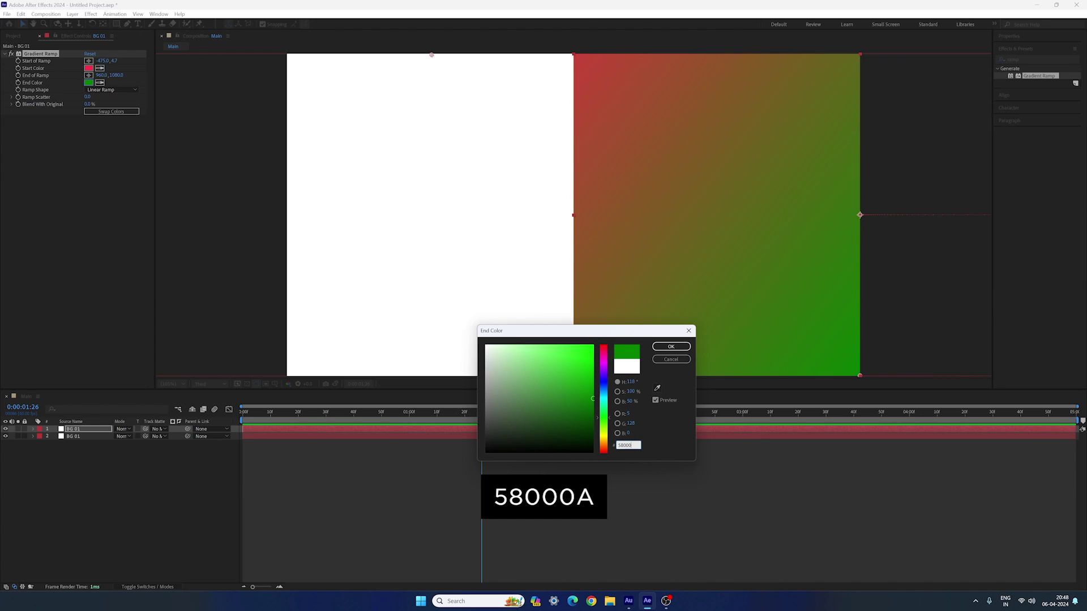
pyautogui.click(671, 347)
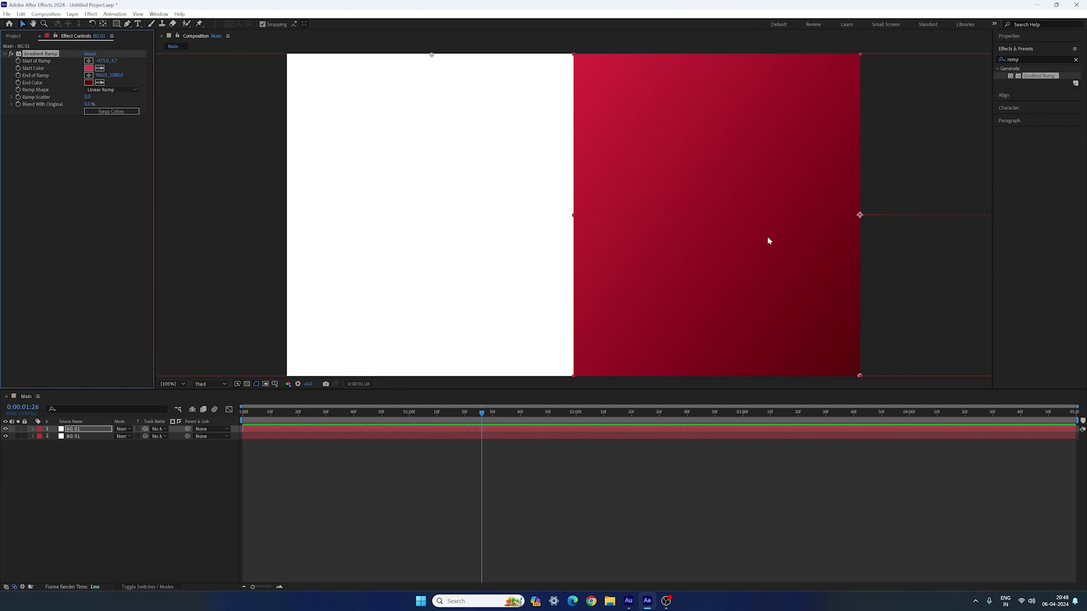
# - Find the Add Grain effect, apply it to the red gradient layer and set its viewing mode to Final Output
pyautogui.click(1043, 60)
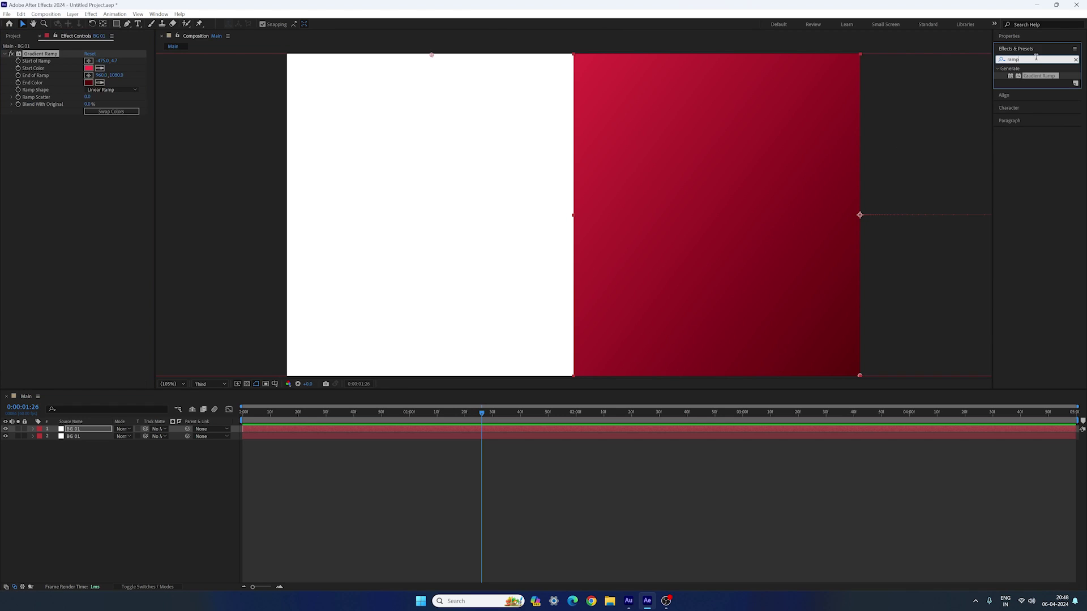
pyautogui.write('add')
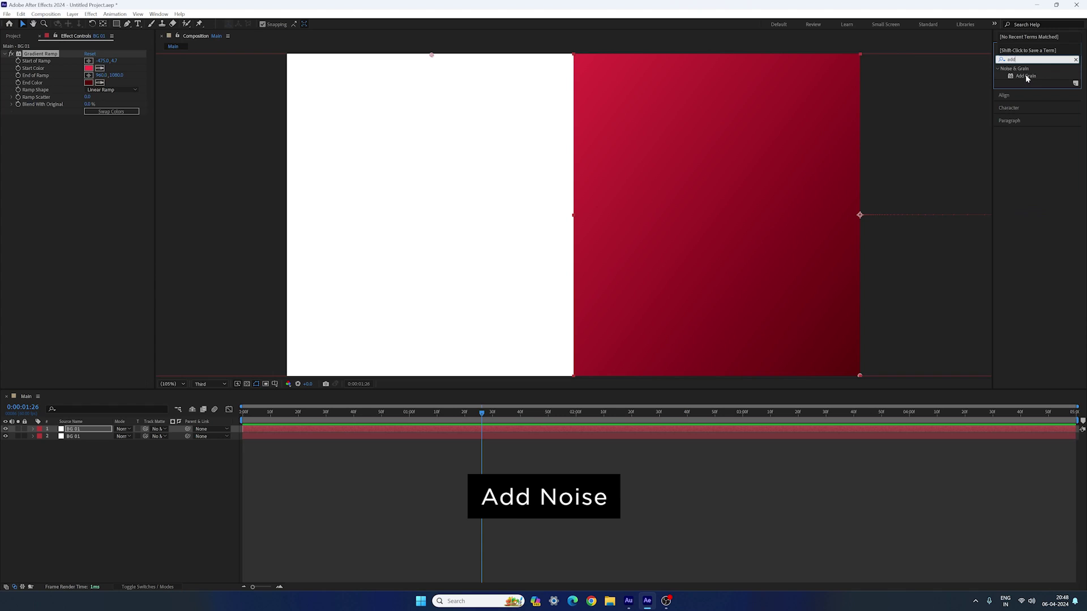
pyautogui.moveTo(1025, 75); pyautogui.dragTo(745, 232)
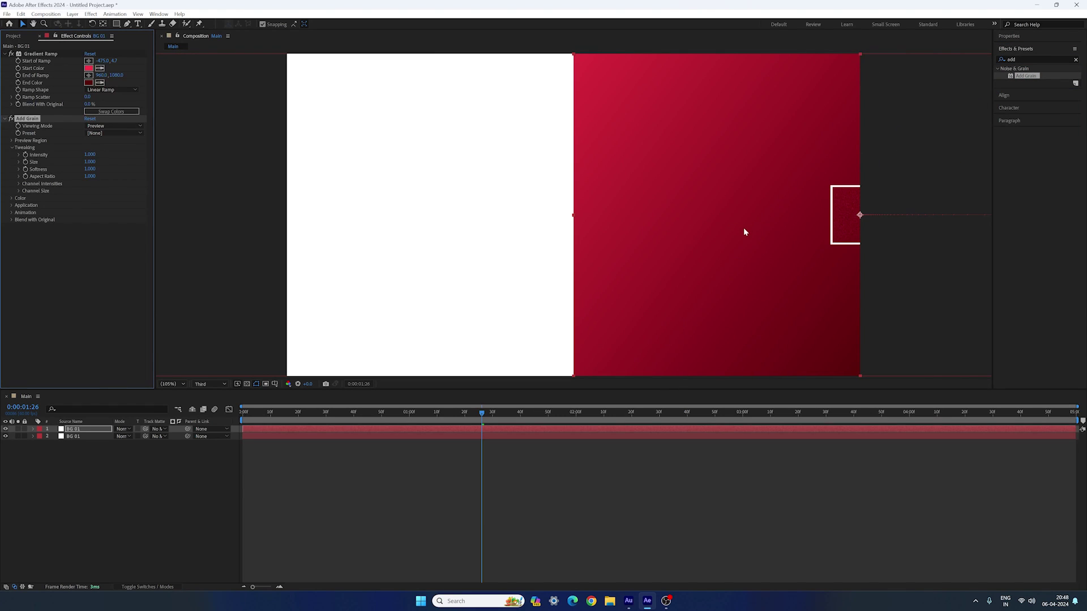
pyautogui.click(120, 129)
pyautogui.click(117, 157)
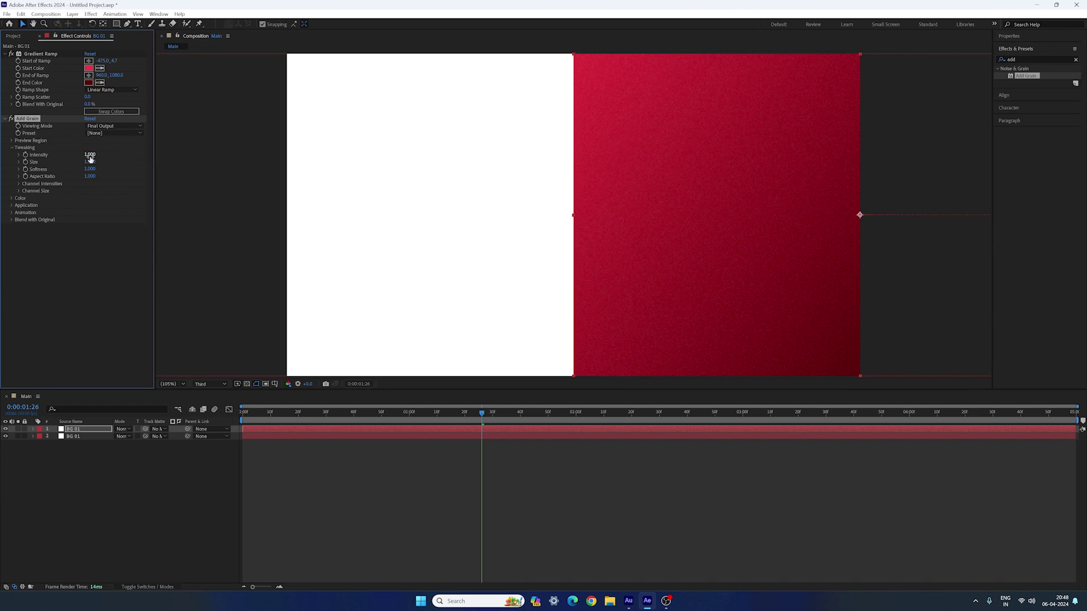
# - Set the Add Grain intensity to 0.6 and the grain size to 0.5
pyautogui.click(89, 154)
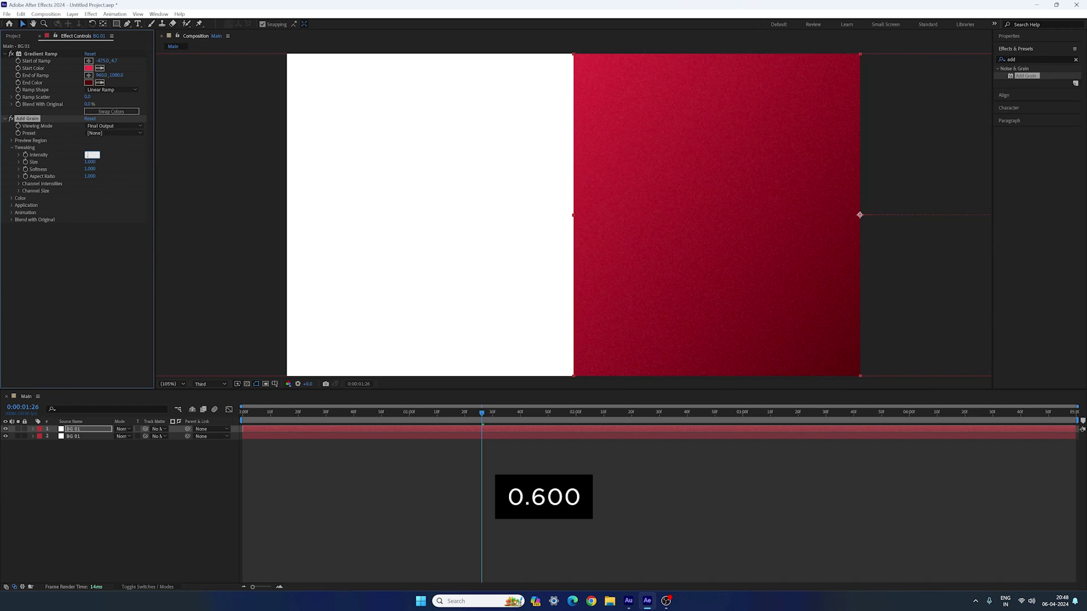
pyautogui.write('0.6')
pyautogui.press('Return')
pyautogui.click(89, 162)
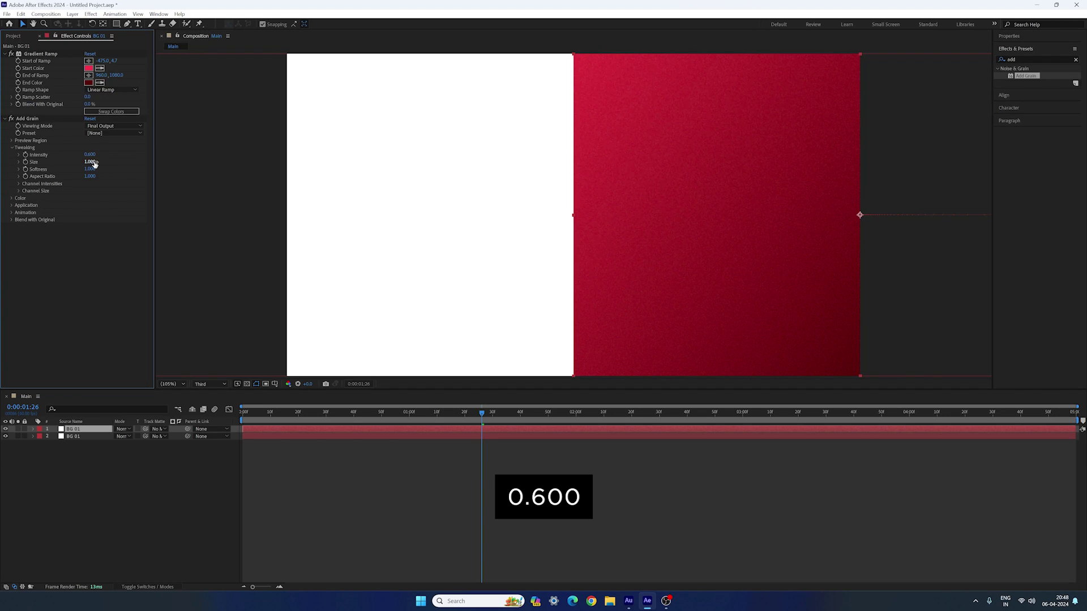
pyautogui.press('Return')
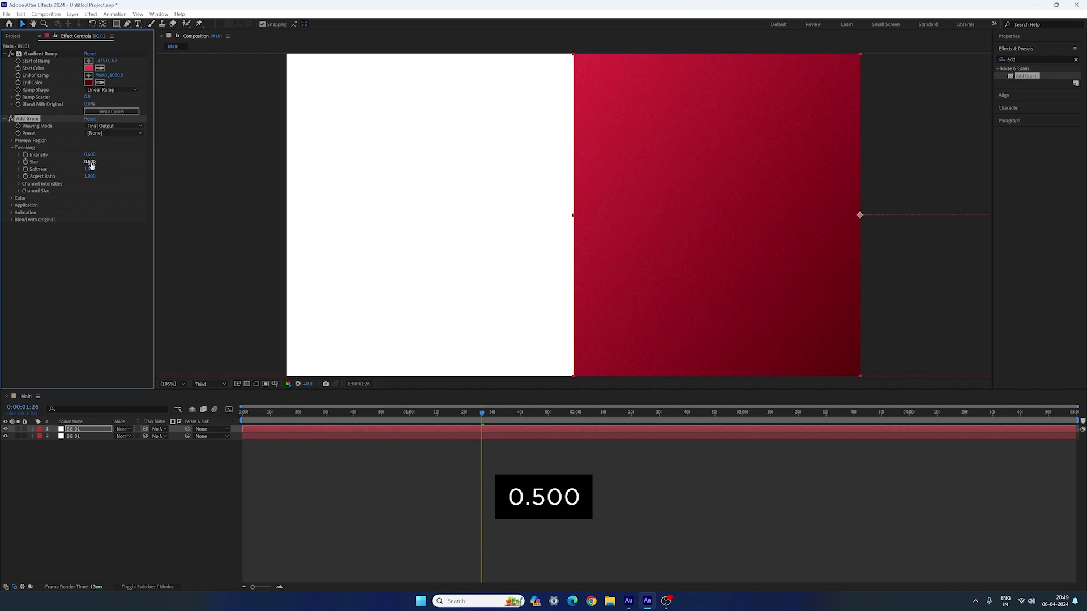
# - Set the Add Grain animation speed to 0, previewing the grain before and after the change
pyautogui.click(11, 213)
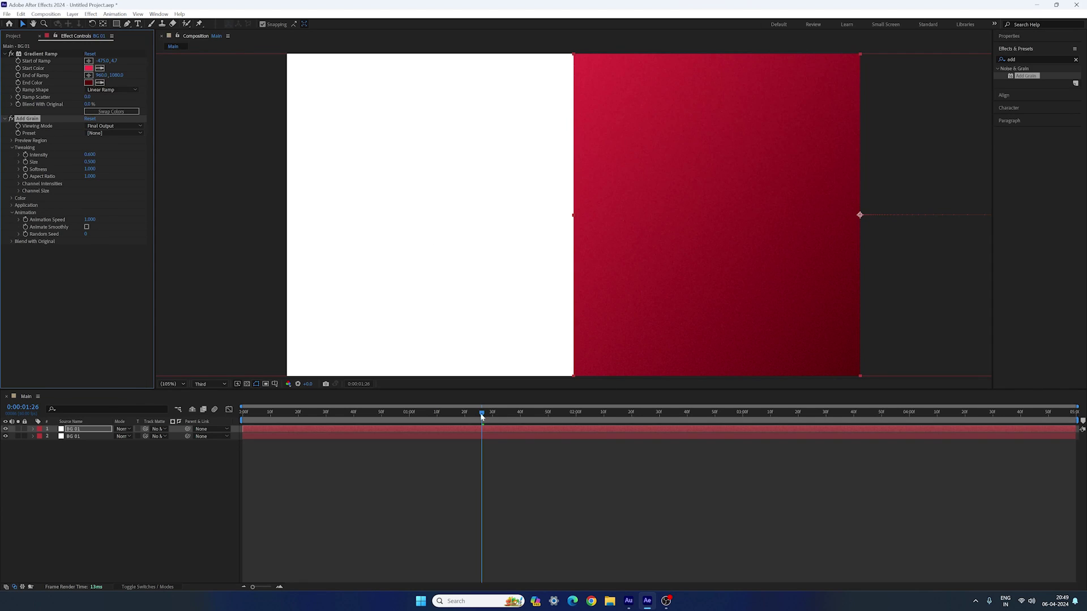
pyautogui.moveTo(481, 413); pyautogui.dragTo(485, 413)
pyautogui.press('space')
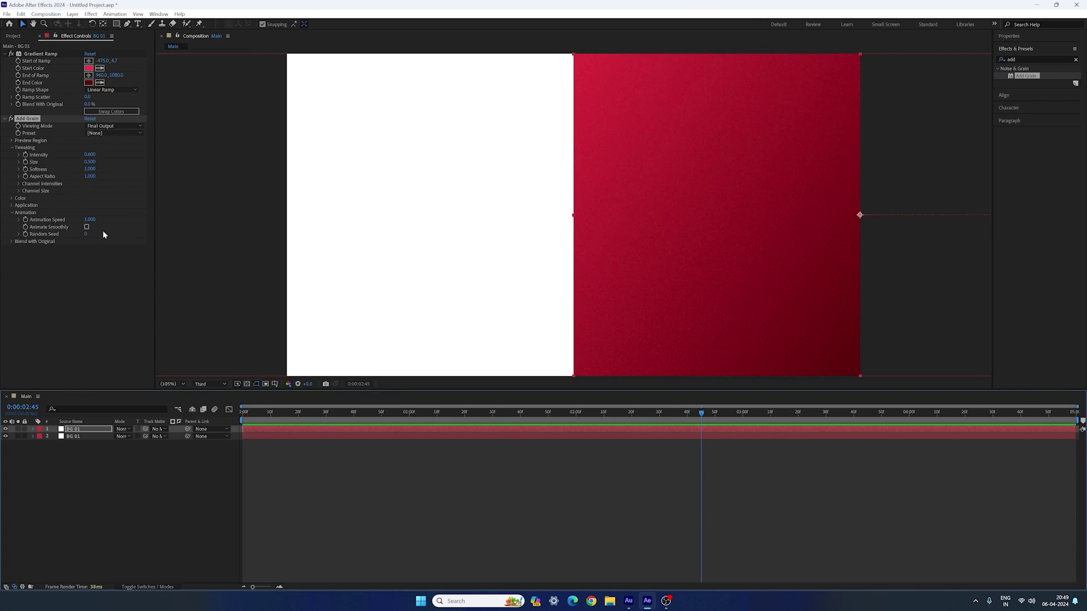
pyautogui.click(92, 220)
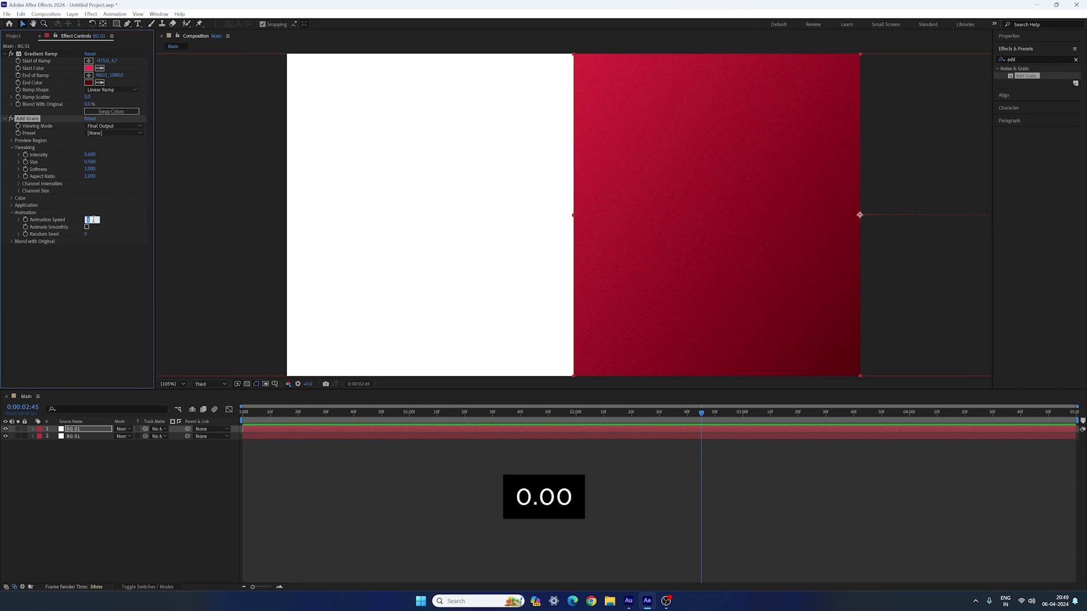
pyautogui.write('0')
pyautogui.press('Return')
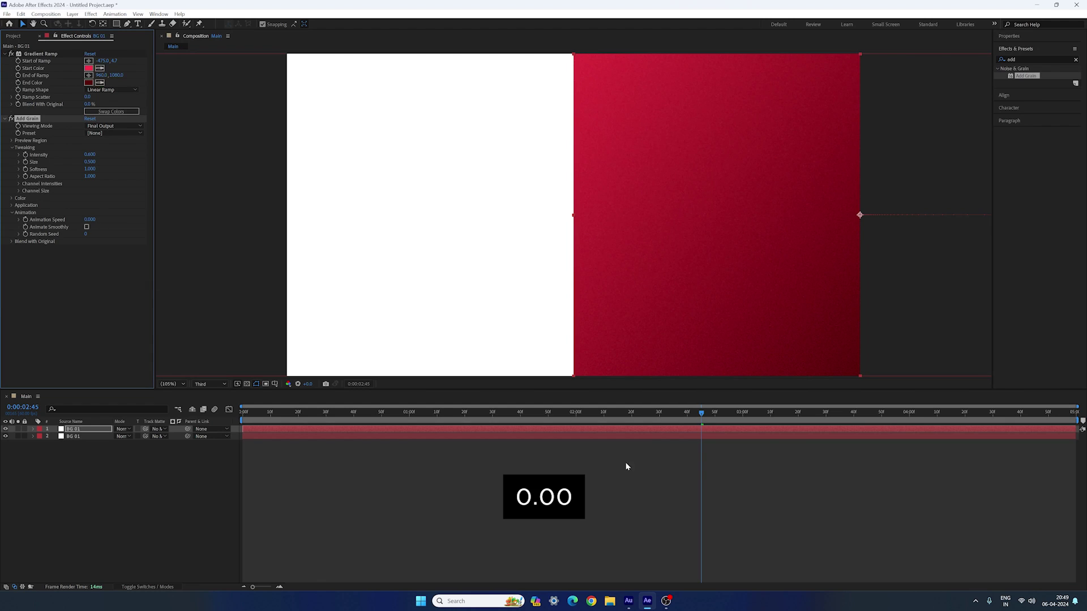
pyautogui.click(426, 418)
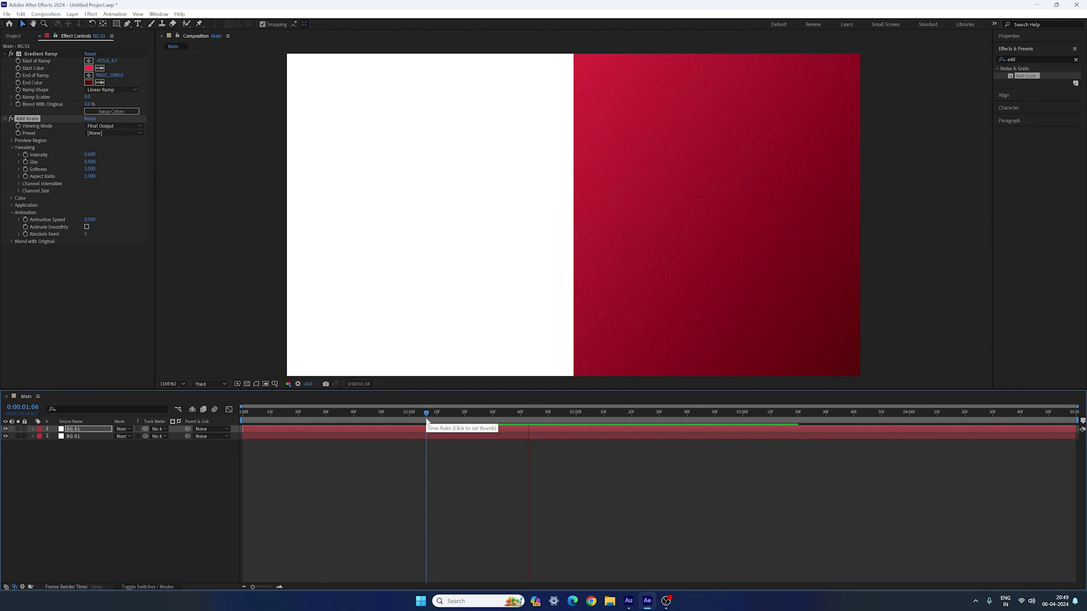
pyautogui.moveTo(427, 418); pyautogui.dragTo(585, 413)
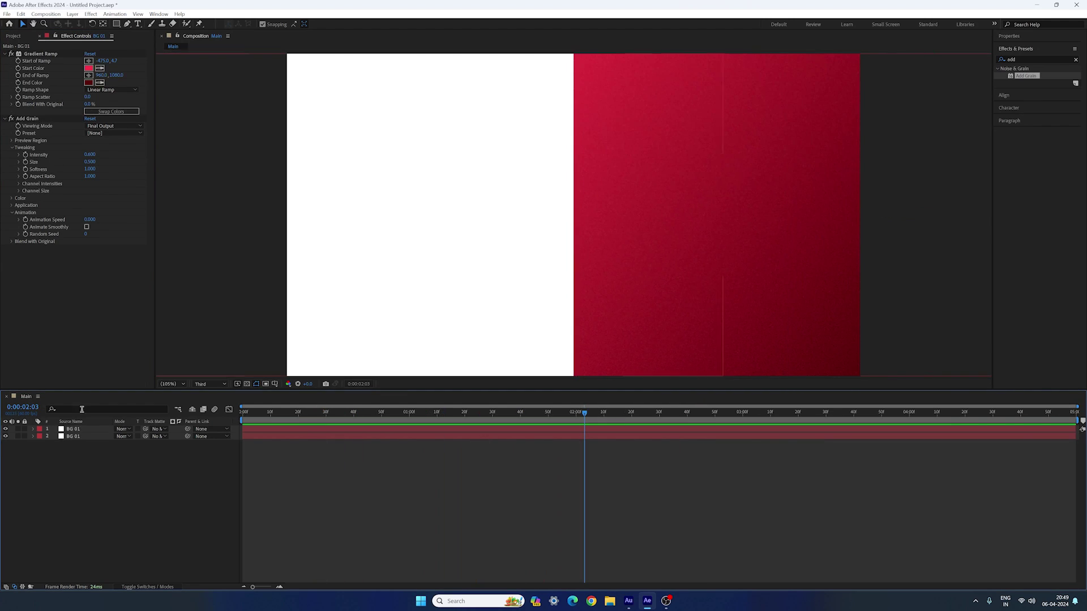
# - Import the iPhone Layout Tr, Zomato Logo, Veg and pngegg PNG files from Downloads into the project
pyautogui.click(15, 36)
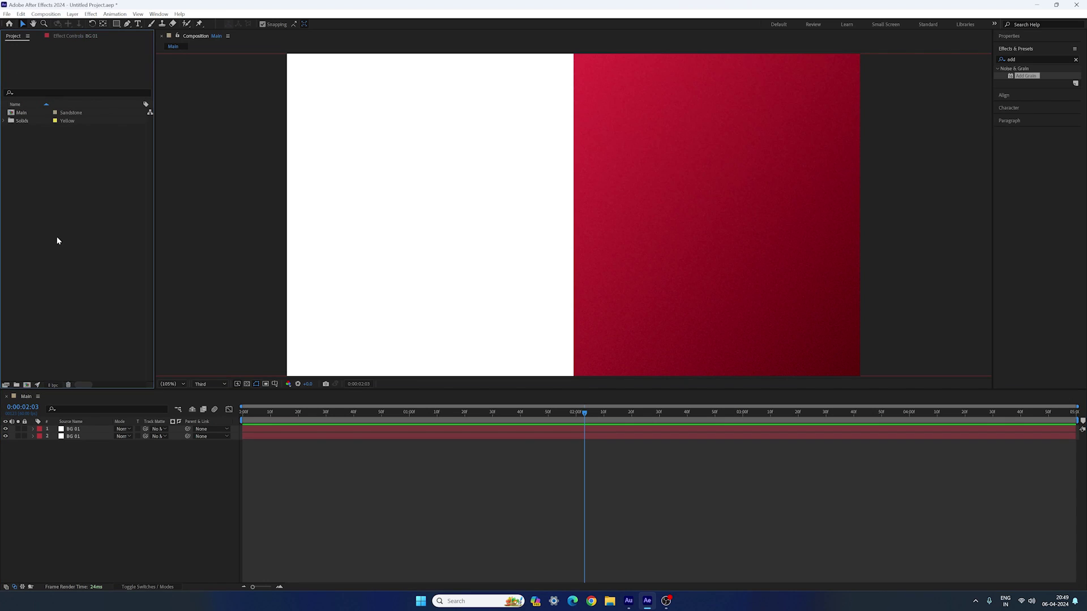
pyautogui.rightClick(56, 203)
pyautogui.moveTo(94, 249)
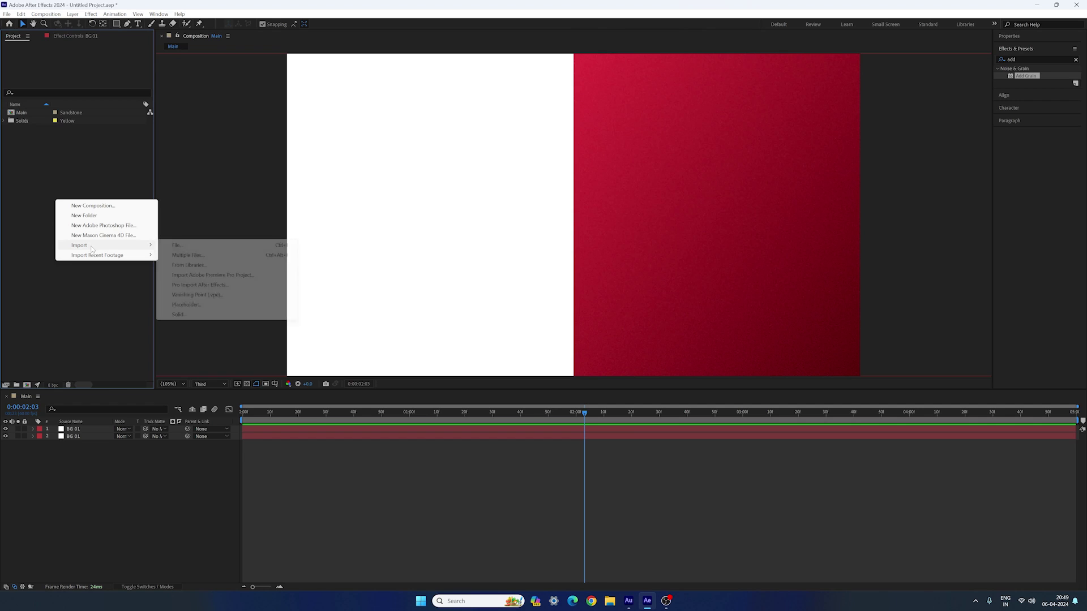
pyautogui.click(180, 247)
pyautogui.click(238, 153)
pyautogui.keyDown('ctrl'); pyautogui.click(340, 128); pyautogui.keyUp('ctrl')
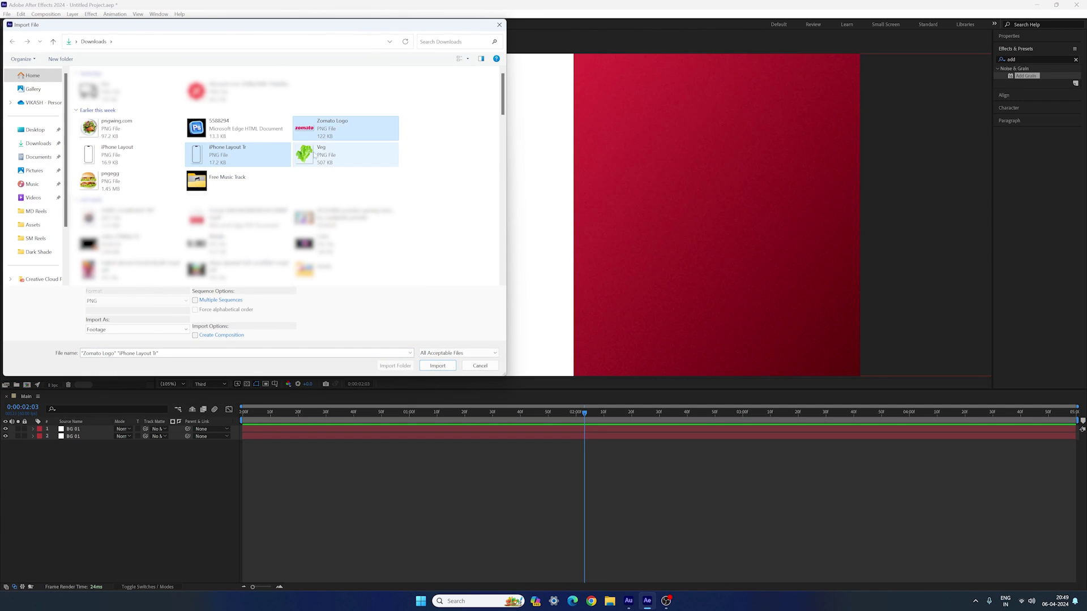
pyautogui.keyDown('ctrl'); pyautogui.click(319, 161); pyautogui.keyUp('ctrl')
pyautogui.keyDown('ctrl'); pyautogui.click(110, 180); pyautogui.keyUp('ctrl')
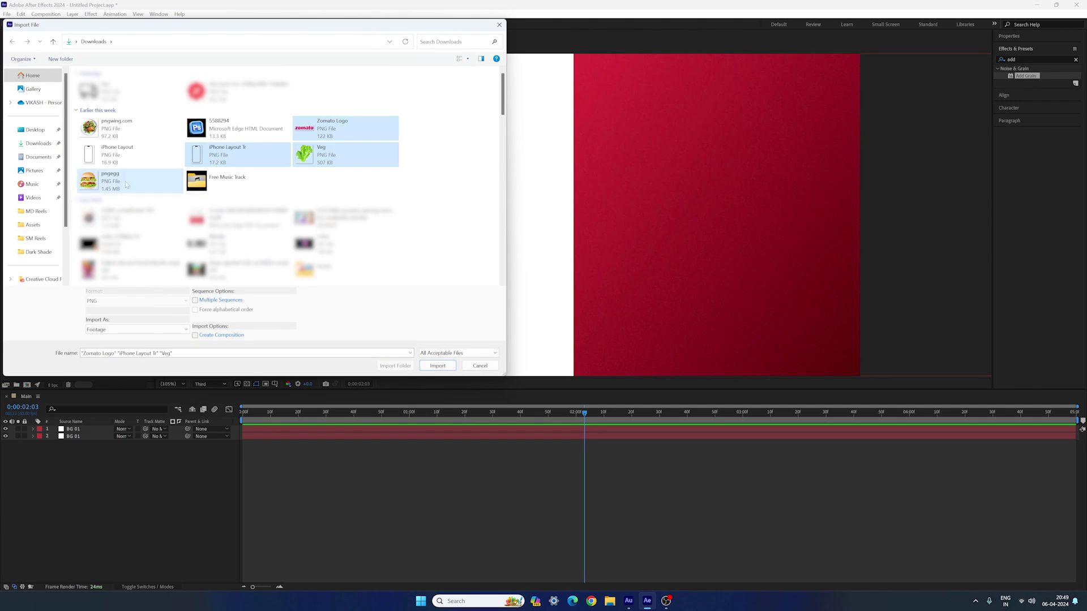
pyautogui.click(439, 366)
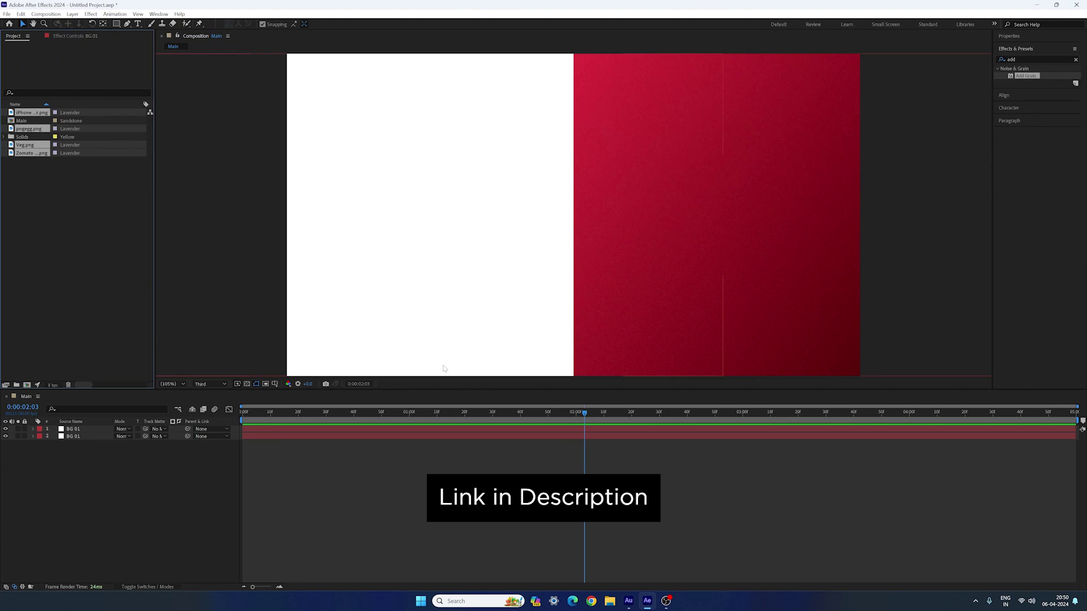
pyautogui.click(90, 253)
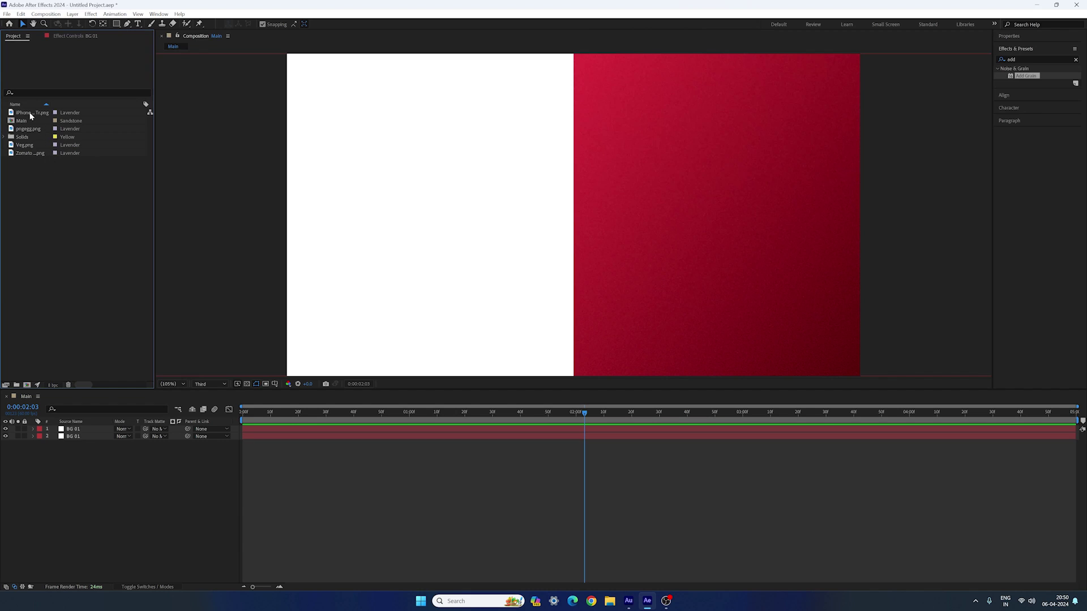
# - Place the iPhone Layout Tr image above the background layers in the Main composition and scale it to 150%
pyautogui.moveTo(31, 116); pyautogui.dragTo(79, 429)
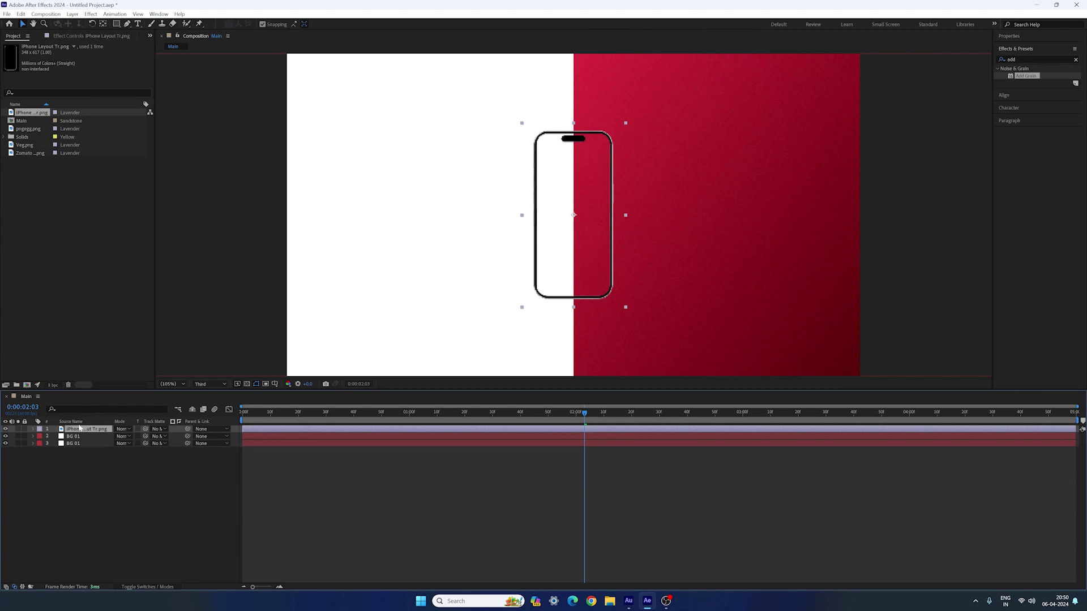
pyautogui.press('s')
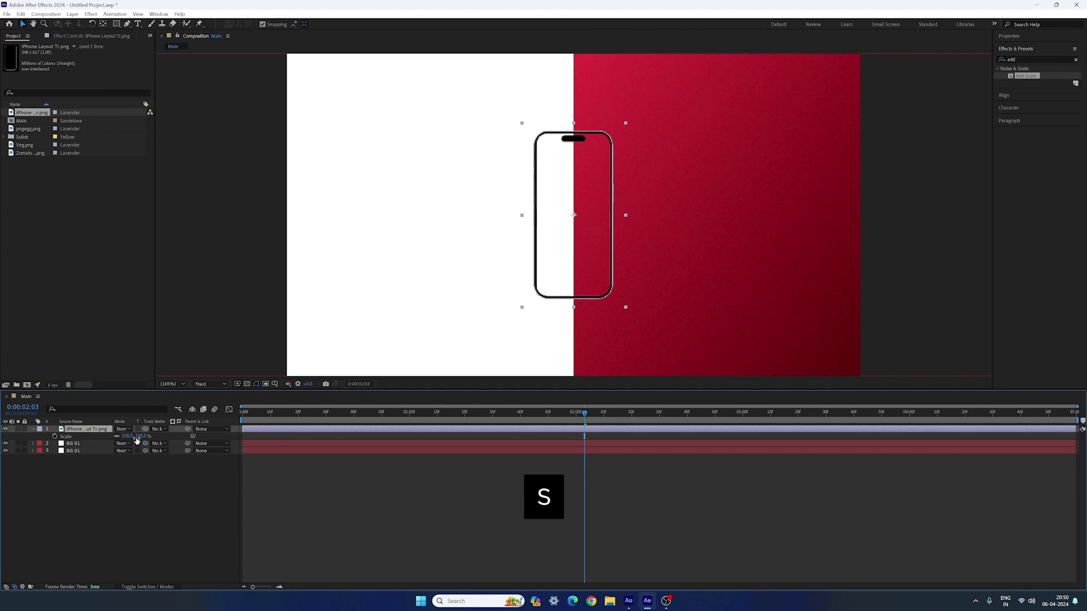
pyautogui.moveTo(141, 440); pyautogui.dragTo(162, 438)
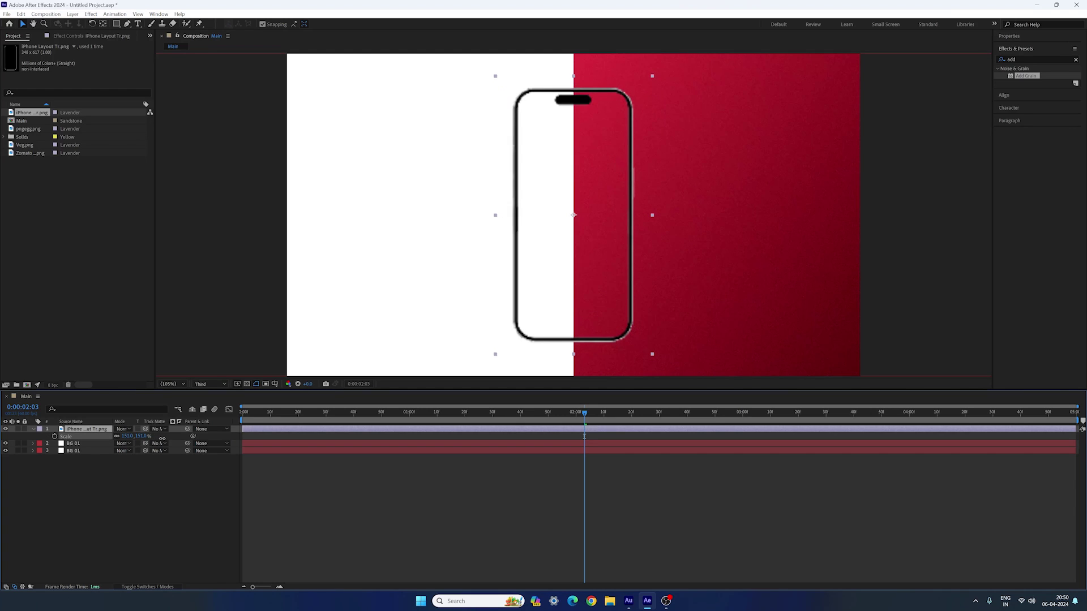
pyautogui.click(142, 436)
pyautogui.write('15')
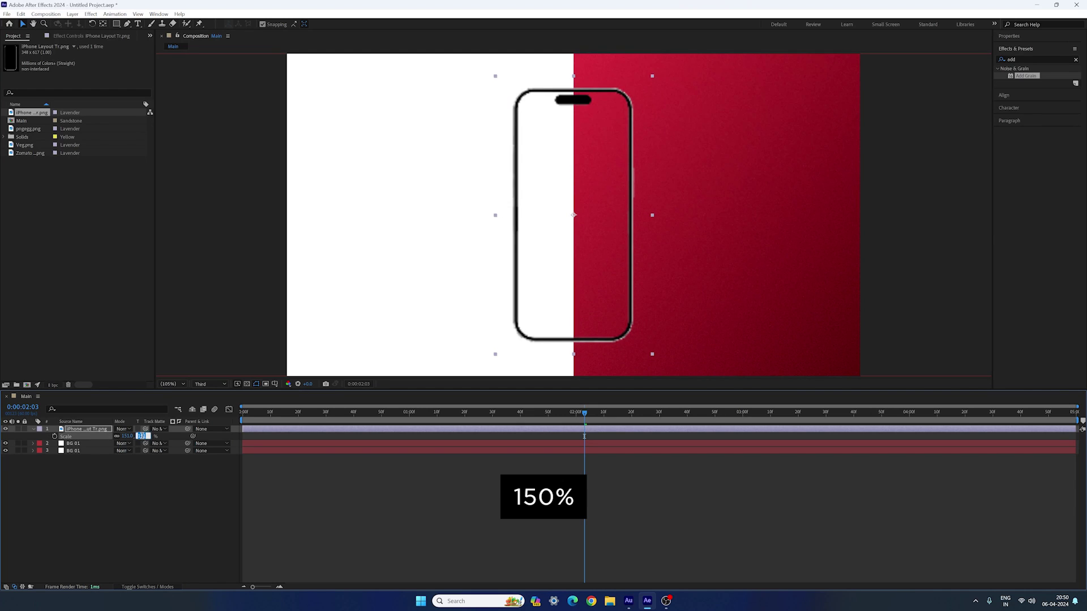
pyautogui.write('0')
pyautogui.press('Return')
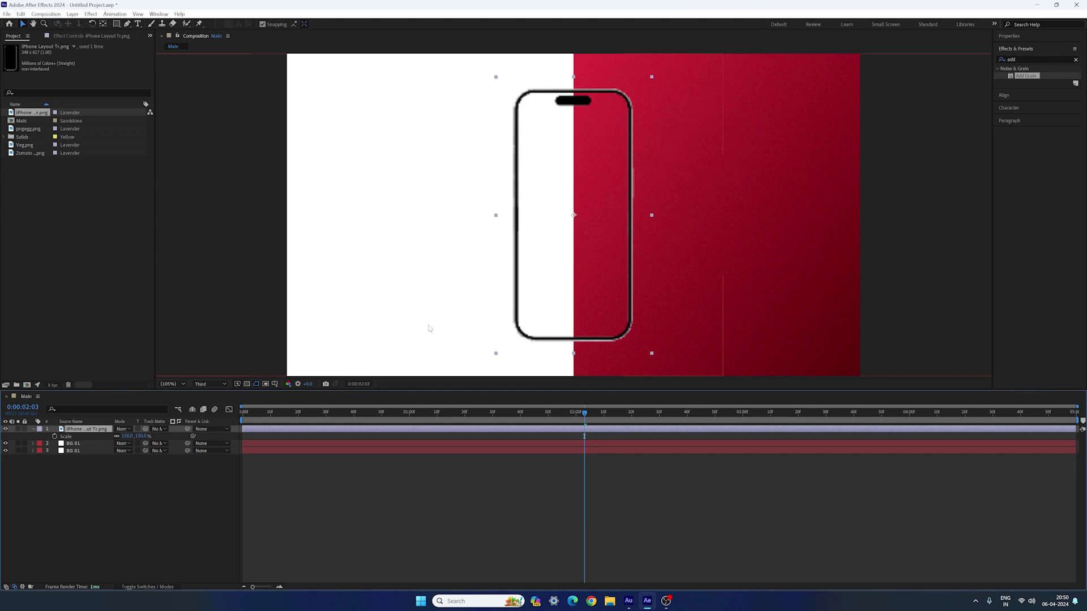
# - Keyframe the iPhone frame's position to rise from below the composition at 0:00:00:00 to its centred position at 0:00:01:30, and preview it
pyautogui.press('p')
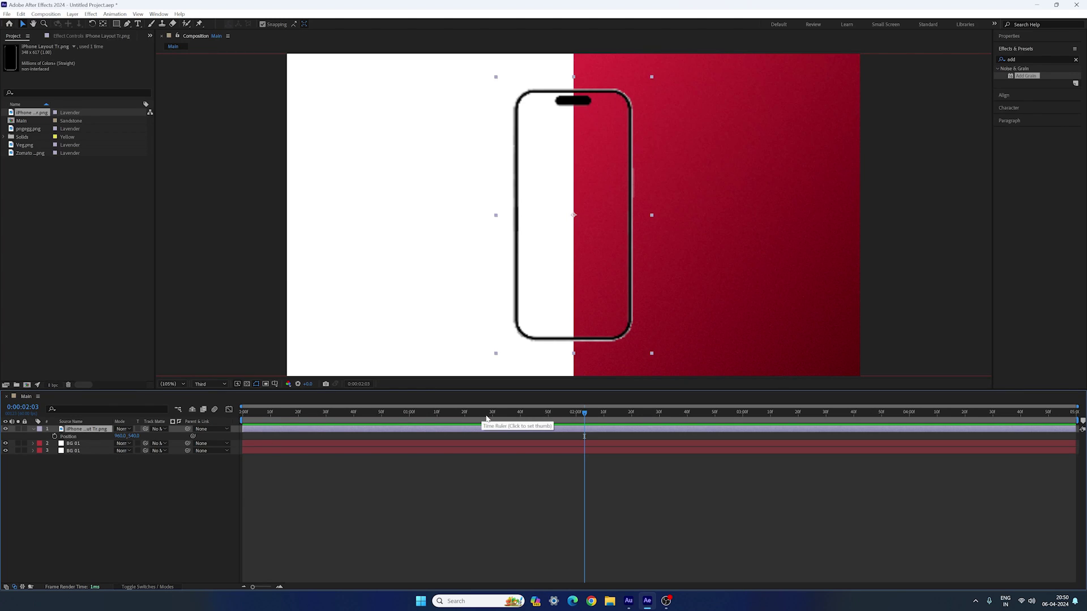
pyautogui.moveTo(485, 414); pyautogui.dragTo(493, 422)
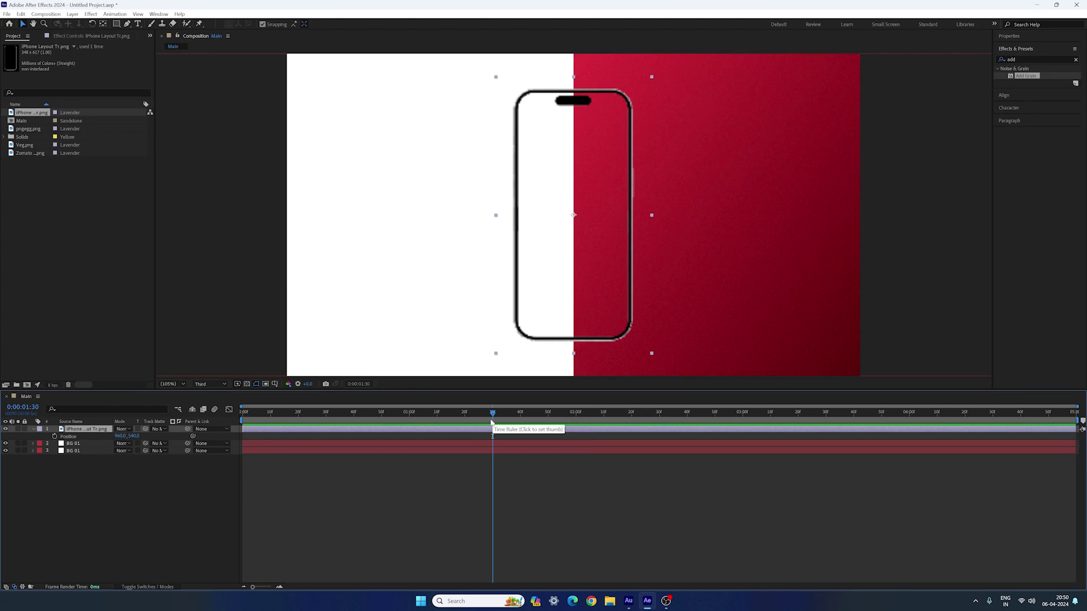
pyautogui.click(55, 436)
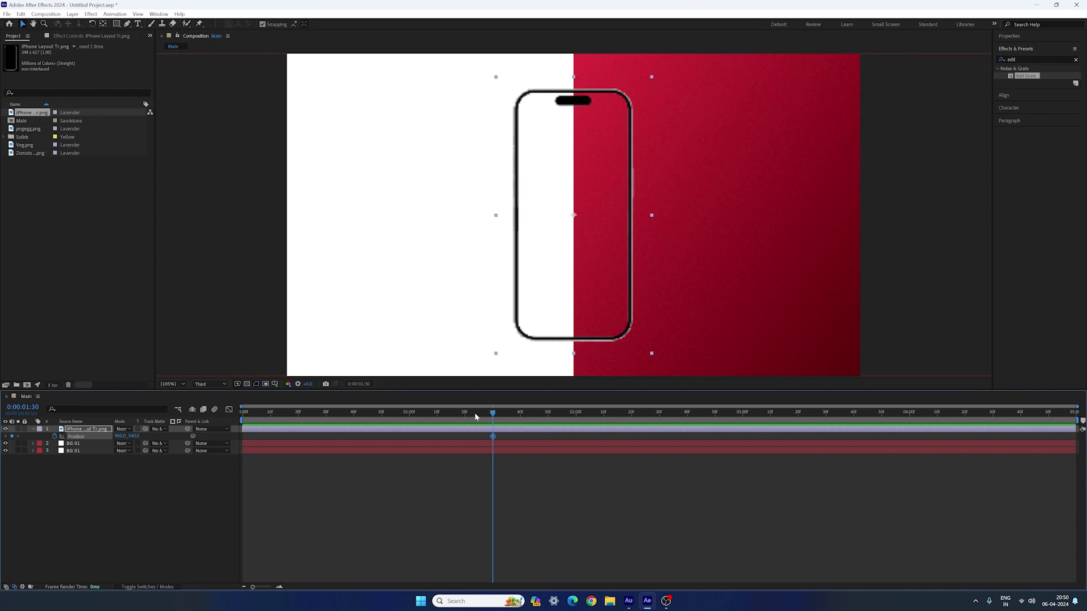
pyautogui.moveTo(475, 416); pyautogui.dragTo(218, 419)
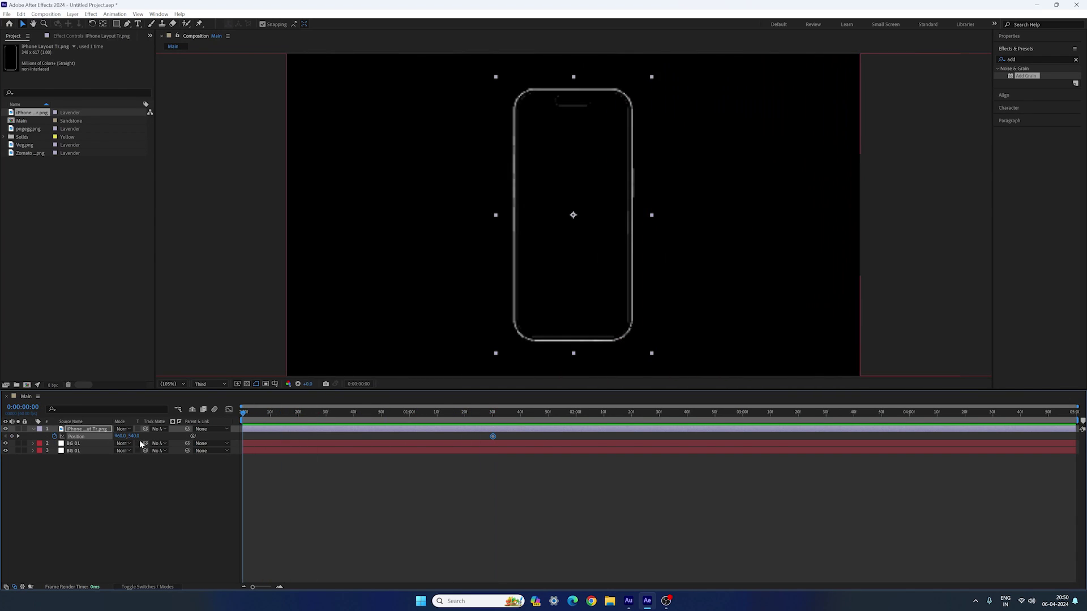
pyautogui.moveTo(135, 437); pyautogui.dragTo(567, 432)
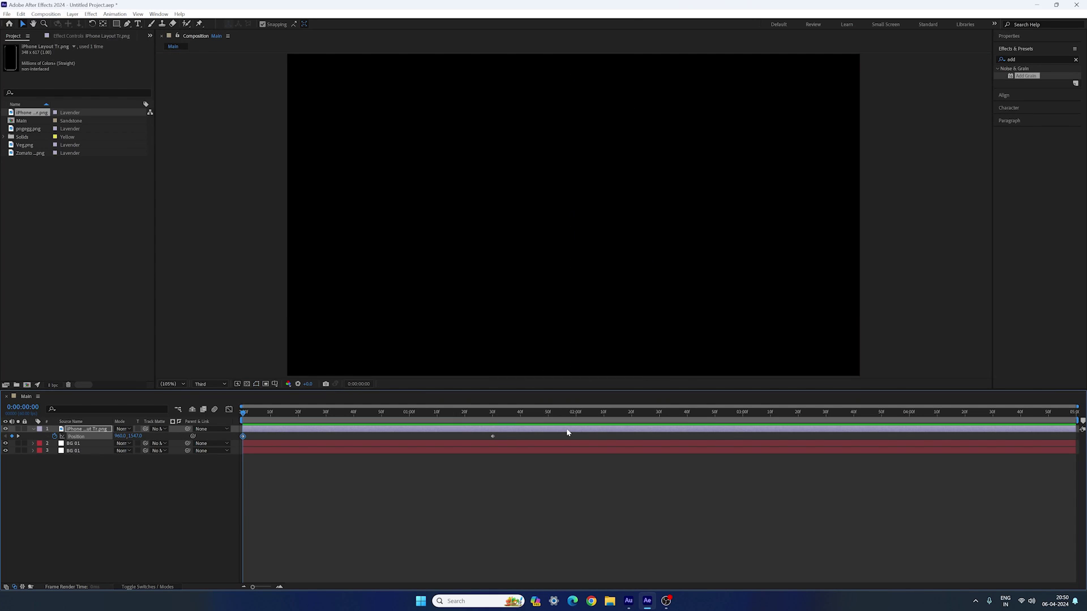
pyautogui.press('space')
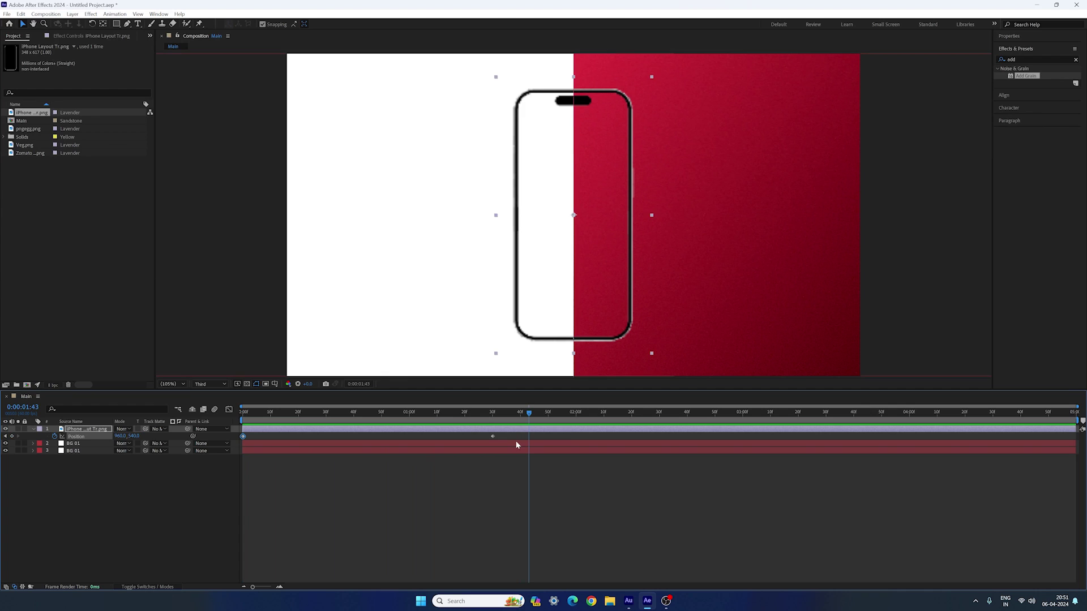
# - Apply Easy Ease to both iPhone position keyframes, lengthen the end keyframe's ease in the speed graph for an early peak, and preview the motion
pyautogui.moveTo(515, 434); pyautogui.dragTo(256, 450)
pyautogui.press('F9')
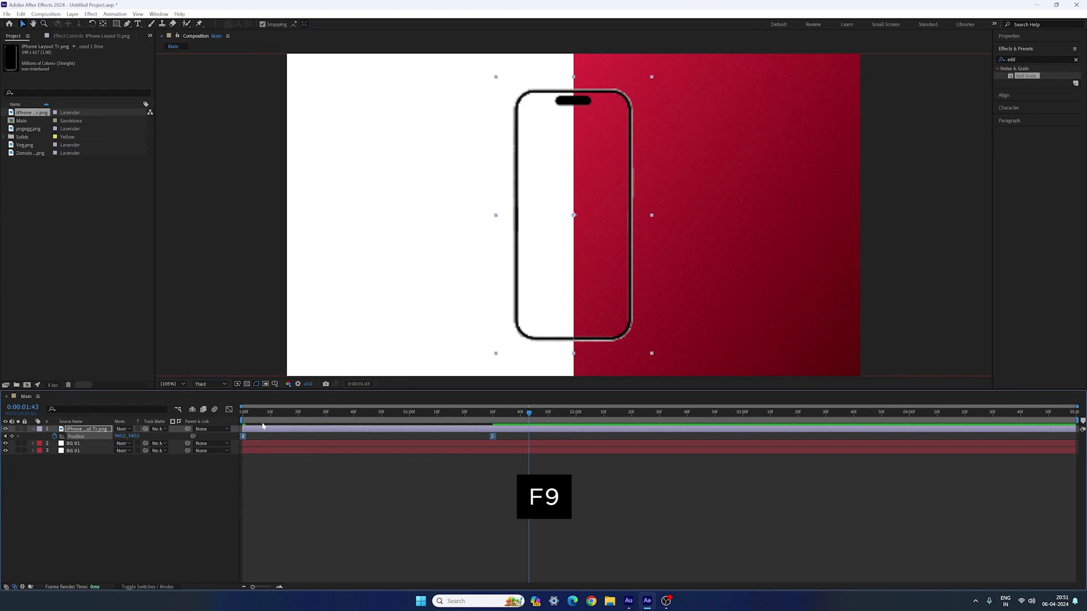
pyautogui.click(229, 410)
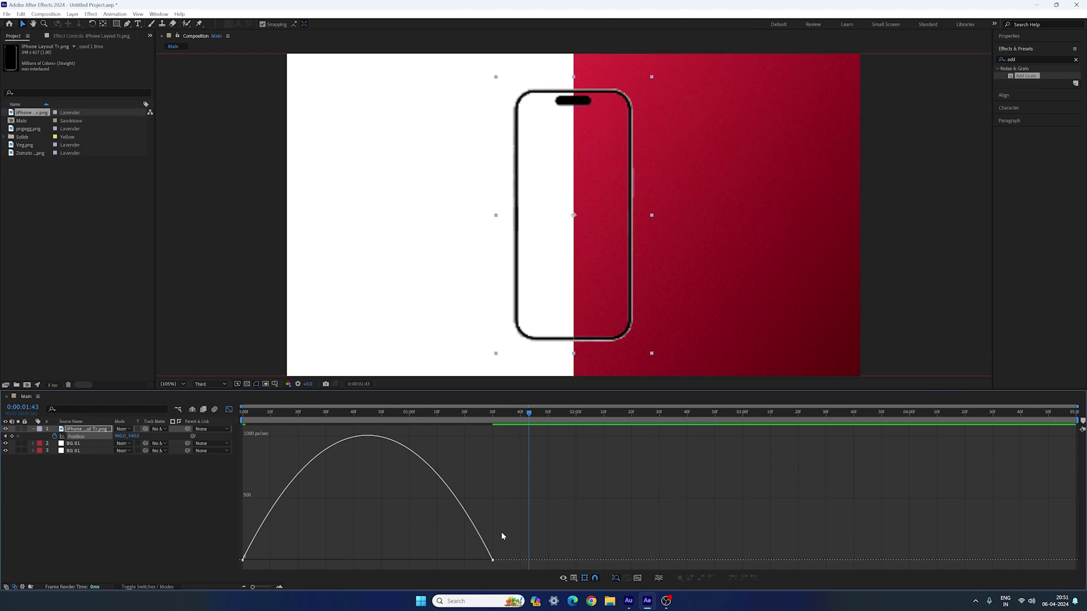
pyautogui.click(488, 559)
pyautogui.moveTo(452, 561); pyautogui.dragTo(367, 560)
pyautogui.press('Home')
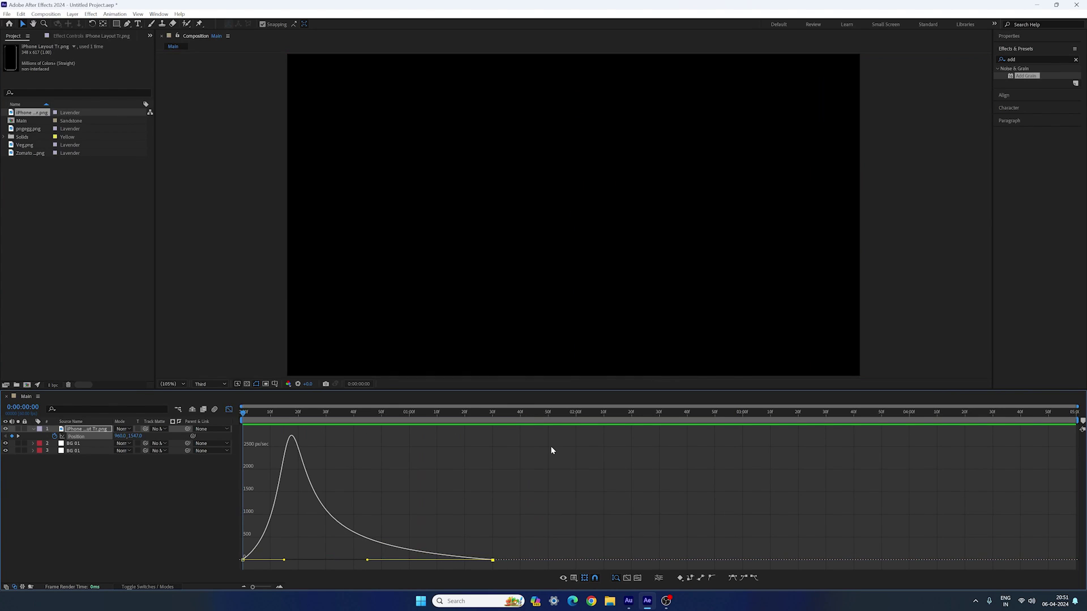
pyautogui.press('space')
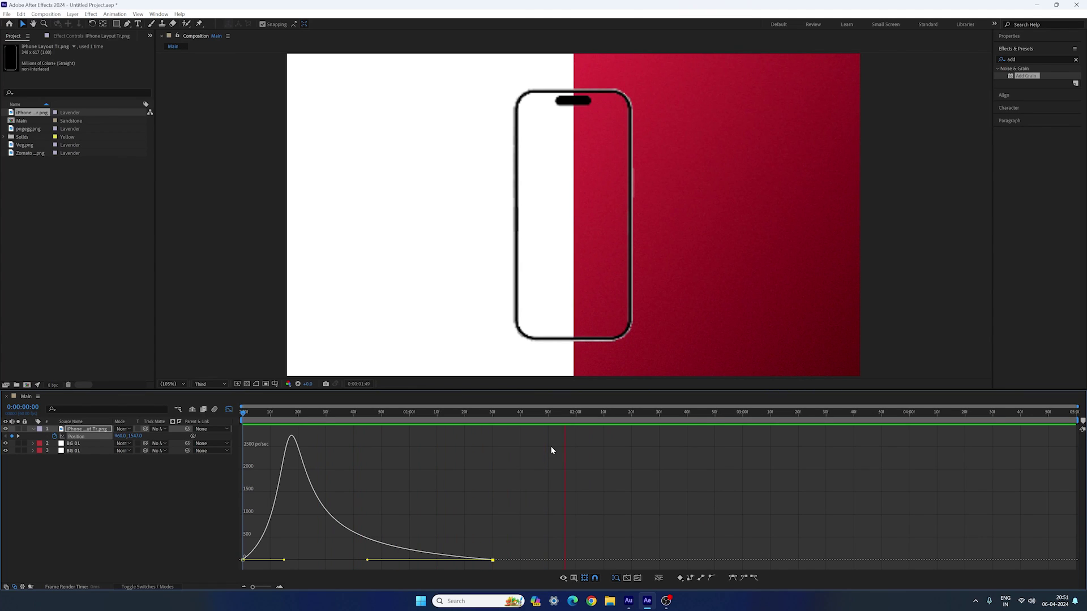
pyautogui.press('space')
pyautogui.click(229, 409)
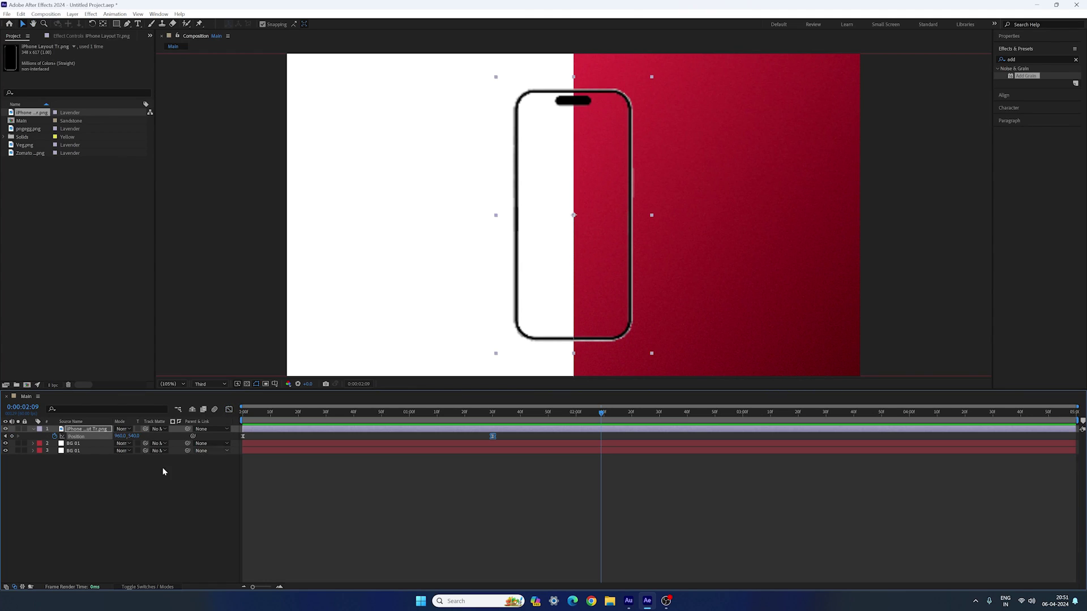
# - Pre-compose the iPhone image layer as iPhone, leaving all attributes in Main
pyautogui.click(33, 430)
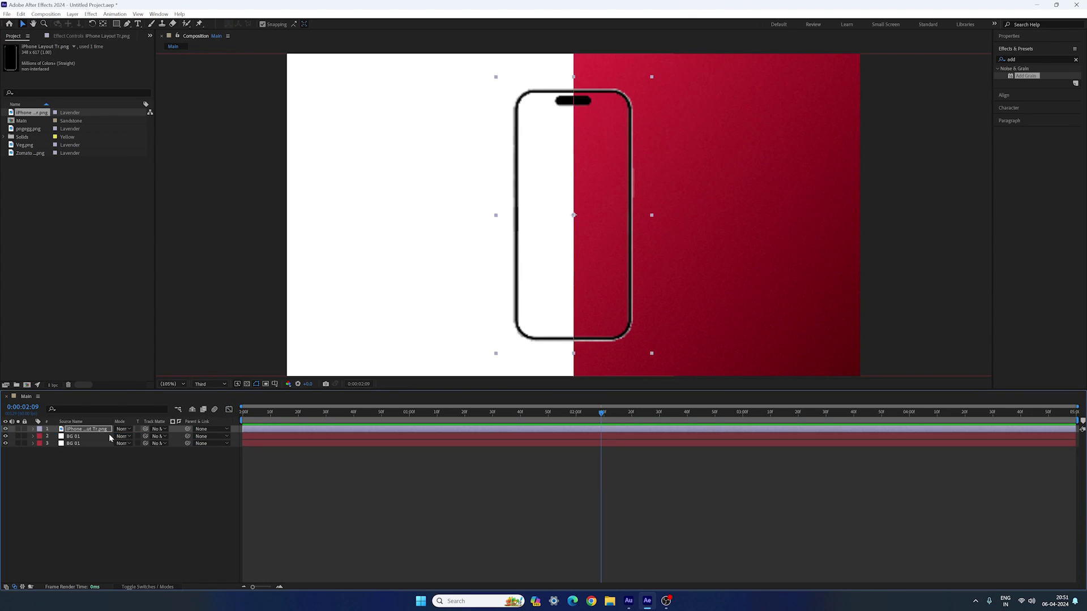
pyautogui.rightClick(96, 433)
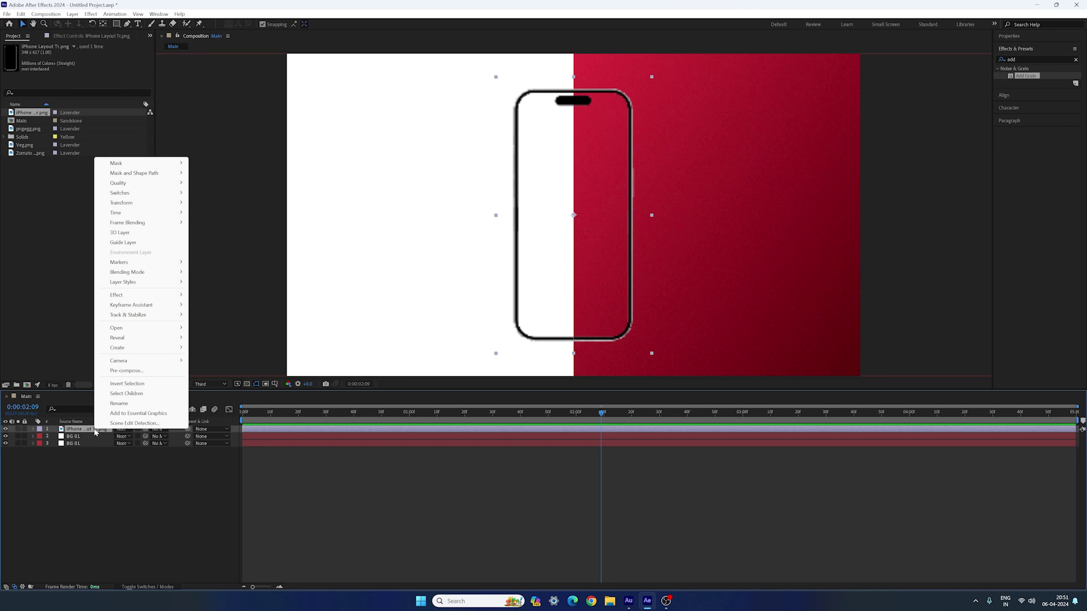
pyautogui.click(126, 371)
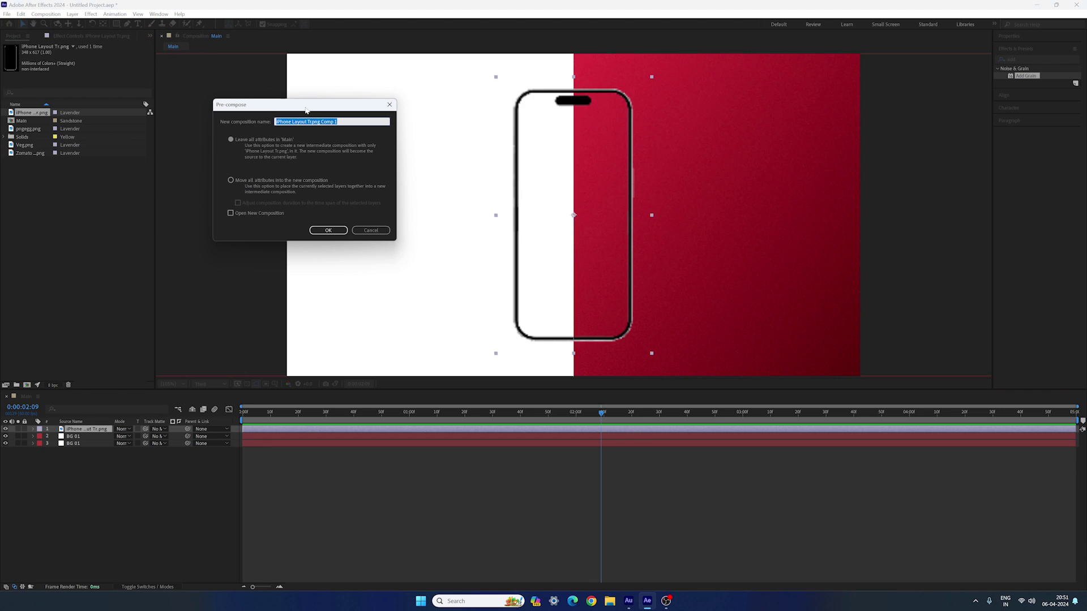
pyautogui.moveTo(308, 105); pyautogui.dragTo(392, 160)
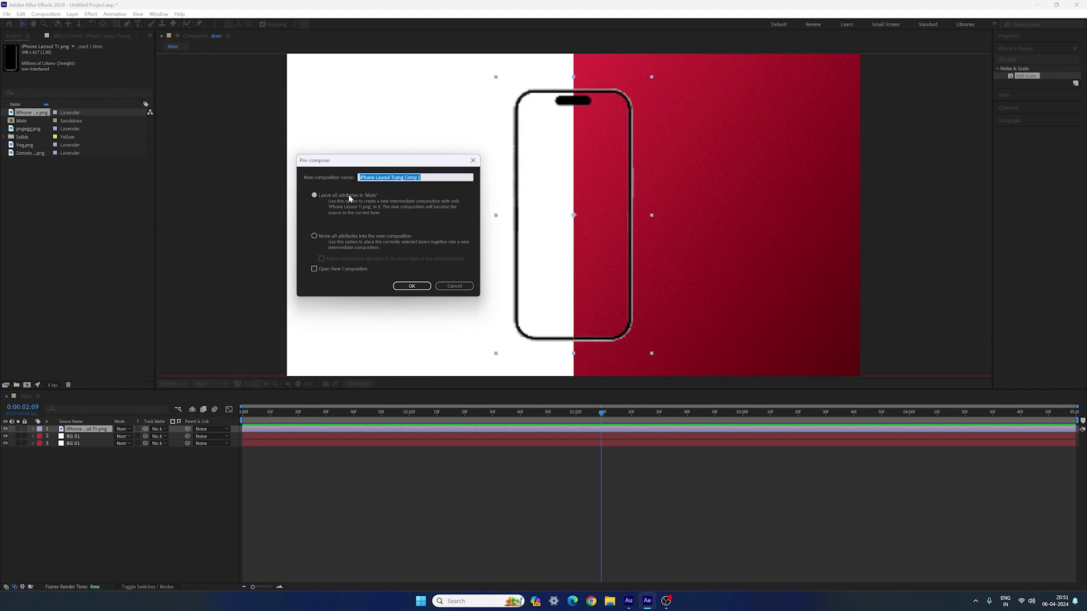
pyautogui.write('iPhone')
pyautogui.click(412, 286)
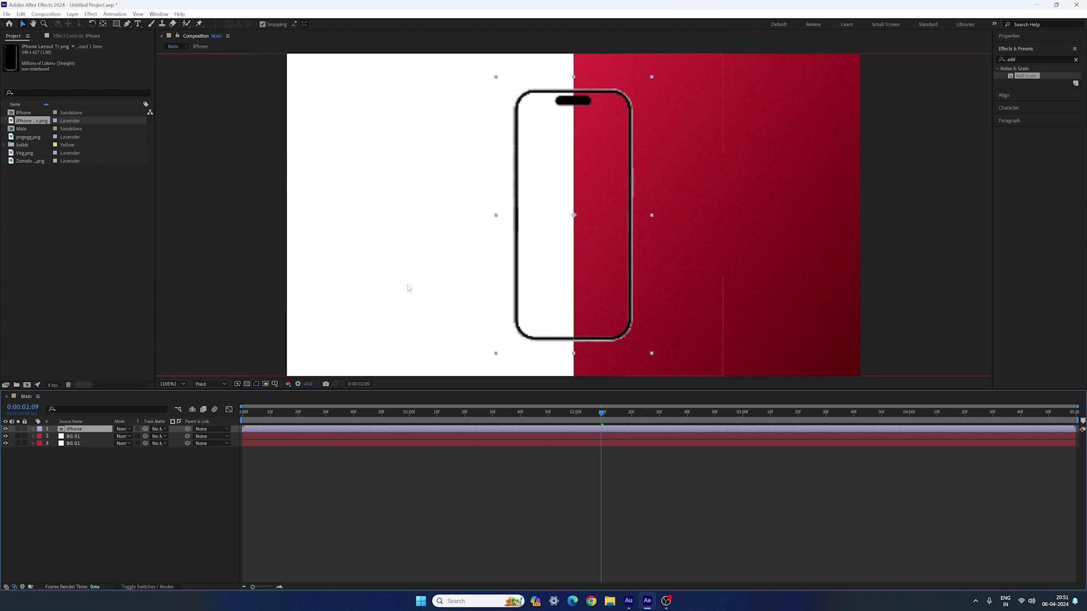
# - Inside the iPhone composition at full preview resolution, add a comp-size white solid and place it beneath the phone frame image
pyautogui.doubleClick(88, 430)
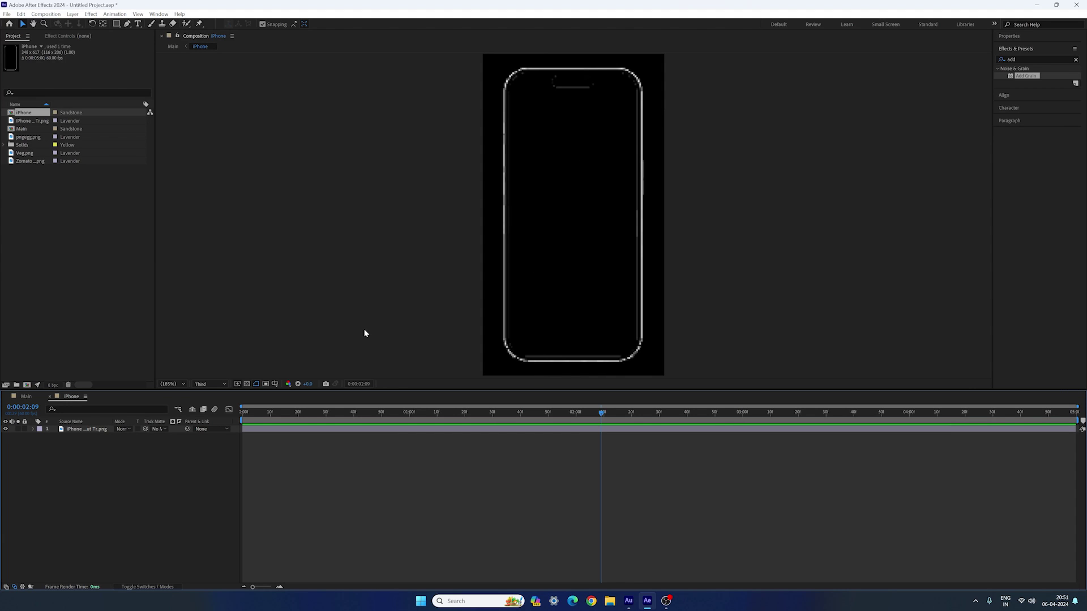
pyautogui.hotkey('ctrl', 'j')
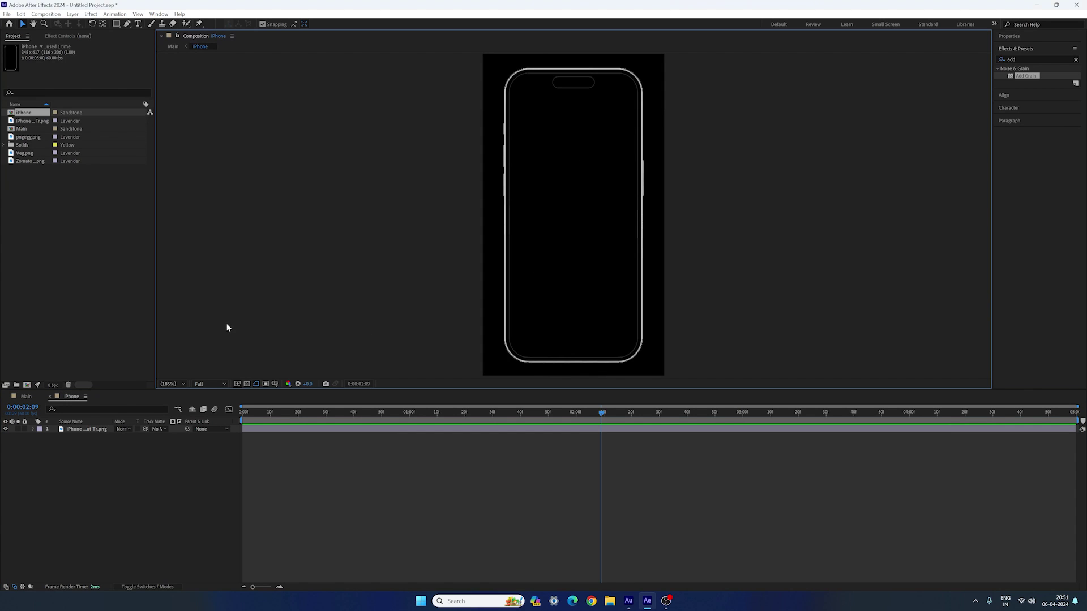
pyautogui.click(72, 13)
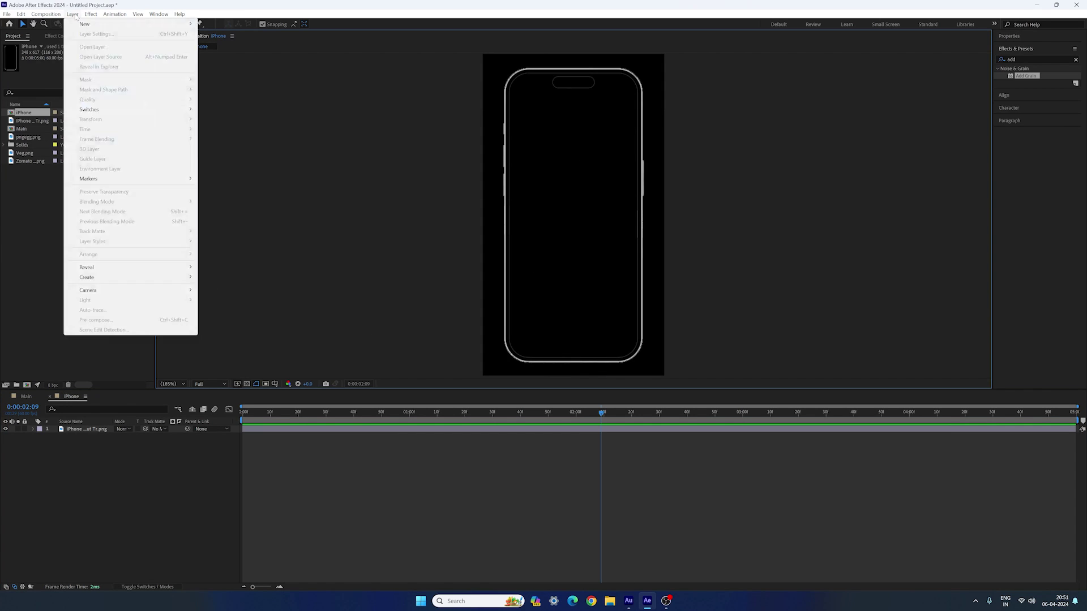
pyautogui.moveTo(82, 25)
pyautogui.click(232, 36)
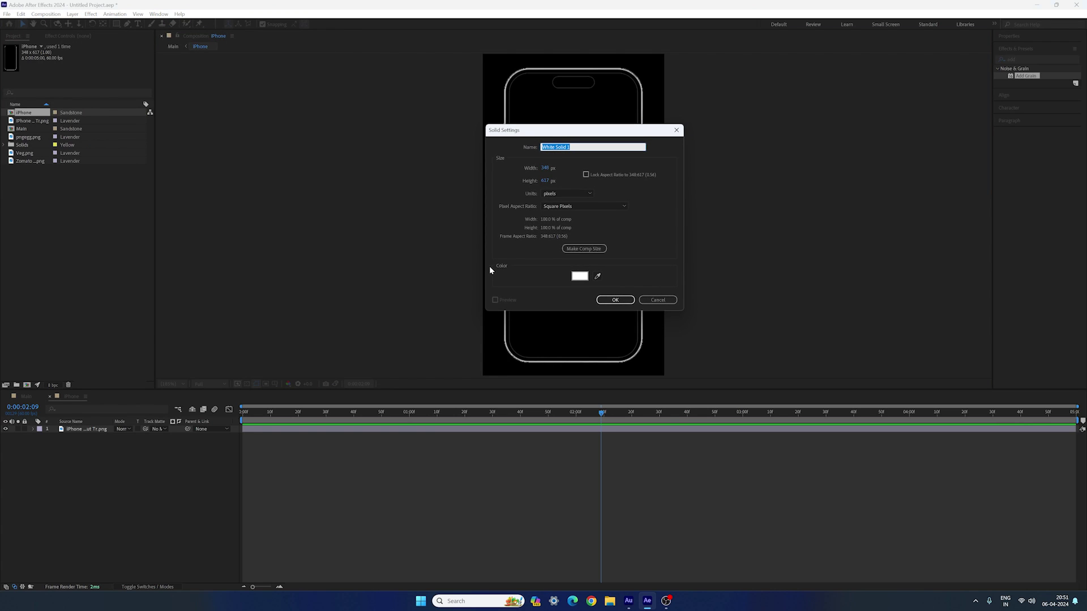
pyautogui.click(611, 299)
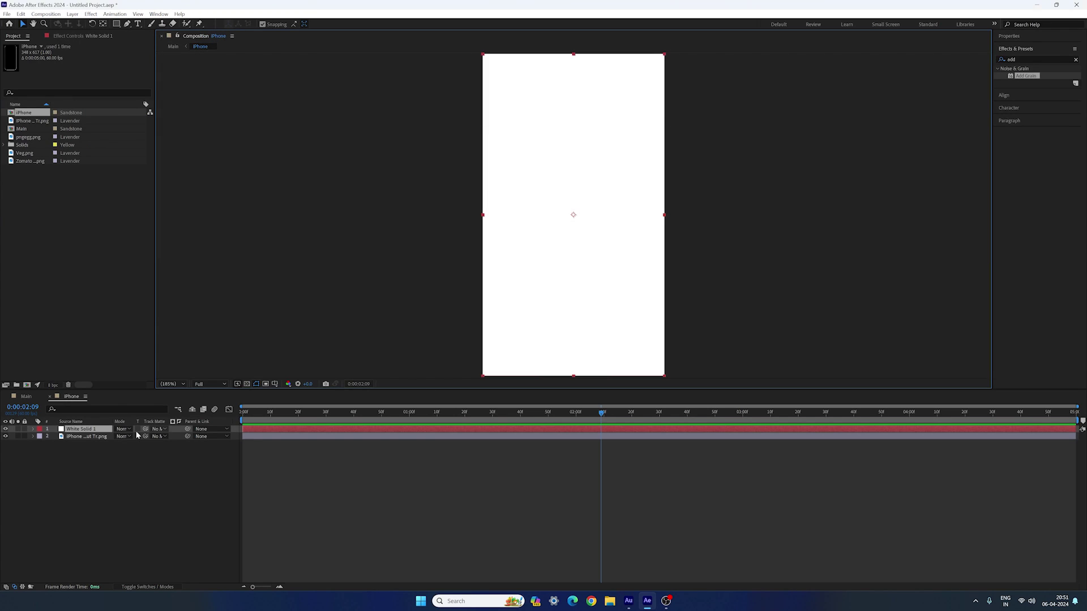
pyautogui.moveTo(86, 433); pyautogui.dragTo(89, 453)
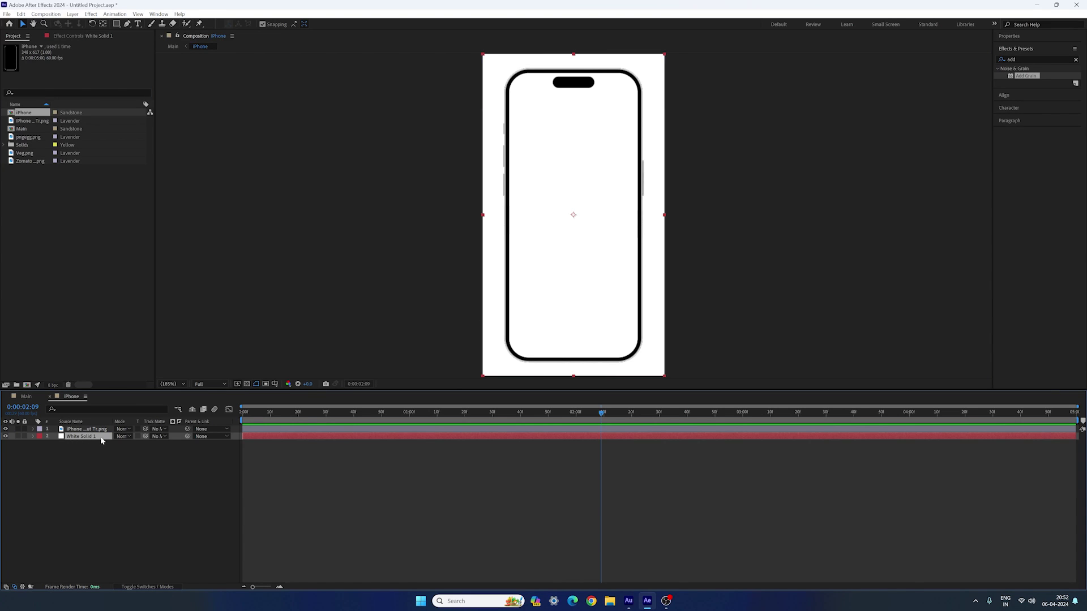
# - Mask the white solid with the Pen tool, tracing a closed path around the phone frame so white fills only the screen
pyautogui.click(128, 24)
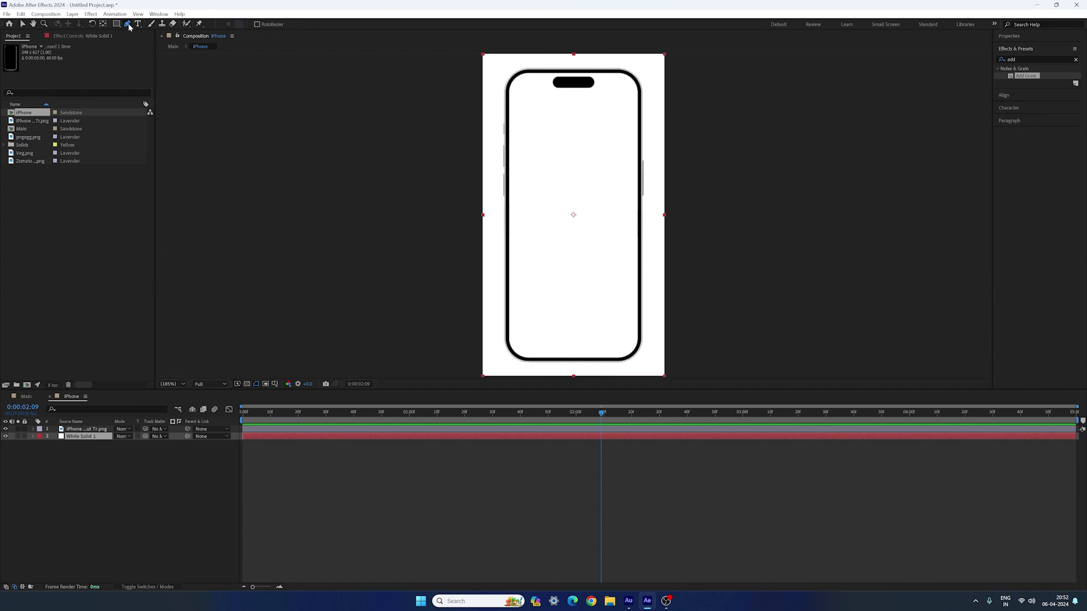
pyautogui.click(517, 73)
pyautogui.click(509, 81)
pyautogui.click(506, 102)
pyautogui.click(507, 116)
pyautogui.click(508, 346)
pyautogui.click(558, 359)
pyautogui.click(615, 359)
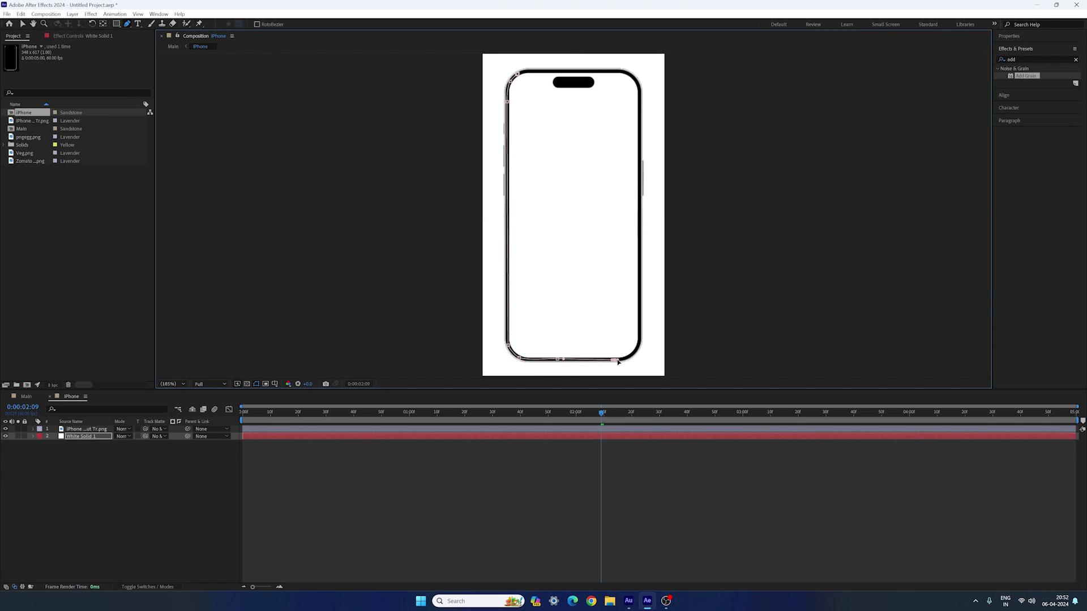
pyautogui.click(633, 354)
pyautogui.click(639, 344)
pyautogui.click(640, 186)
pyautogui.click(640, 90)
pyautogui.click(630, 75)
pyautogui.click(615, 72)
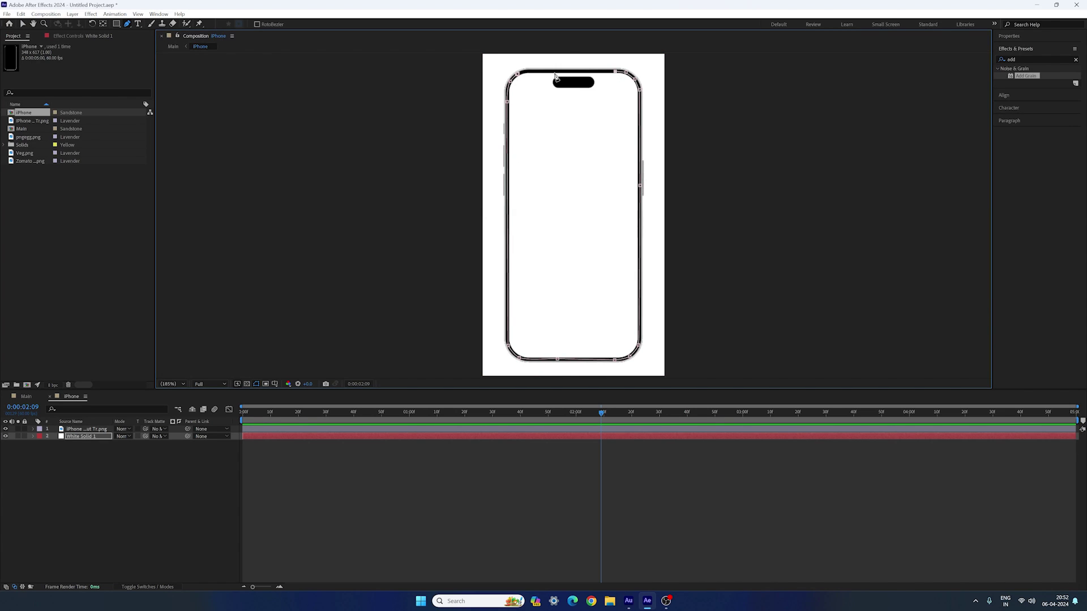
pyautogui.click(549, 71)
pyautogui.click(527, 71)
pyautogui.click(517, 73)
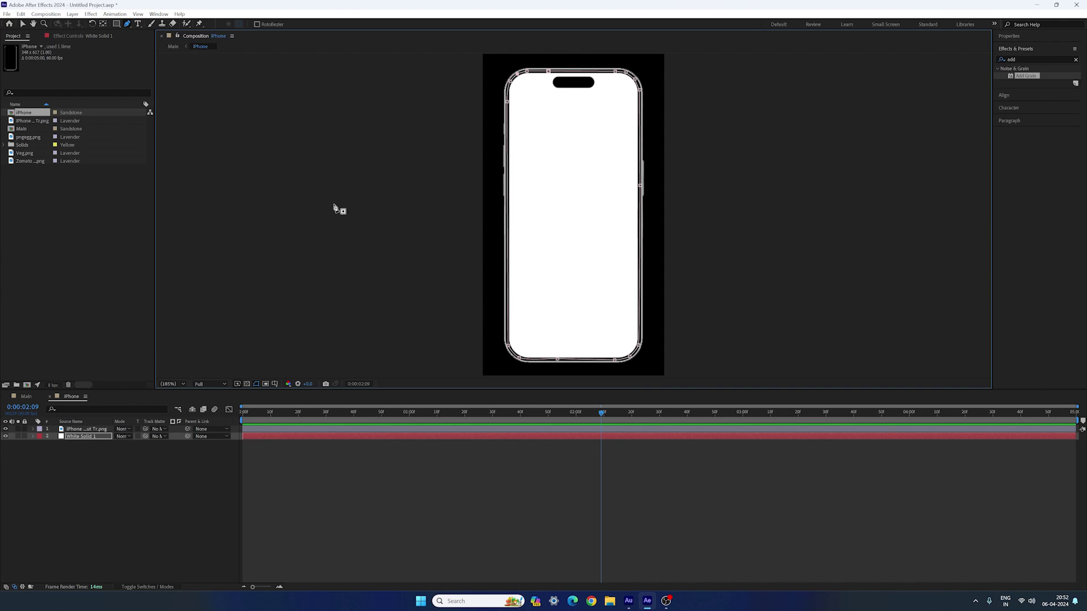
# - Place the Zomato Logo image above the other layers in the iPhone composition and scale it to 6%
pyautogui.click(28, 161)
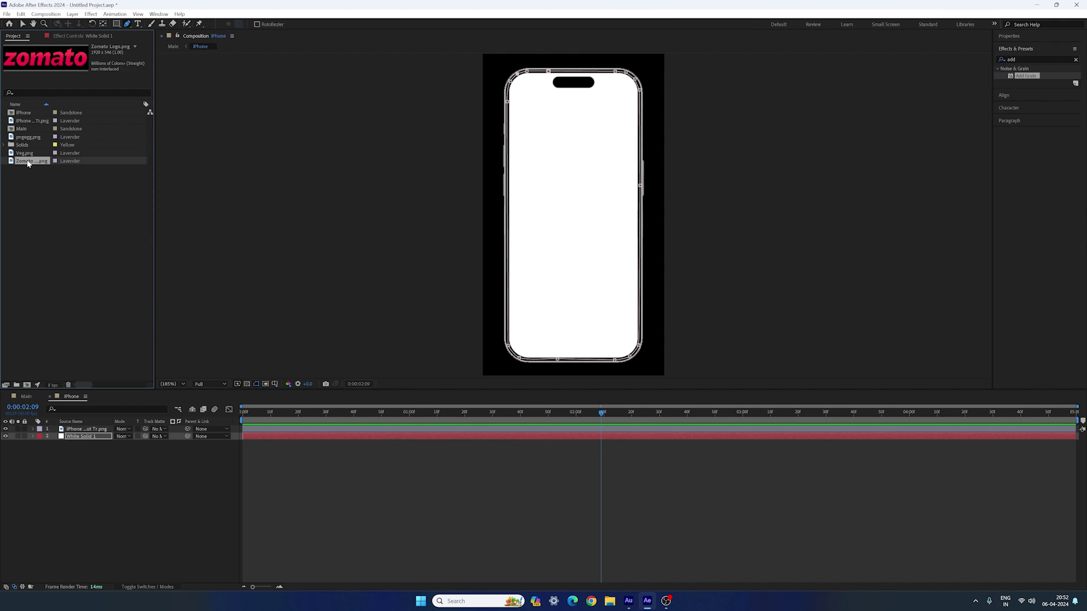
pyautogui.moveTo(29, 161); pyautogui.dragTo(146, 440)
pyautogui.press('s')
pyautogui.click(137, 437)
pyautogui.write('6')
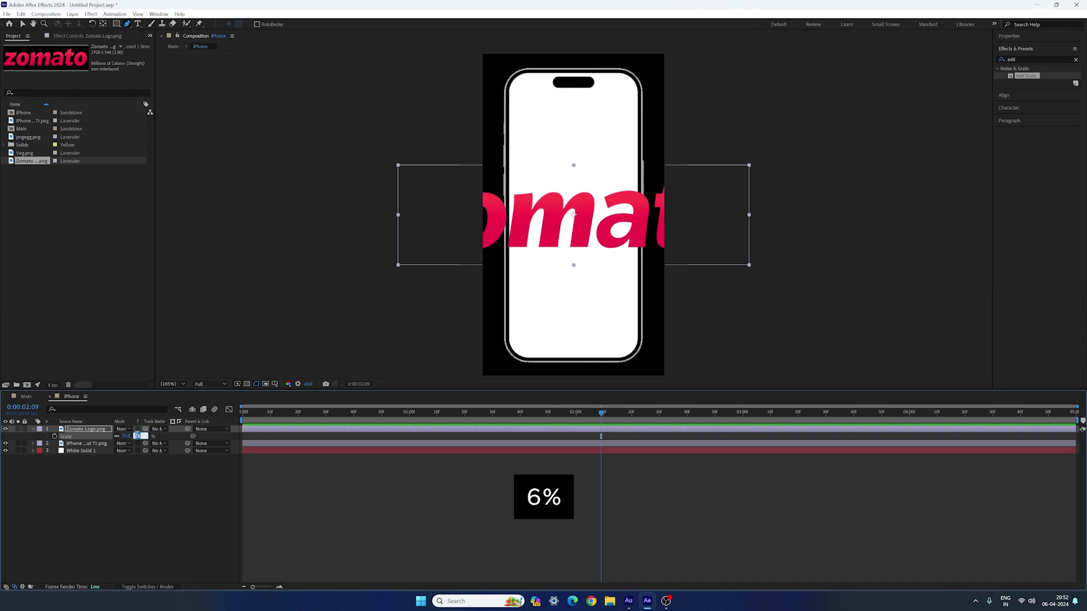
pyautogui.press('Return')
# - Move the Zomato logo straight up to just below the phone's notch and collapse its layer properties
pyautogui.click(98, 432)
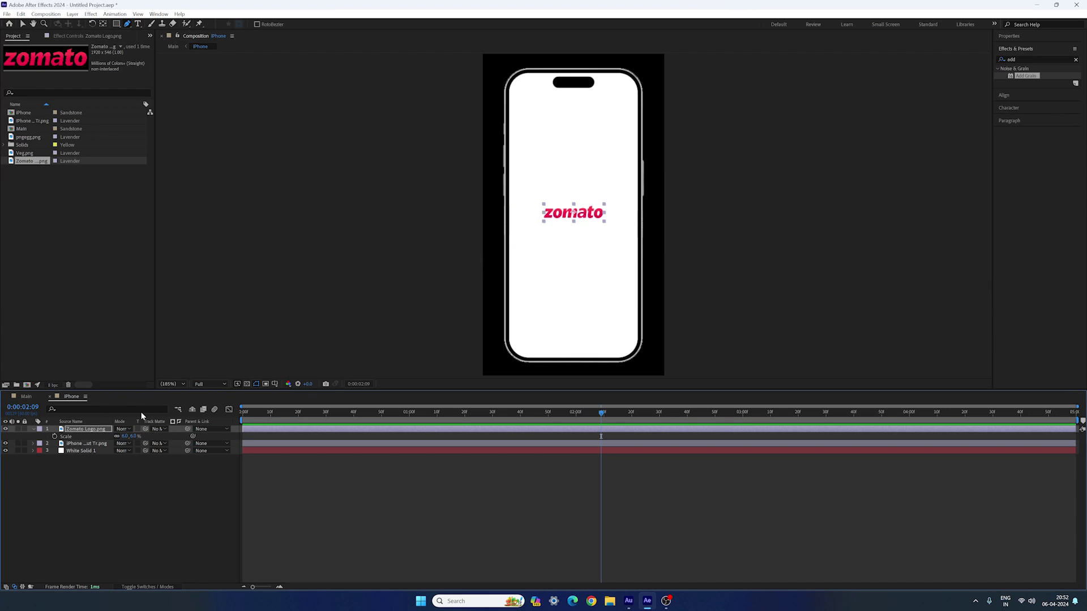
pyautogui.hotkey('shift', 'Up')
pyautogui.hotkey('shift', 'Up')
pyautogui.hotkey('shift', 'Up')
pyautogui.hotkey('shift', 'Up')
pyautogui.hotkey('shift', 'Up')
pyautogui.hotkey('shift', 'Up')
pyautogui.hotkey('shift', 'Up')
pyautogui.hotkey('shift', 'Up')
pyautogui.hotkey('shift', 'Up')
pyautogui.hotkey('shift', 'Up')
pyautogui.hotkey('shift', 'Up')
pyautogui.hotkey('shift', 'Up')
pyautogui.hotkey('shift', 'Up')
pyautogui.hotkey('shift', 'Up')
pyautogui.hotkey('shift', 'Up')
pyautogui.hotkey('shift', 'Up')
pyautogui.hotkey('shift', 'Up')
pyautogui.hotkey('shift', 'Up')
pyautogui.hotkey('shift', 'Up')
pyautogui.hotkey('shift', 'Up')
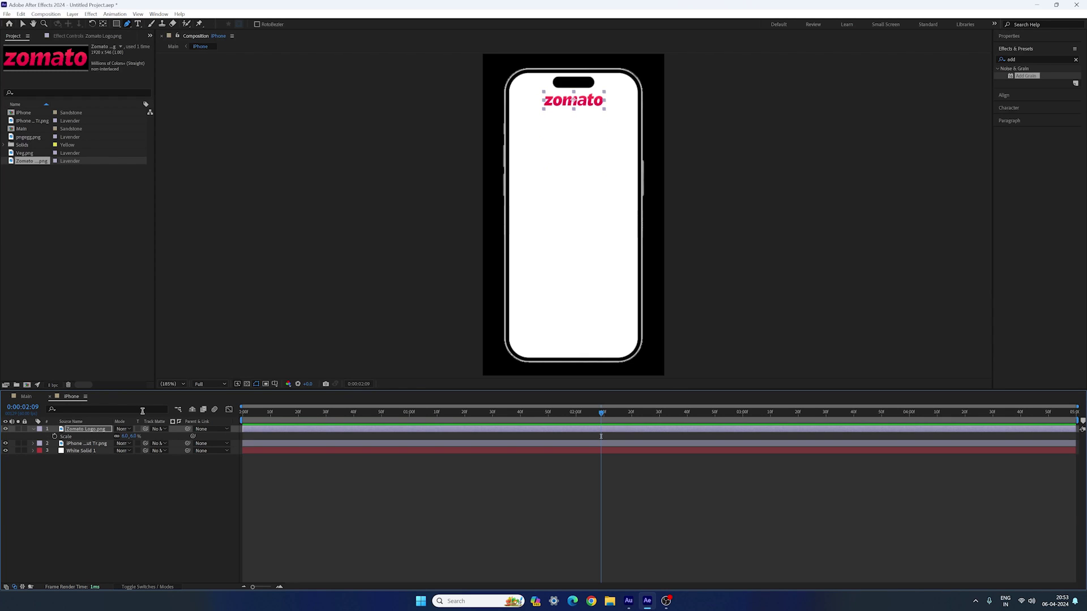
pyautogui.click(112, 475)
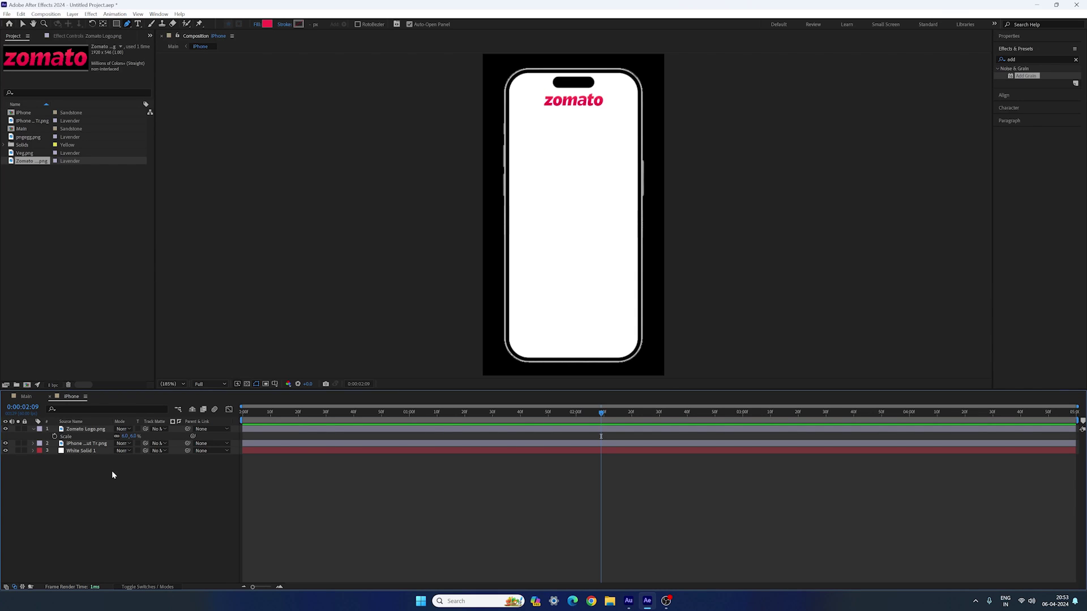
pyautogui.click(33, 430)
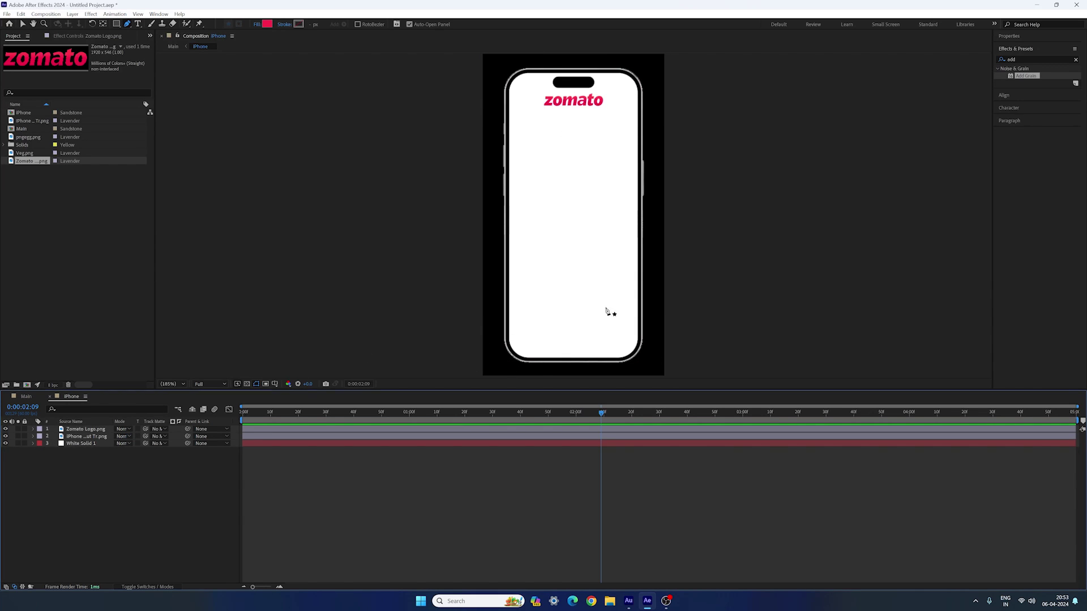
# - Duplicate the masked white solid beneath the phone frame and recolor the copy with the red sampled from the Zomato logo
pyautogui.click(81, 444)
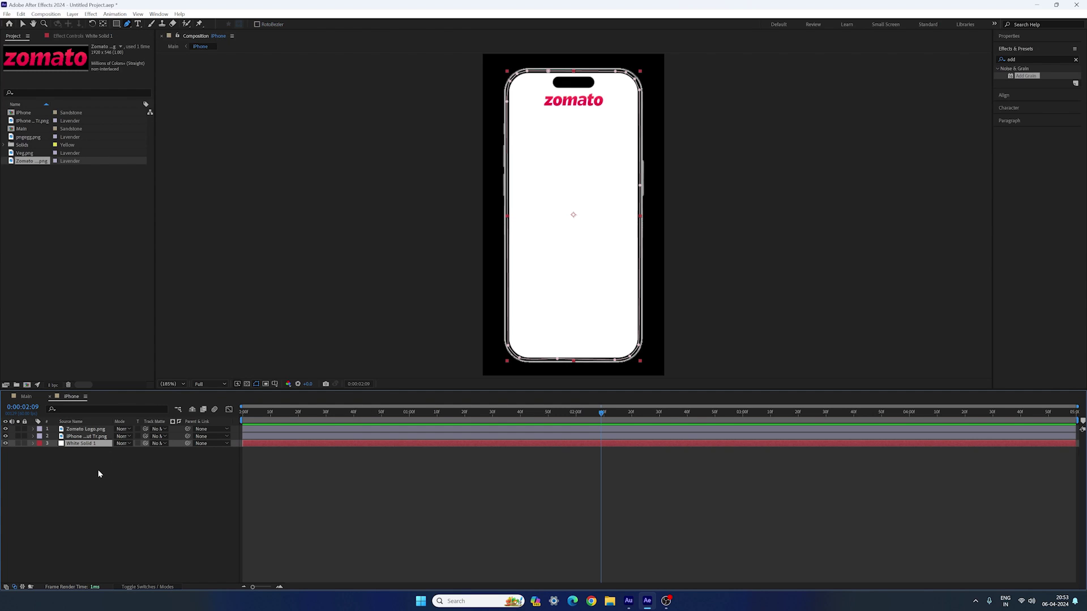
pyautogui.hotkey('ctrl', 'd')
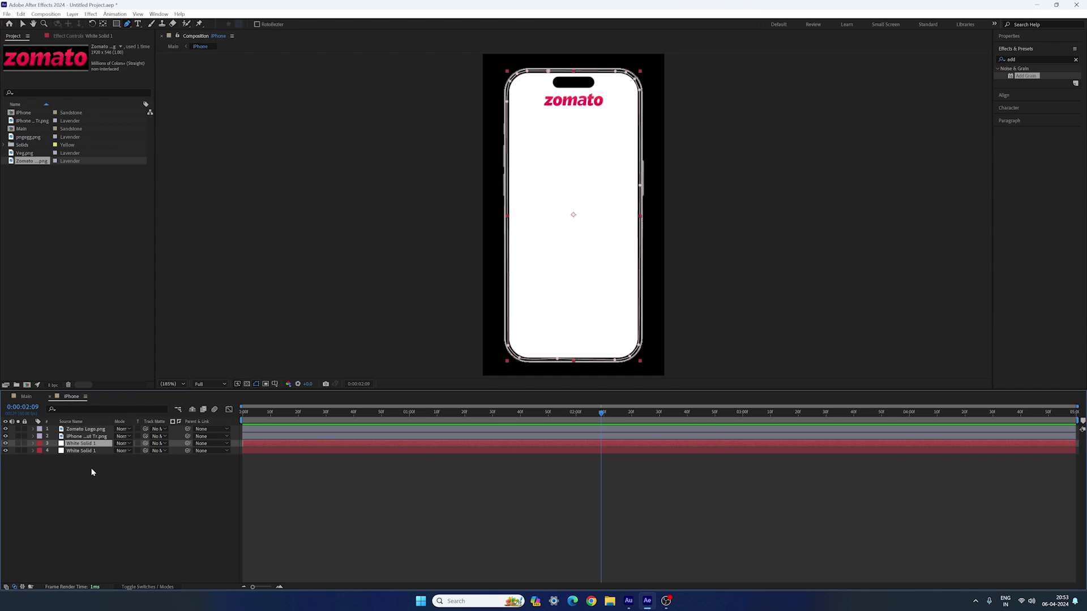
pyautogui.hotkey('ctrl', 'shift', 'y')
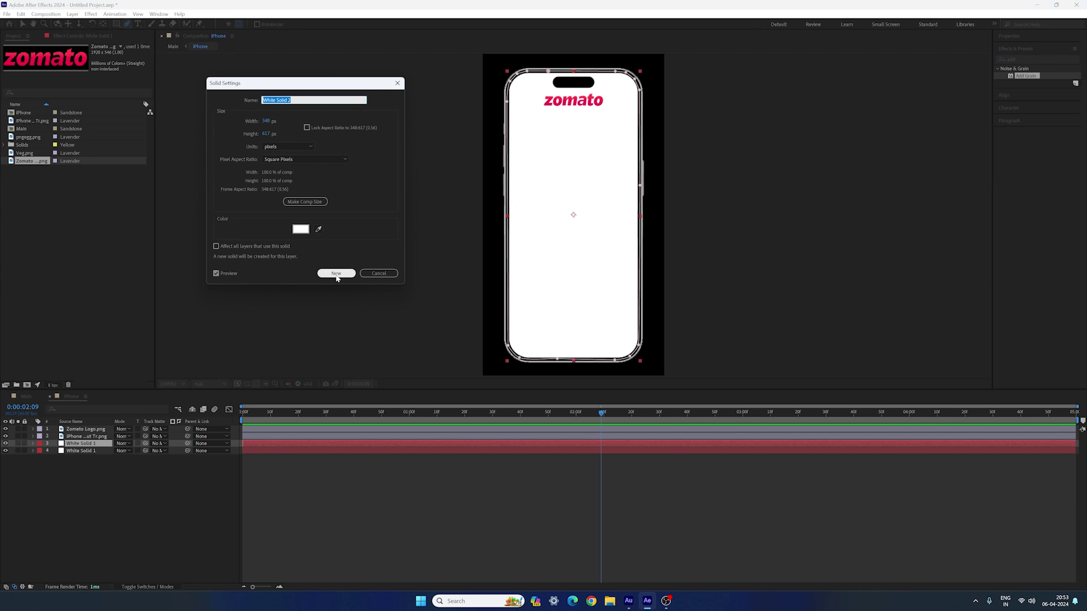
pyautogui.click(318, 230)
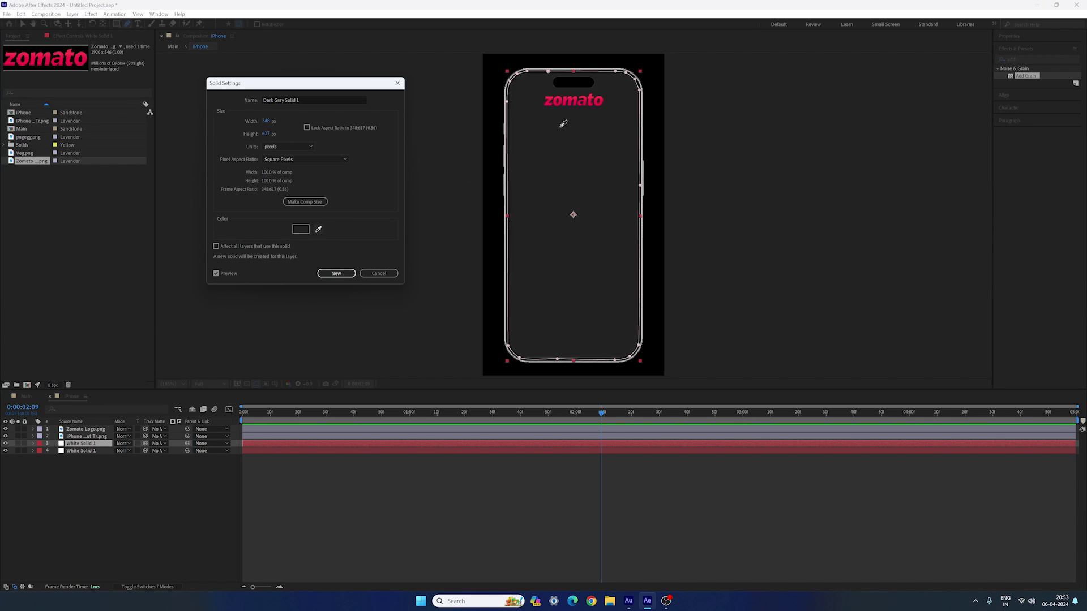
pyautogui.click(550, 97)
pyautogui.click(337, 274)
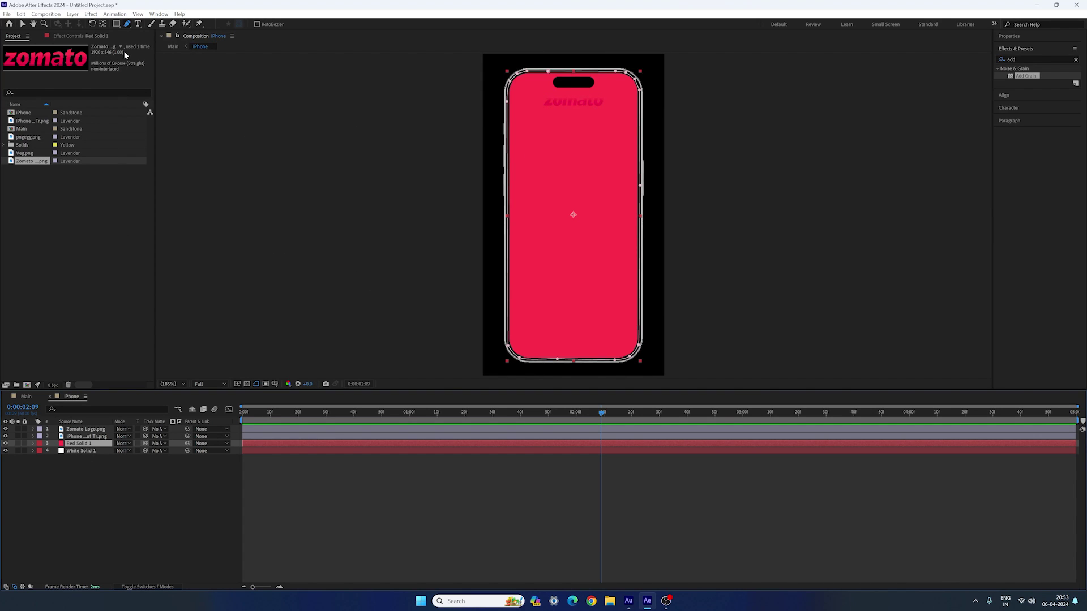
# - Add a rectangular mask over the upper part of the red solid and set it to Subtract, leaving red only across the phone screen's lower part
pyautogui.click(117, 25)
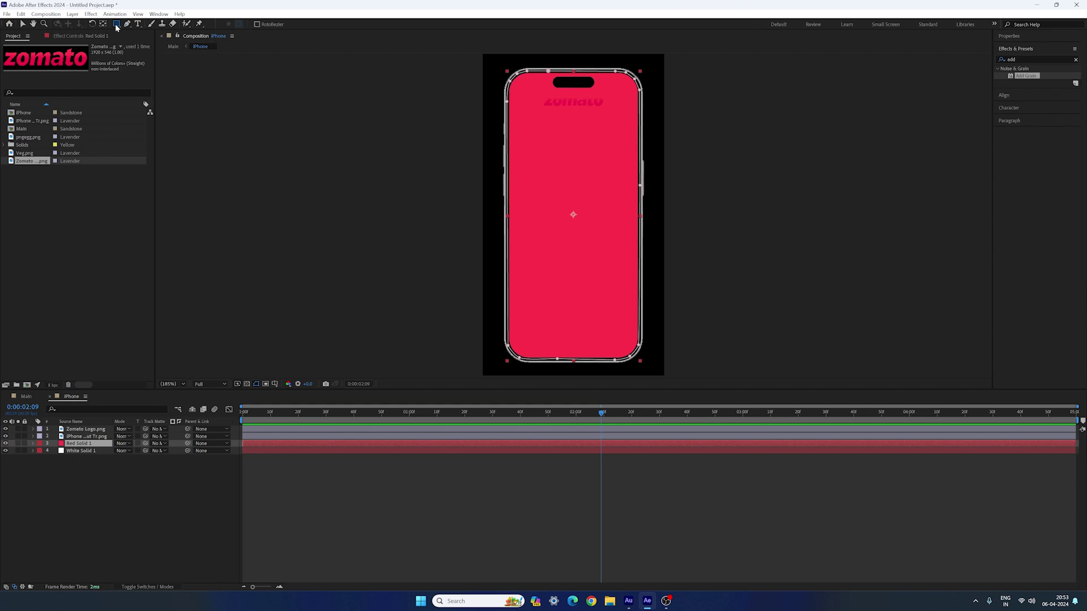
pyautogui.moveTo(472, 59); pyautogui.dragTo(671, 284)
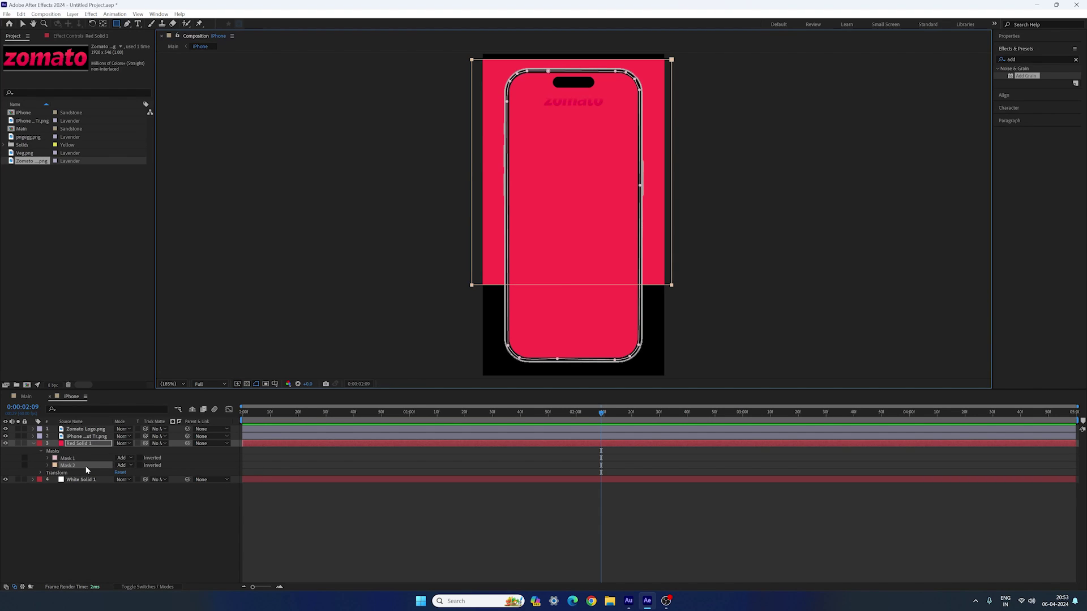
pyautogui.click(124, 465)
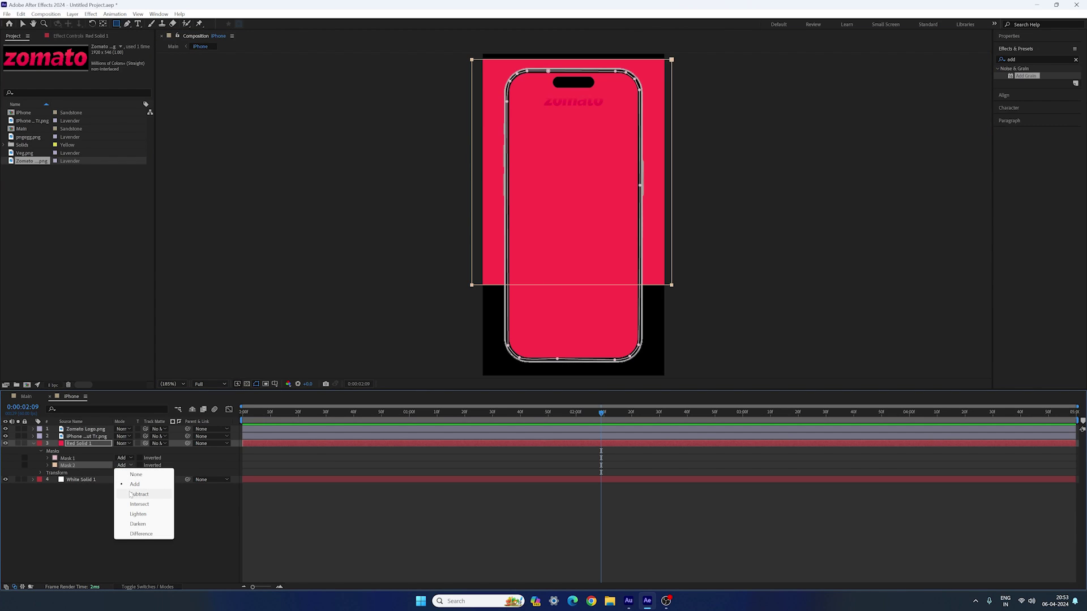
pyautogui.click(130, 494)
pyautogui.click(123, 527)
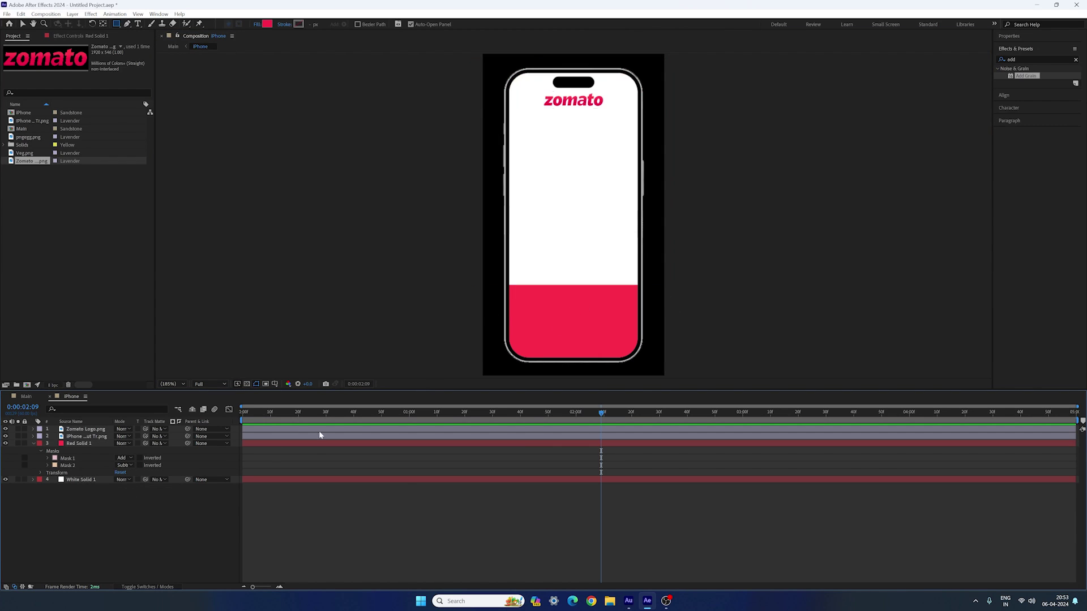
pyautogui.click(34, 445)
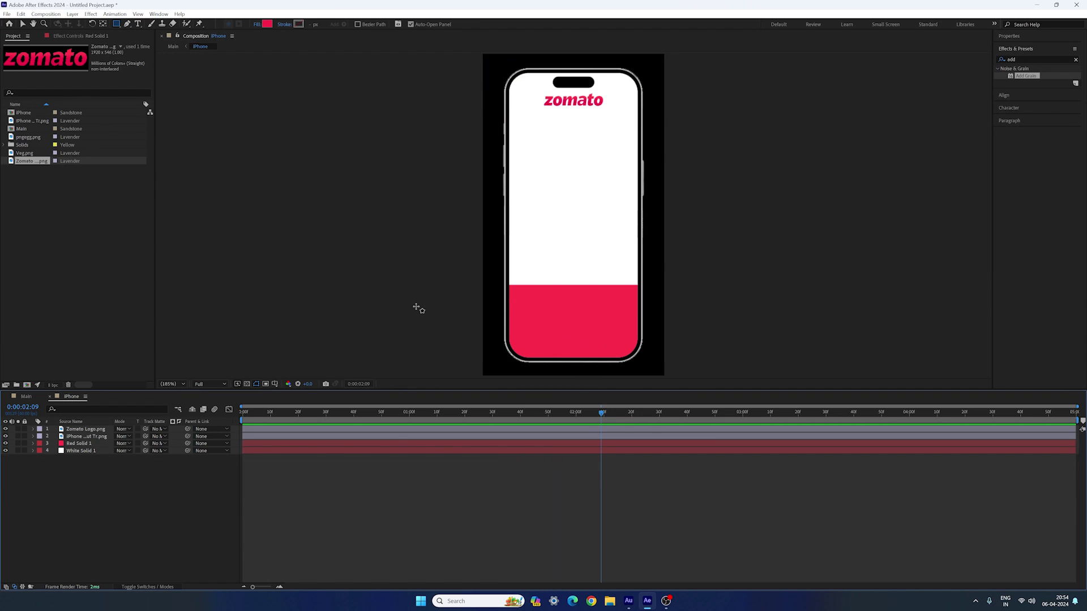
# - Add white "Order Now" text in Bebas Neue Pro Regular and center it horizontally in the red area of the phone screen
pyautogui.click(138, 24)
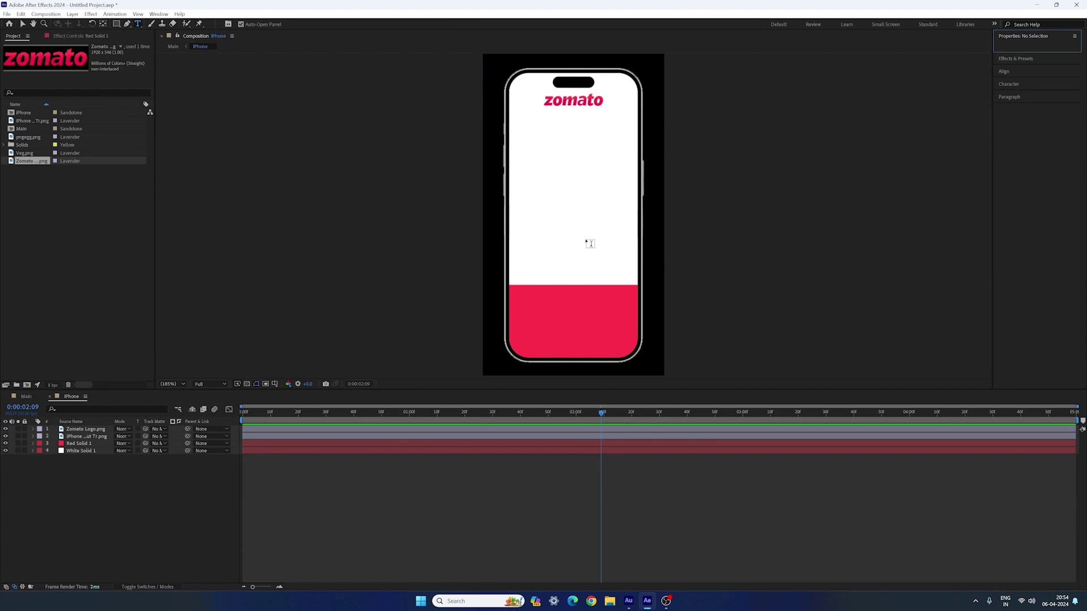
pyautogui.click(1010, 85)
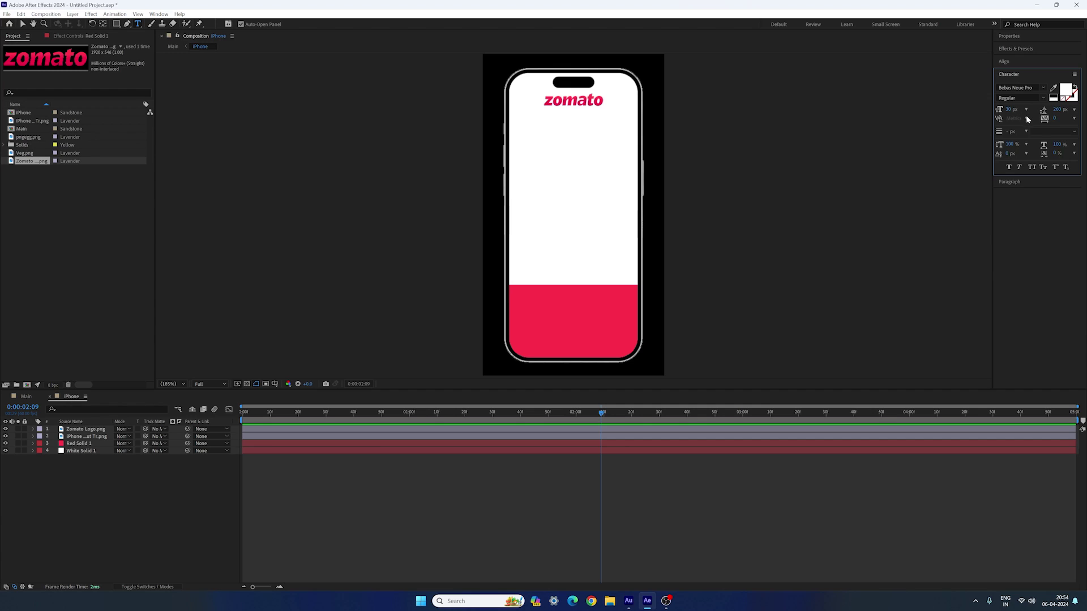
pyautogui.click(571, 340)
pyautogui.write('Order')
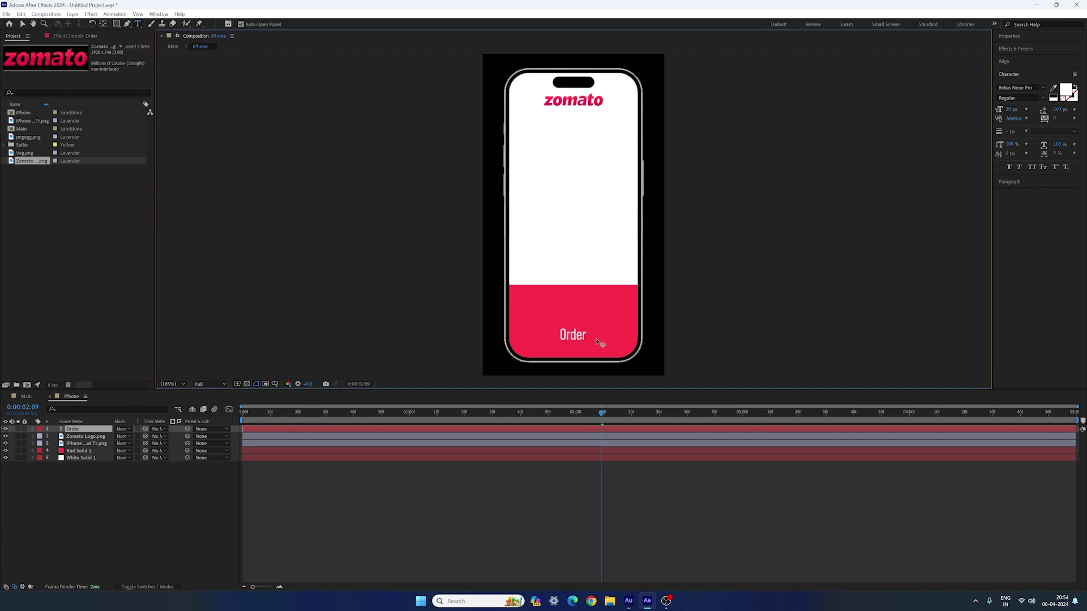
pyautogui.write(' Now')
pyautogui.click(22, 24)
pyautogui.moveTo(587, 338); pyautogui.dragTo(585, 339)
pyautogui.click(189, 504)
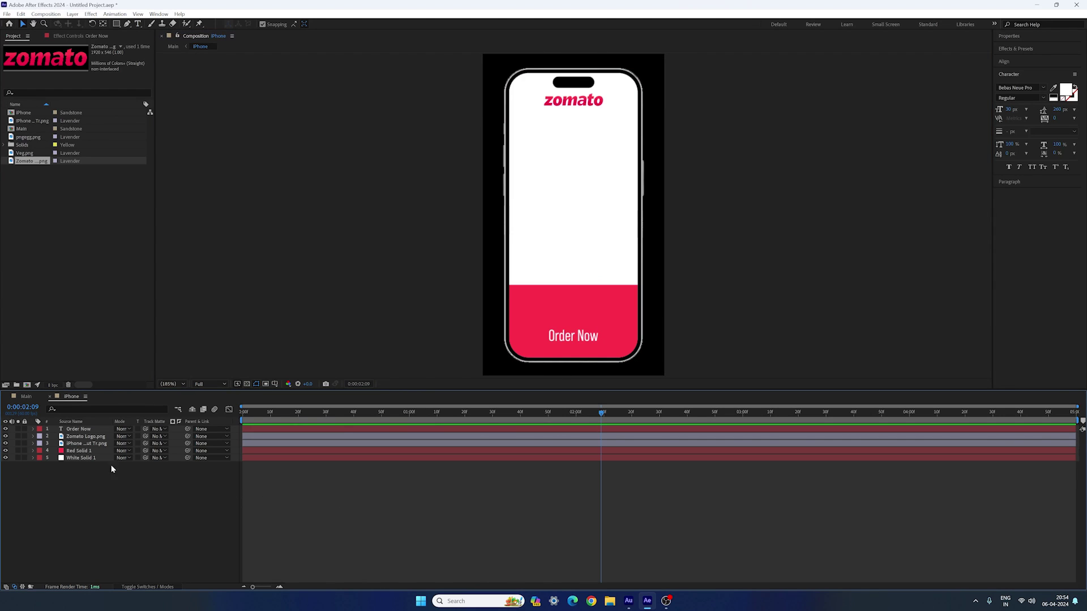
# - Return to the Main composition, move to 0:00:01:28 and apply the Drop Shadow effect to the iPhone layer
pyautogui.click(27, 397)
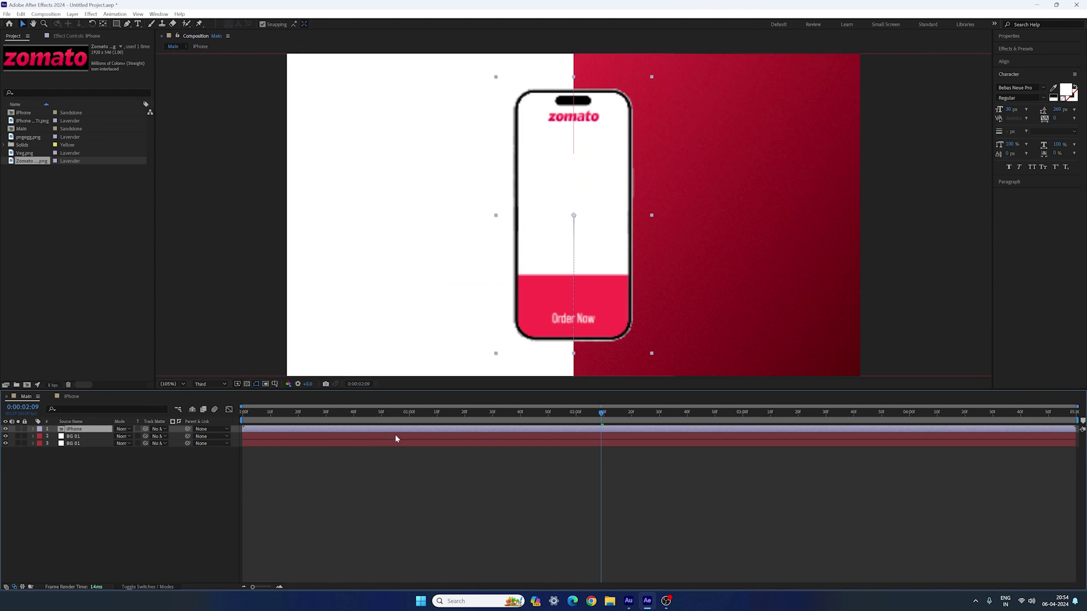
pyautogui.moveTo(551, 413); pyautogui.dragTo(488, 413)
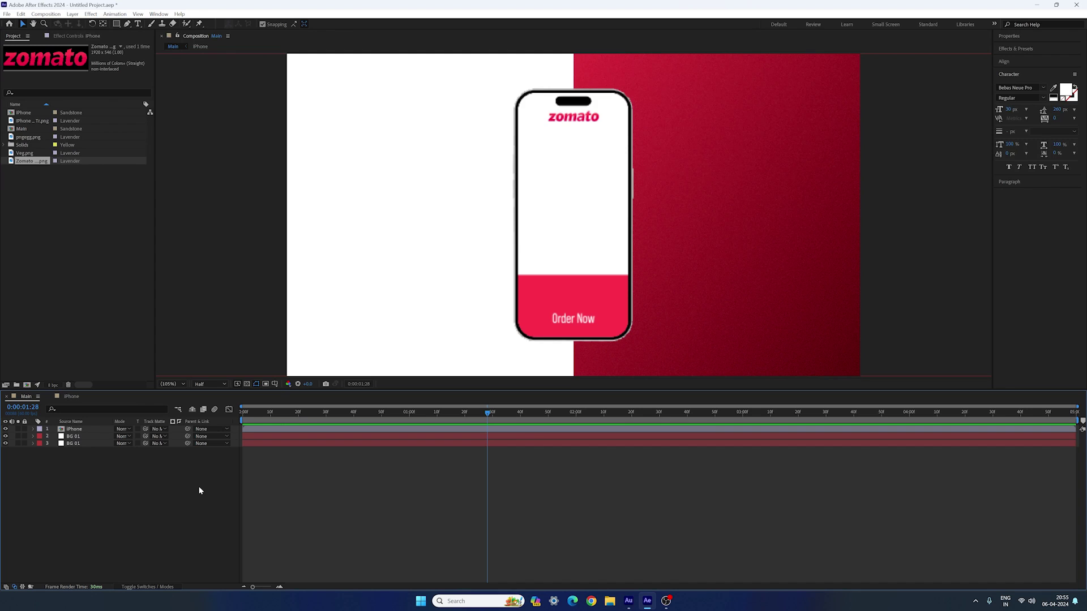
pyautogui.click(1016, 48)
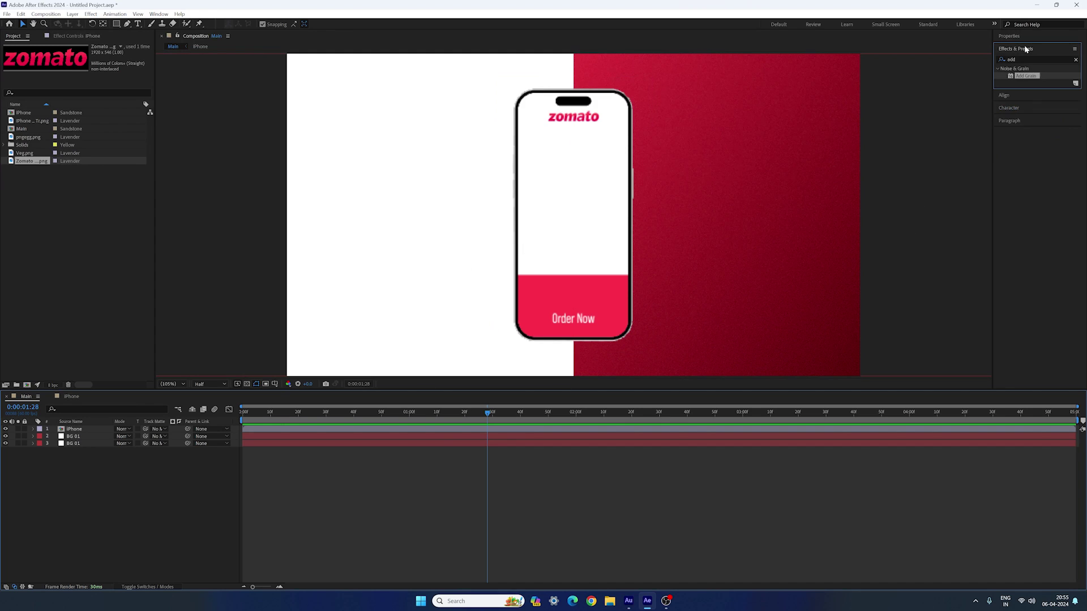
pyautogui.doubleClick(1024, 62)
pyautogui.write('drop')
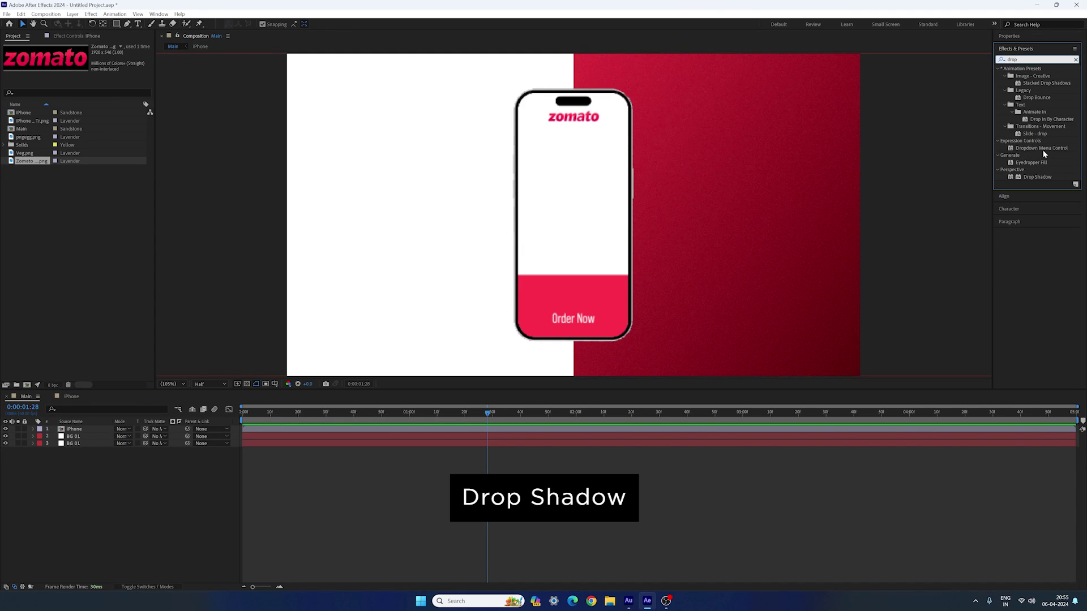
pyautogui.click(1038, 178)
pyautogui.moveTo(1040, 181); pyautogui.dragTo(593, 260)
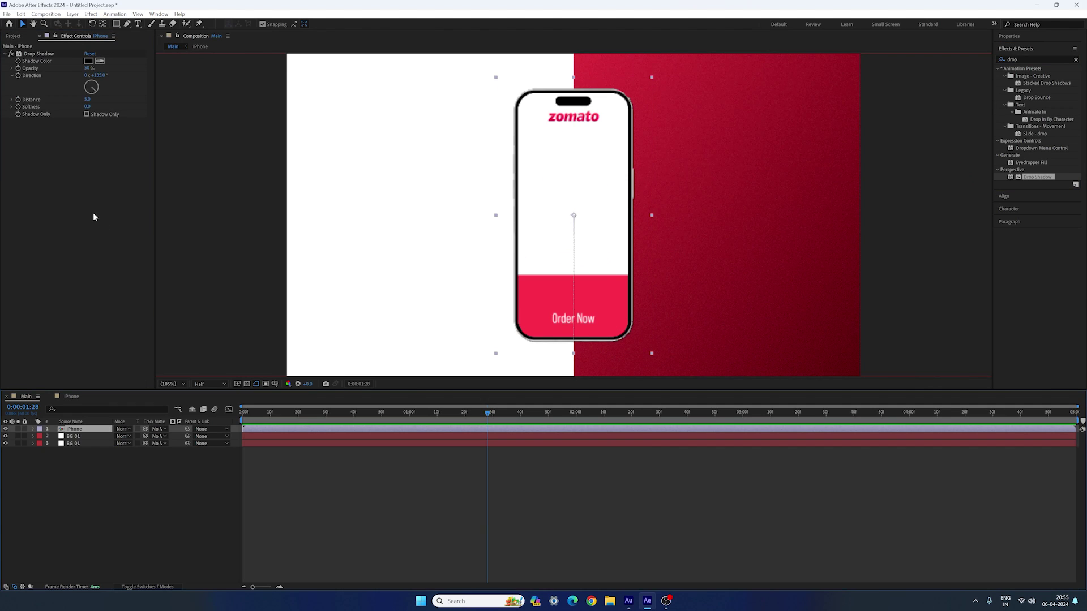
# - Set the iPhone's drop shadow to 25% opacity, softness 100 and distance 10, and deselect the layer
pyautogui.click(89, 68)
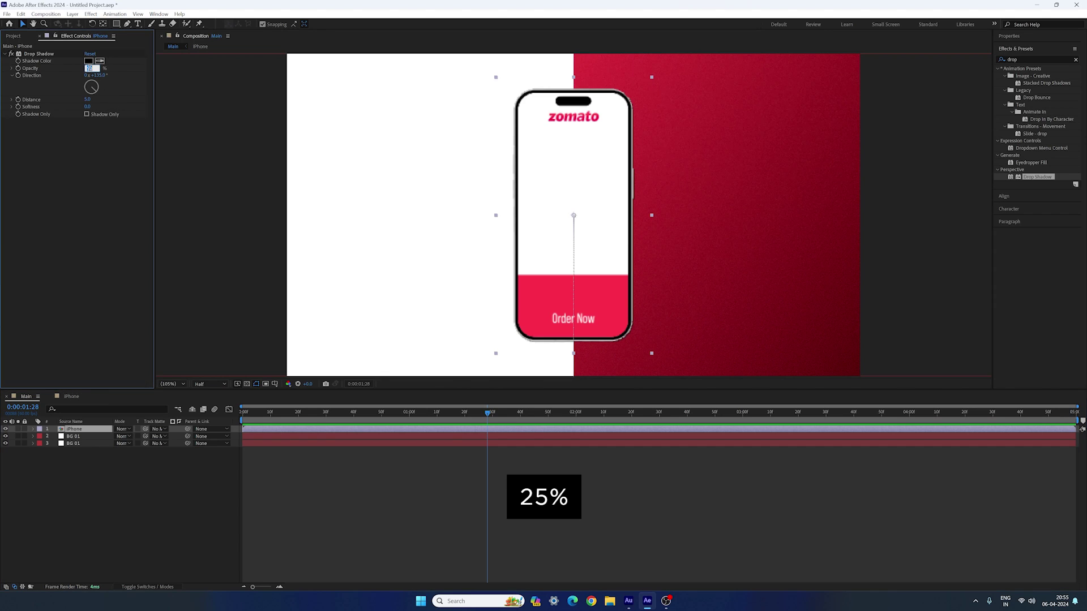
pyautogui.write('25')
pyautogui.press('Return')
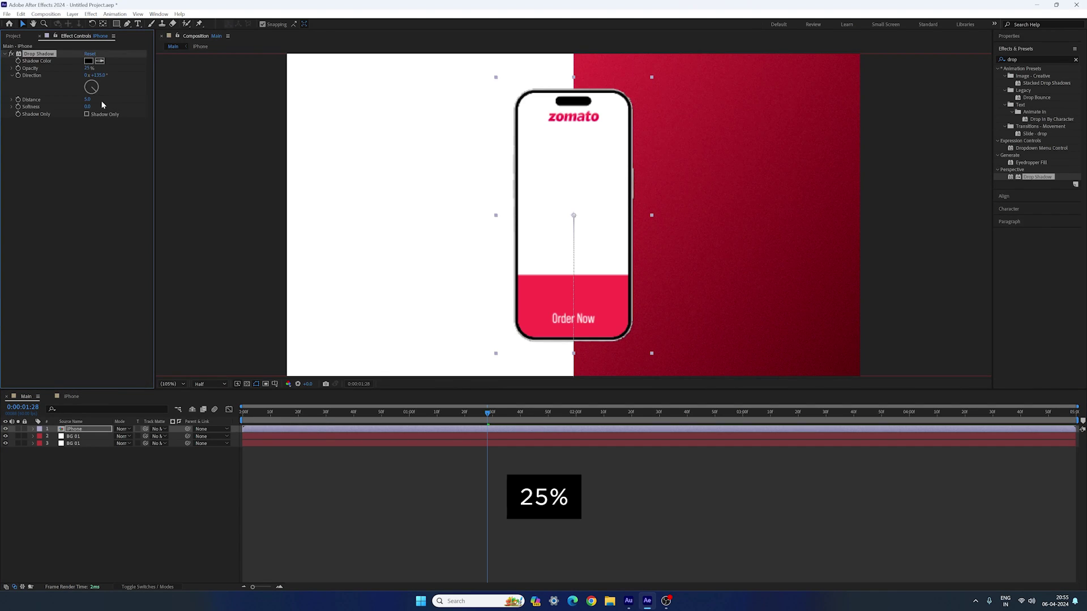
pyautogui.click(89, 107)
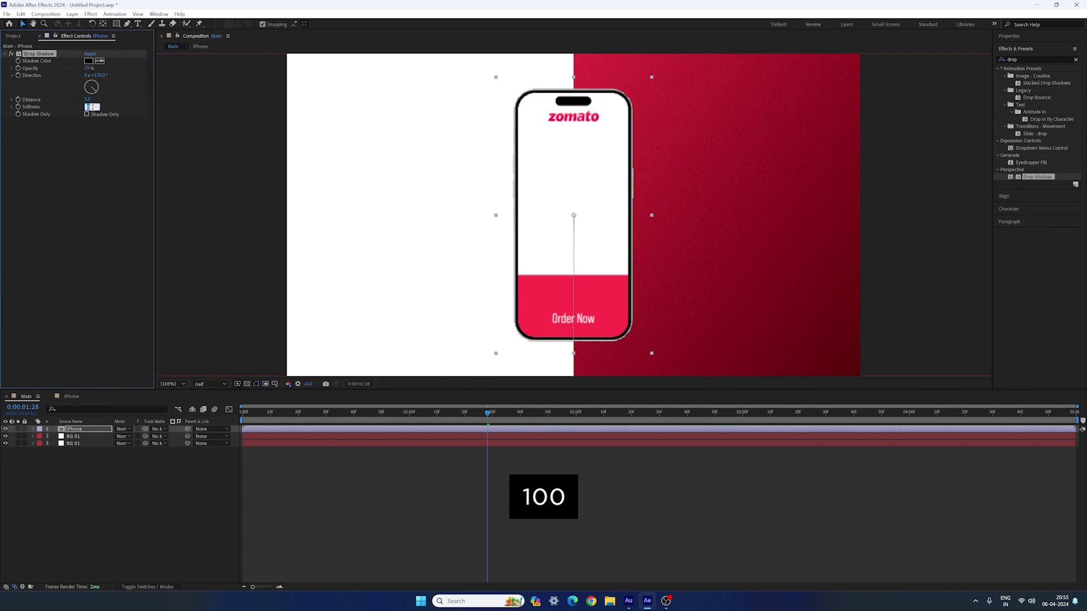
pyautogui.press('Return')
pyautogui.click(88, 99)
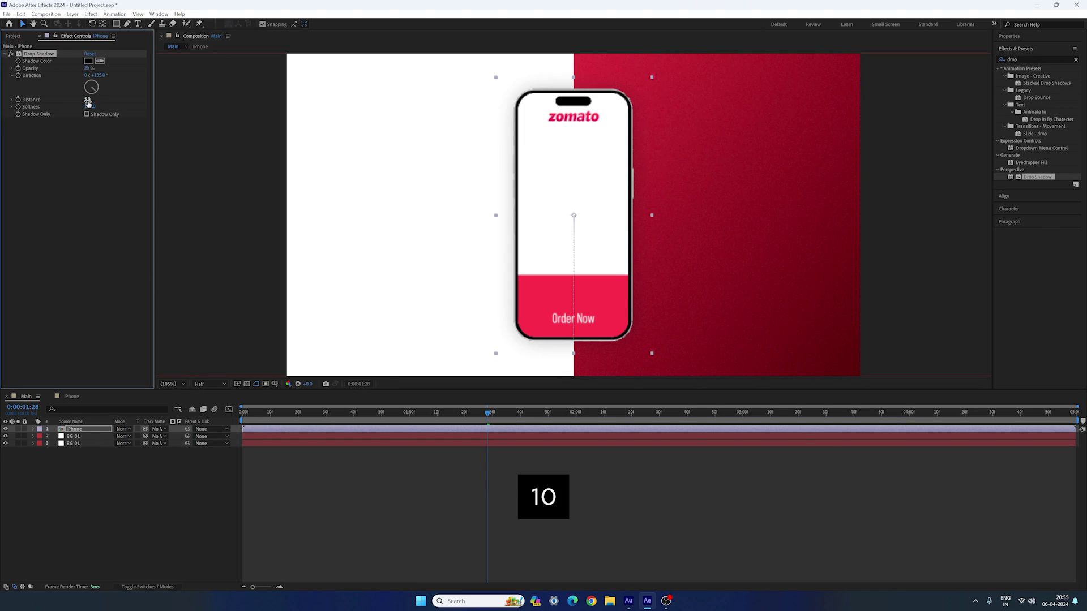
pyautogui.write('10')
pyautogui.press('Return')
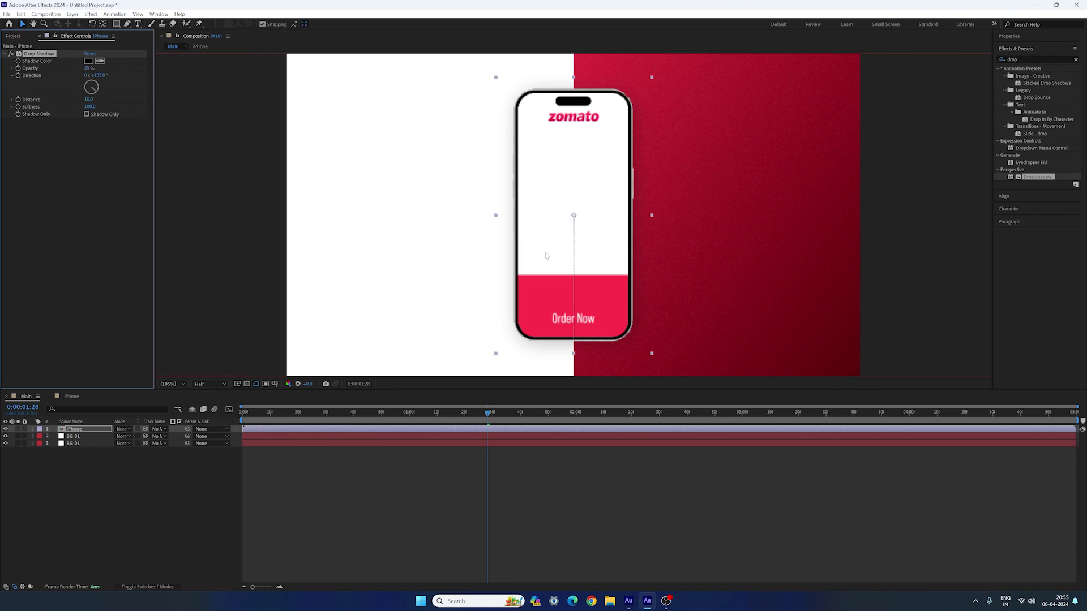
pyautogui.press('F2')
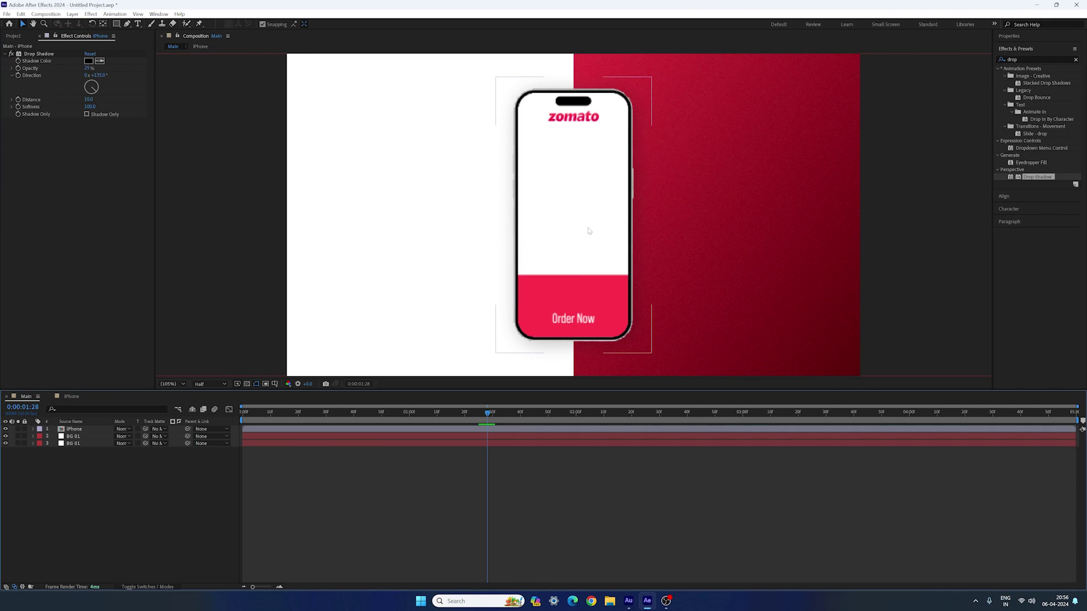
# - Place the burger image pngegg.png above the iPhone layer in Main and pre-compose it as "Burgger" with all attributes moved into the new composition
pyautogui.click(14, 36)
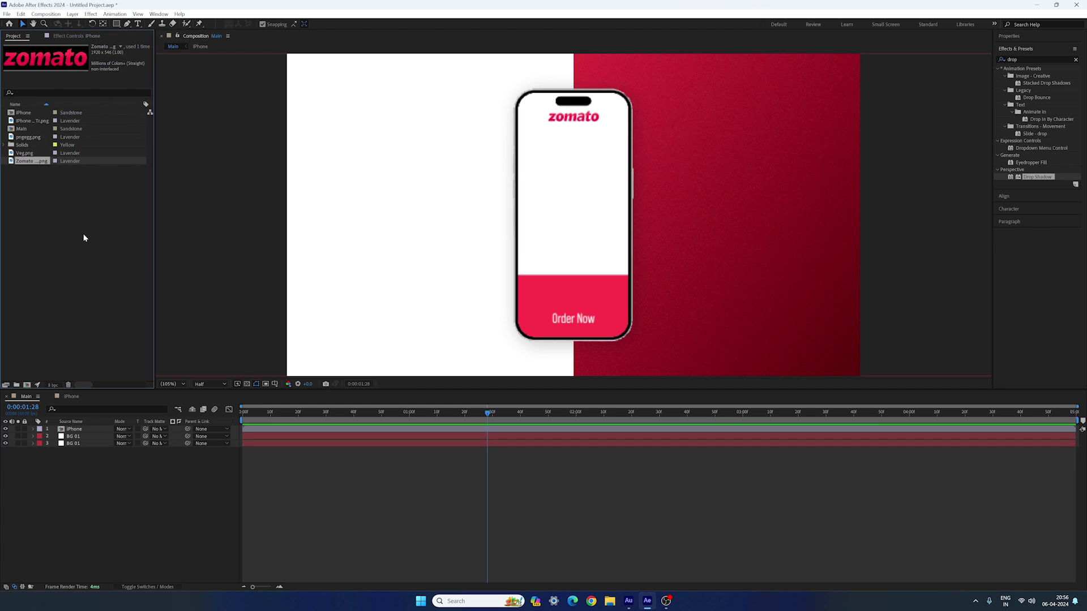
pyautogui.moveTo(30, 138); pyautogui.dragTo(90, 428)
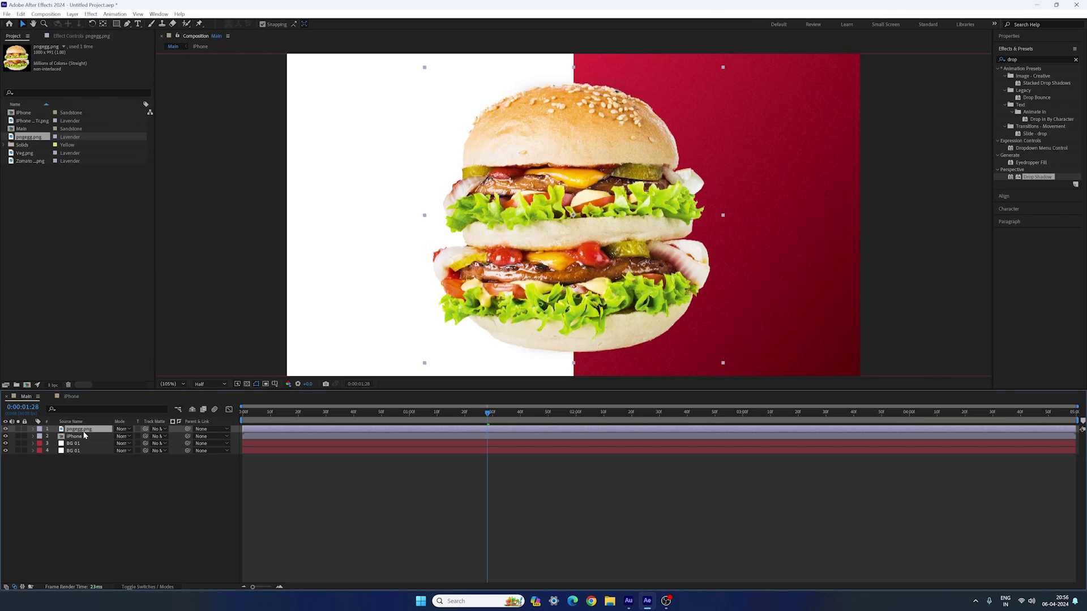
pyautogui.rightClick(85, 434)
pyautogui.click(121, 372)
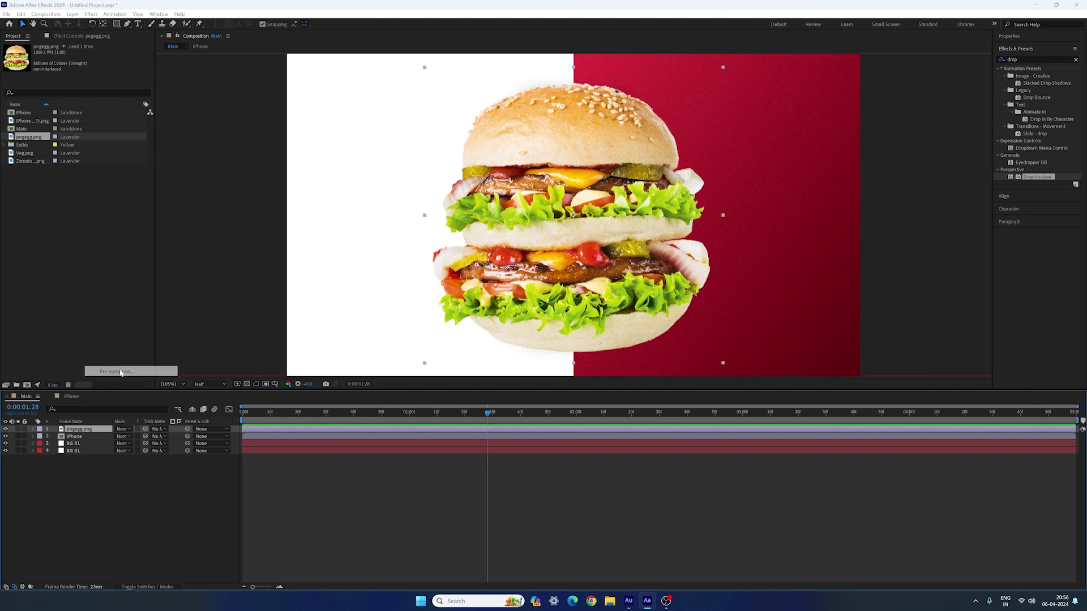
pyautogui.click(351, 238)
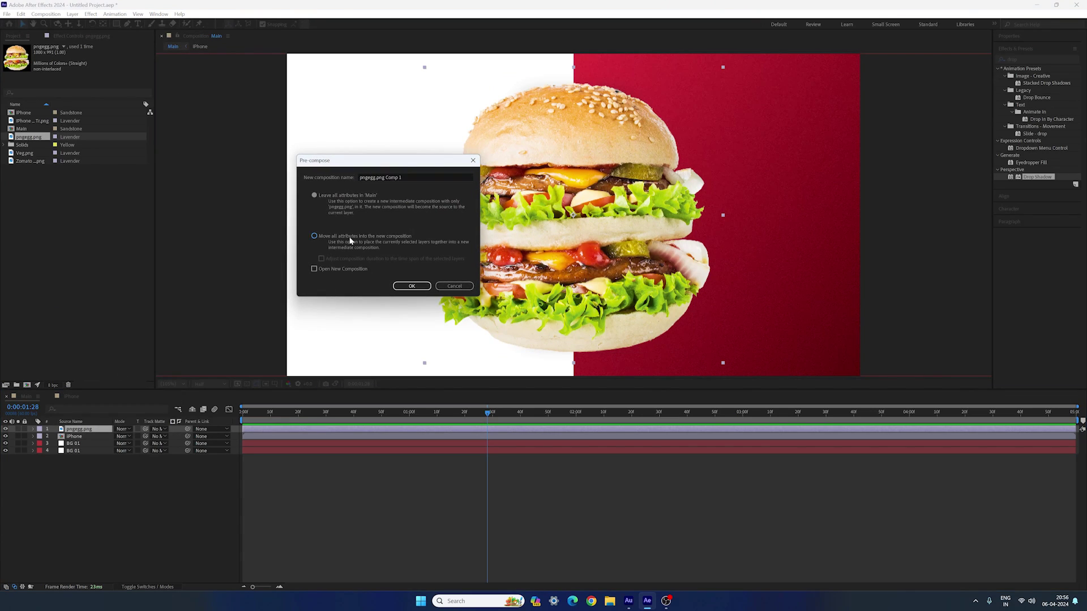
pyautogui.click(430, 178)
pyautogui.write('Burgg')
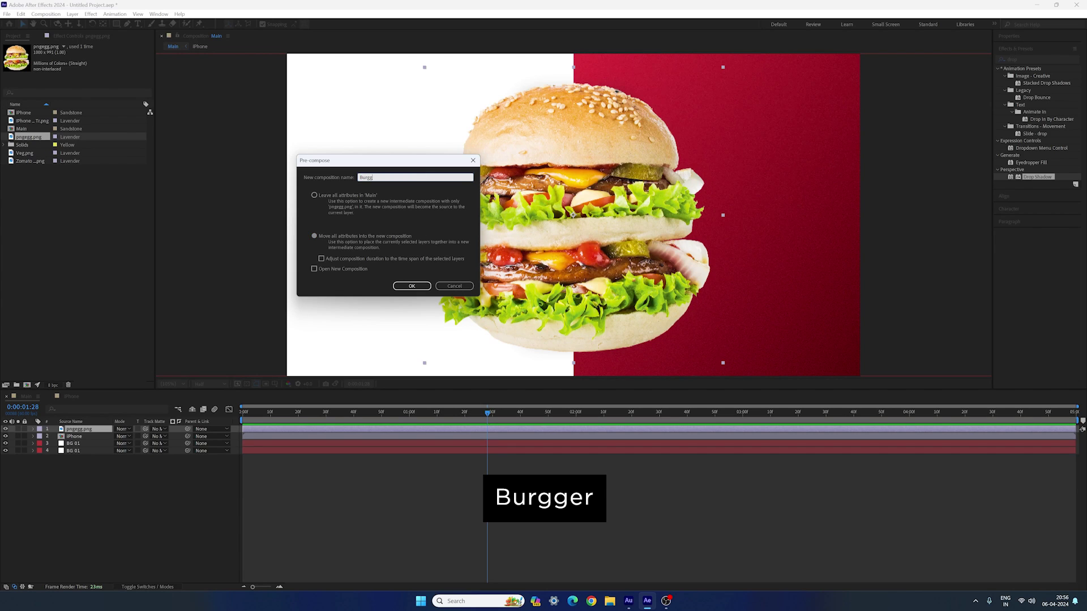
pyautogui.write('er')
pyautogui.click(411, 286)
# - Scale the Burgger layer down to 35% so the burger fits within the phone screen, and deselect it
pyautogui.press('s')
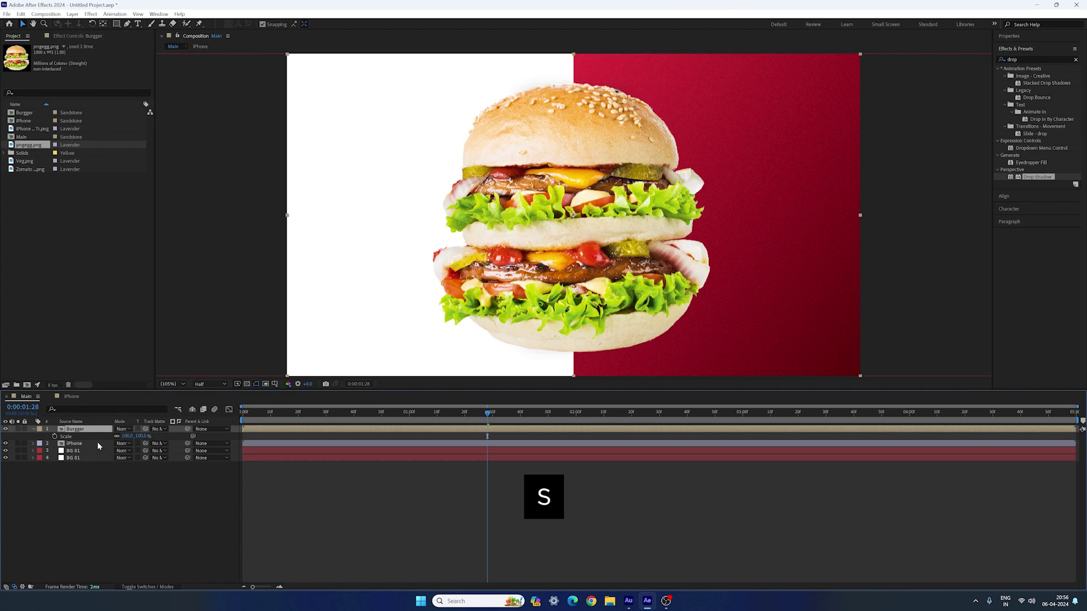
pyautogui.moveTo(140, 437); pyautogui.dragTo(117, 440)
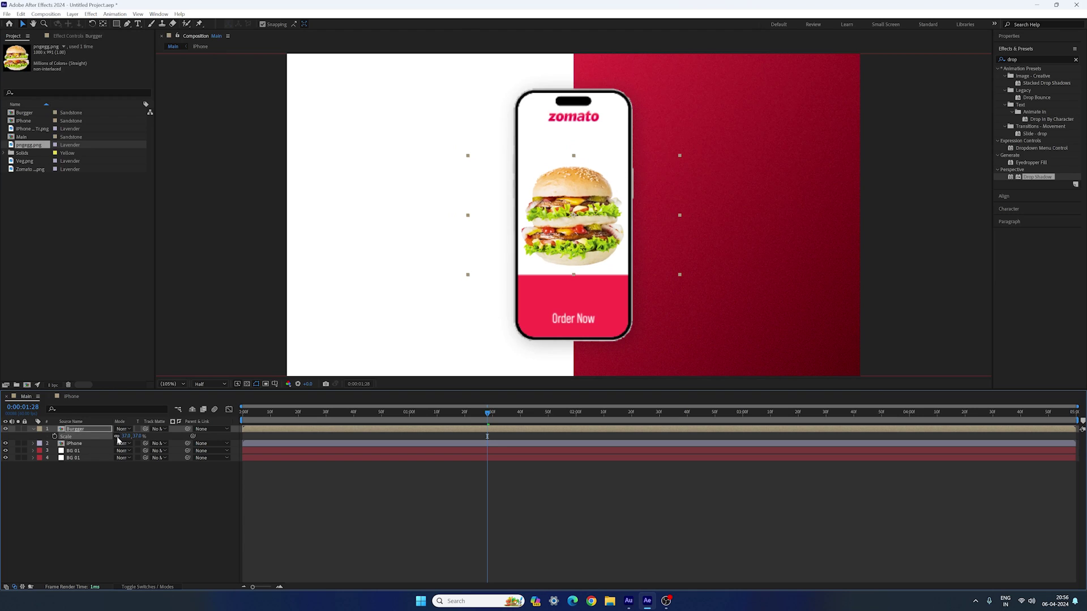
pyautogui.click(138, 436)
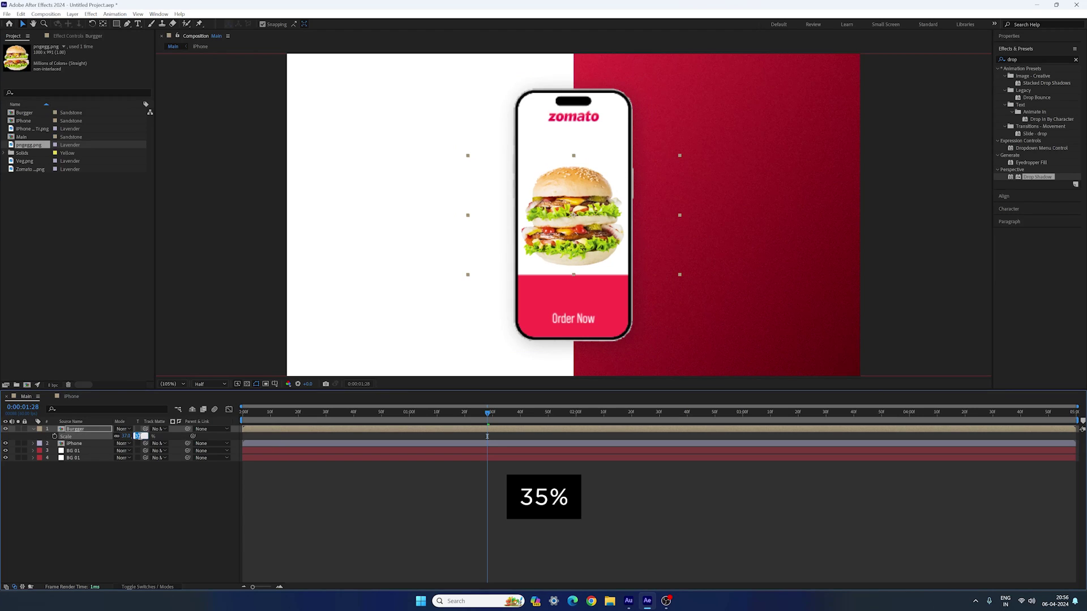
pyautogui.write('35')
pyautogui.press('Return')
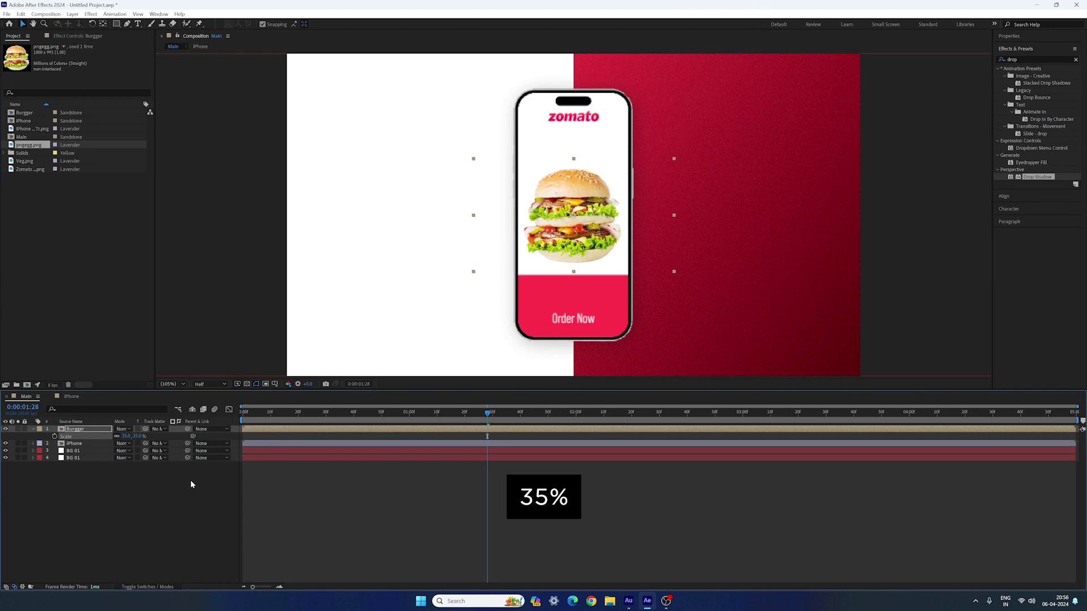
pyautogui.click(151, 525)
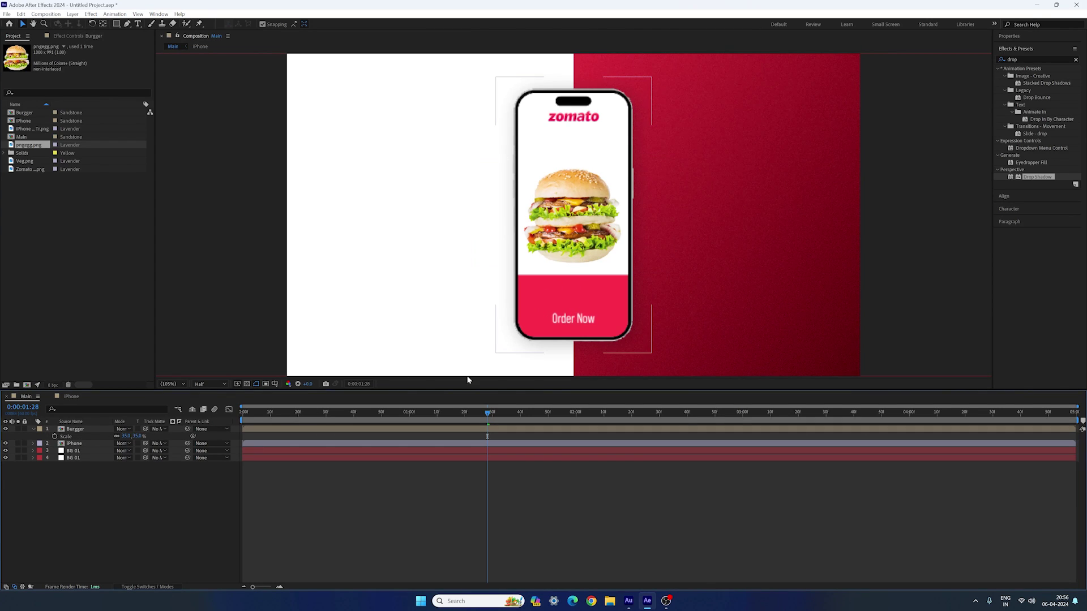
# - Parent the Burgger layer to the iPhone layer and scrub the timeline to check how they move together
pyautogui.click(66, 430)
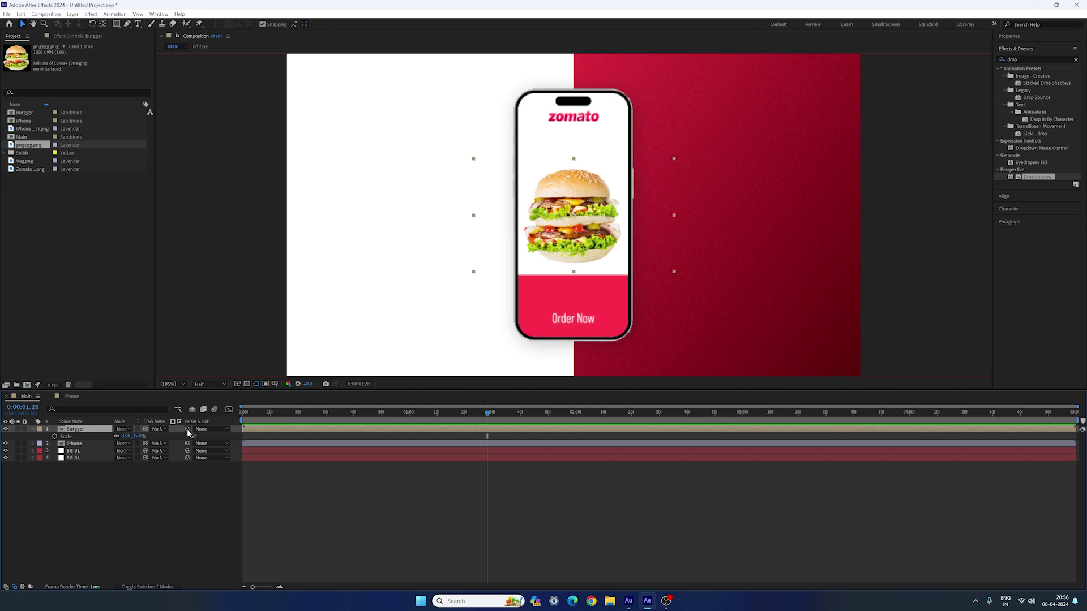
pyautogui.moveTo(188, 431); pyautogui.dragTo(78, 448)
pyautogui.moveTo(458, 420); pyautogui.dragTo(356, 420)
pyautogui.press('k')
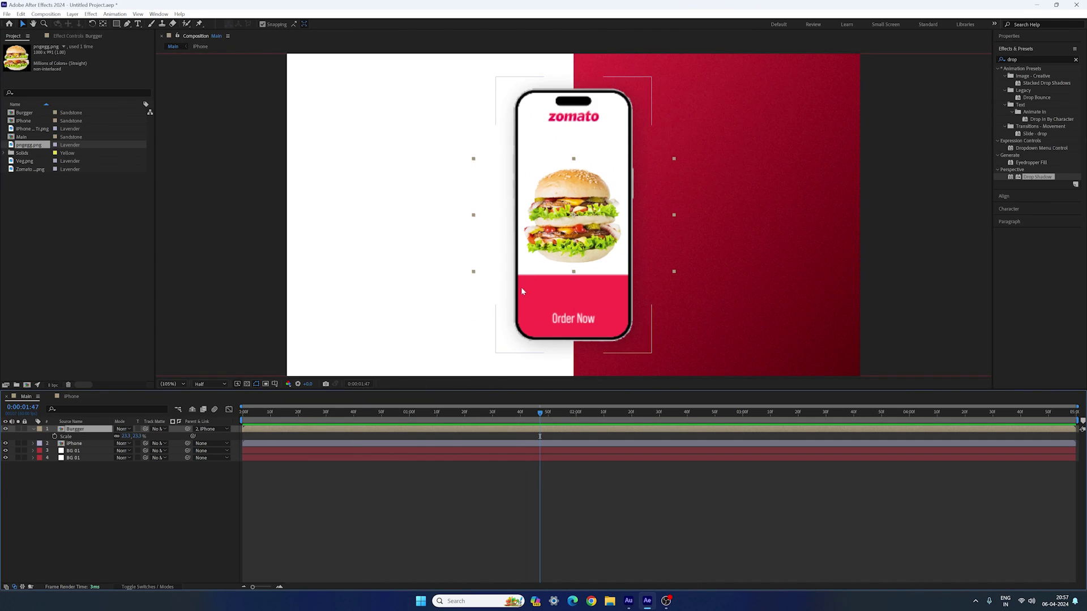
# - Copy the Drop Shadow effect from the iPhone layer to the Burgger layer, then collapse and deselect the layer
pyautogui.click(96, 444)
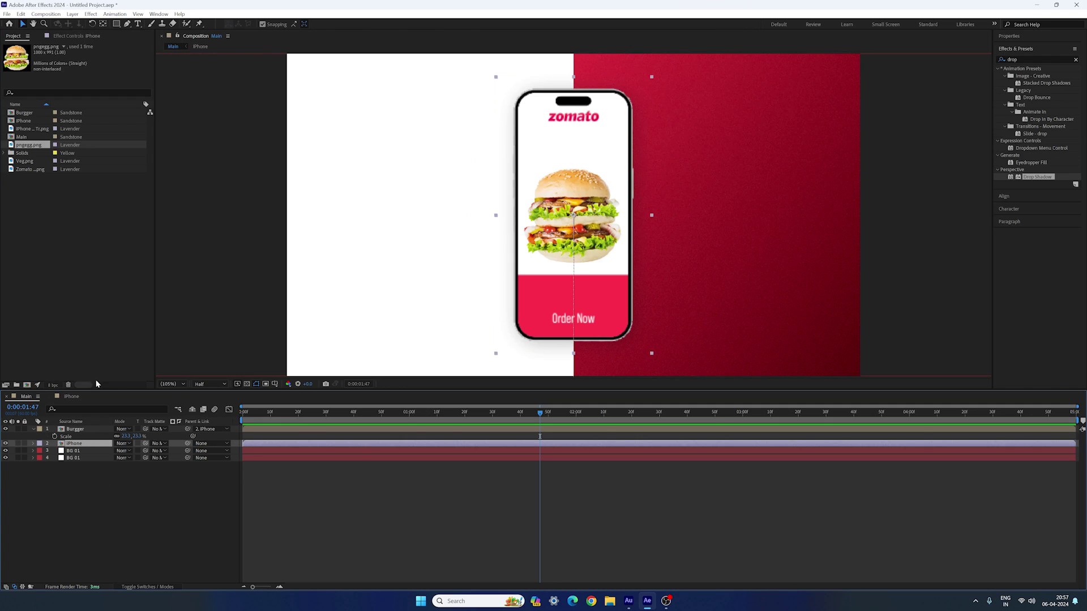
pyautogui.click(67, 37)
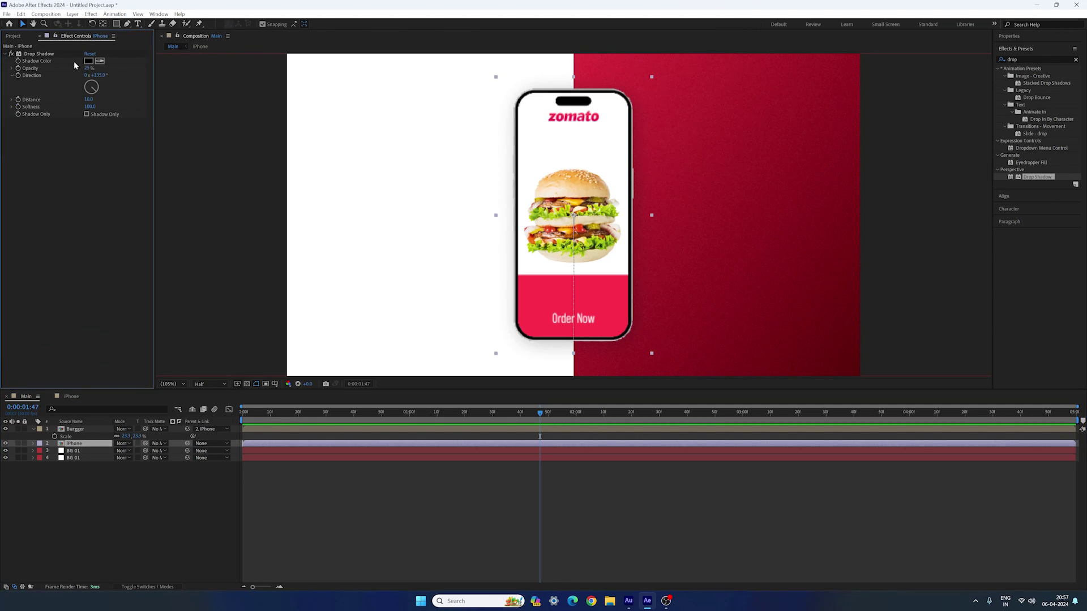
pyautogui.click(39, 54)
pyautogui.hotkey('ctrl', 'c')
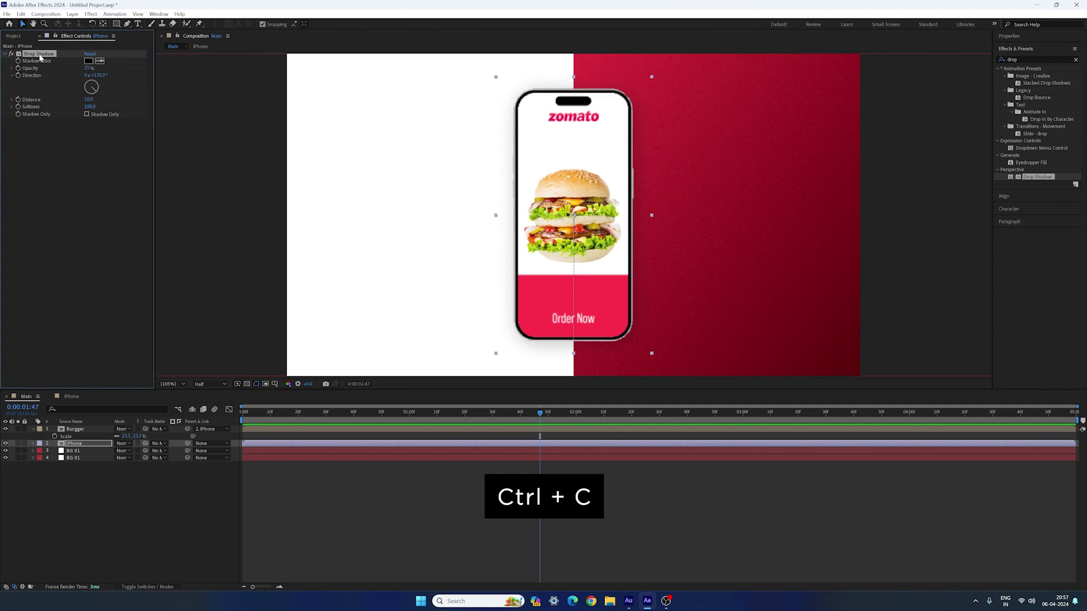
pyautogui.click(85, 429)
pyautogui.hotkey('ctrl', 'v')
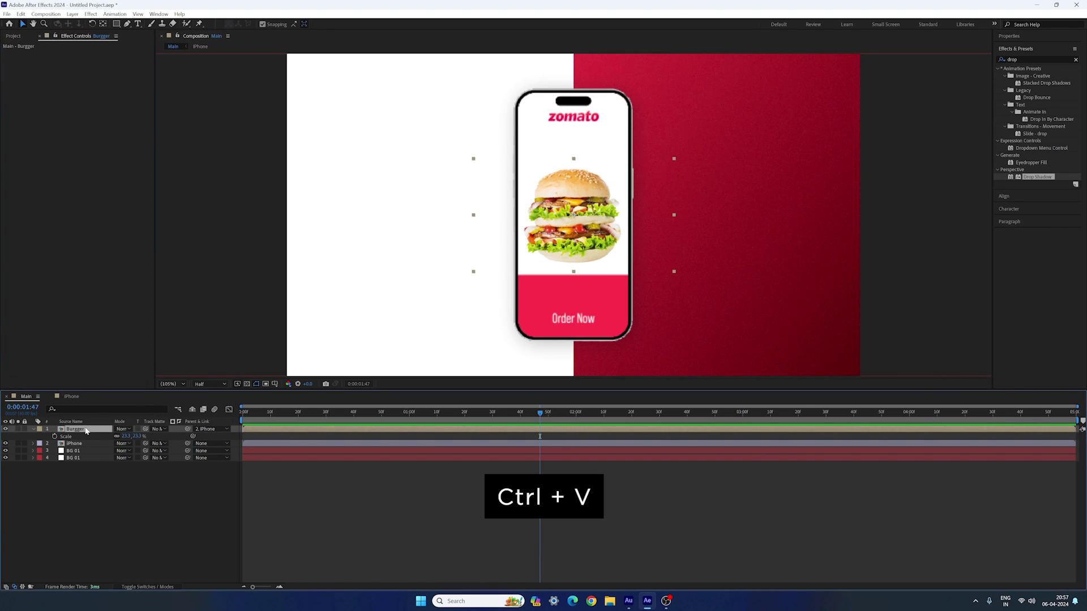
pyautogui.moveTo(449, 421); pyautogui.dragTo(498, 422)
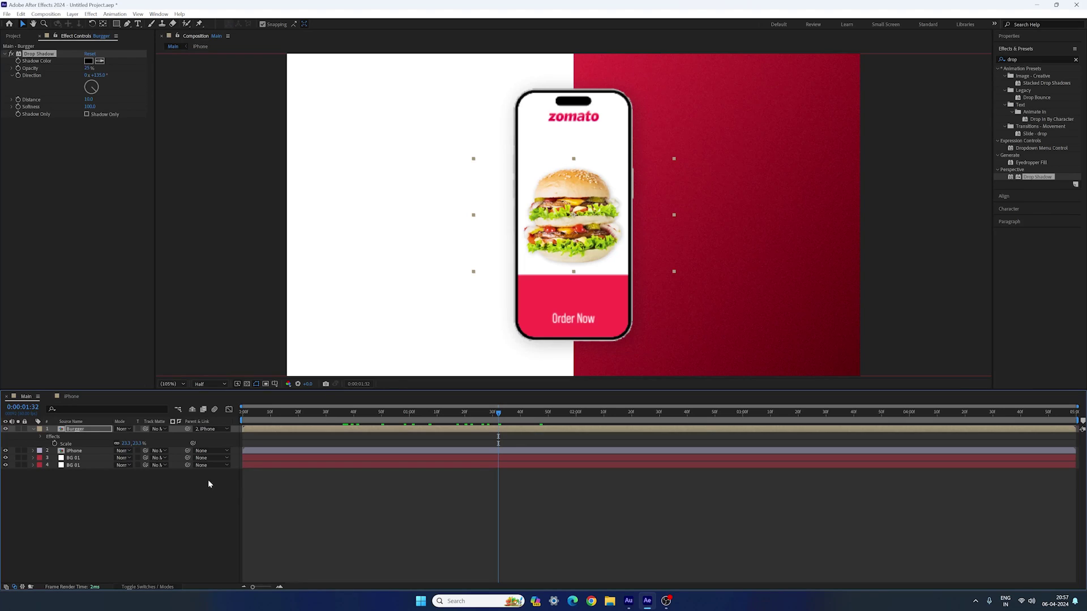
pyautogui.click(33, 429)
pyautogui.click(107, 501)
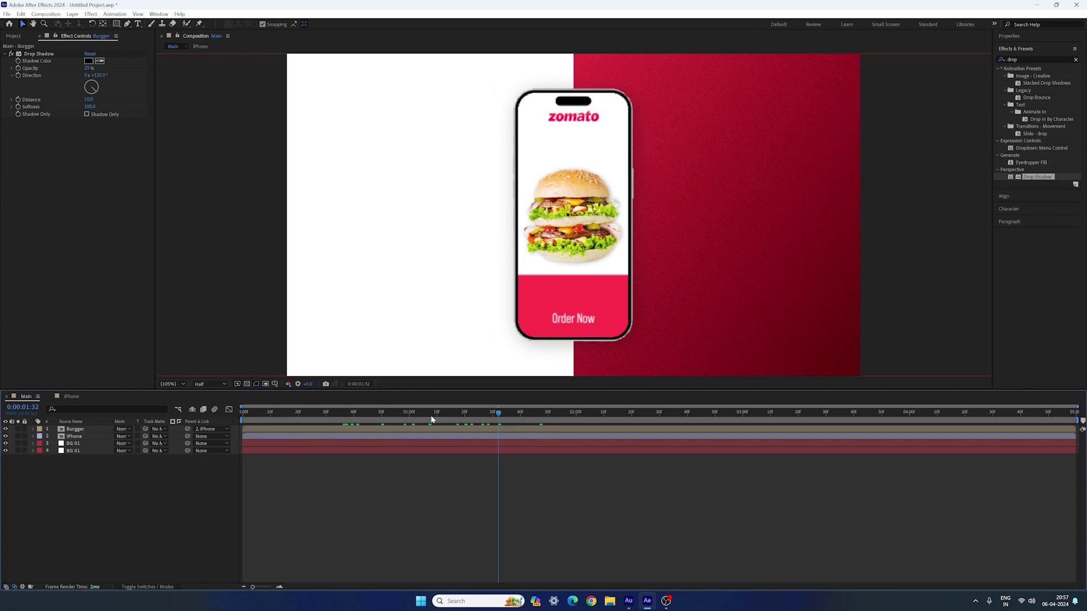
# - Add a scale keyframe to the Burgger layer at 0:00:00:30, keeping its current size
pyautogui.moveTo(356, 413); pyautogui.dragTo(325, 415)
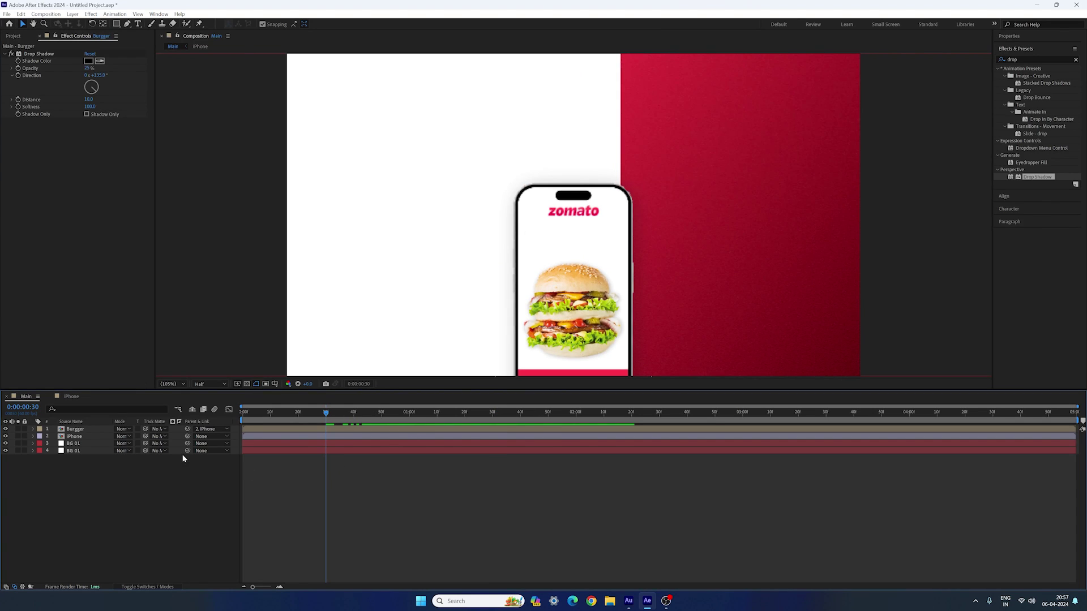
pyautogui.click(82, 432)
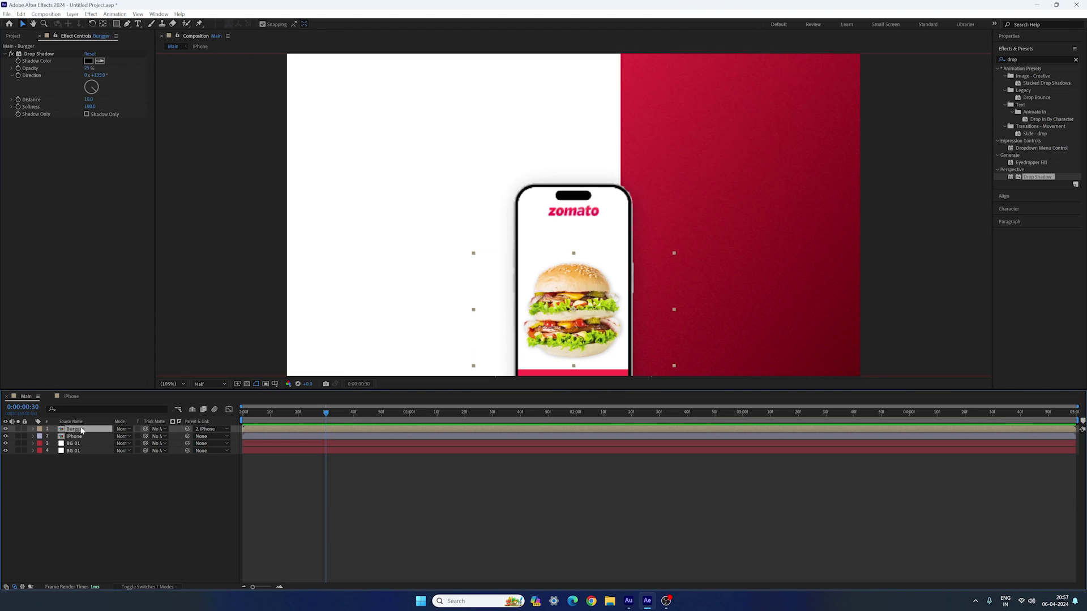
pyautogui.press('s')
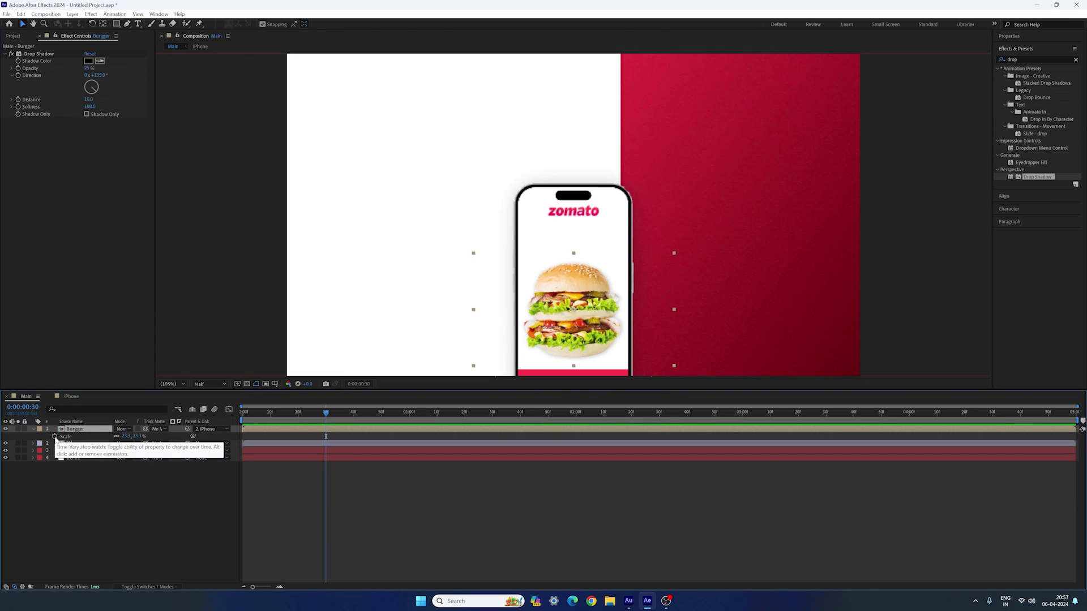
pyautogui.click(55, 436)
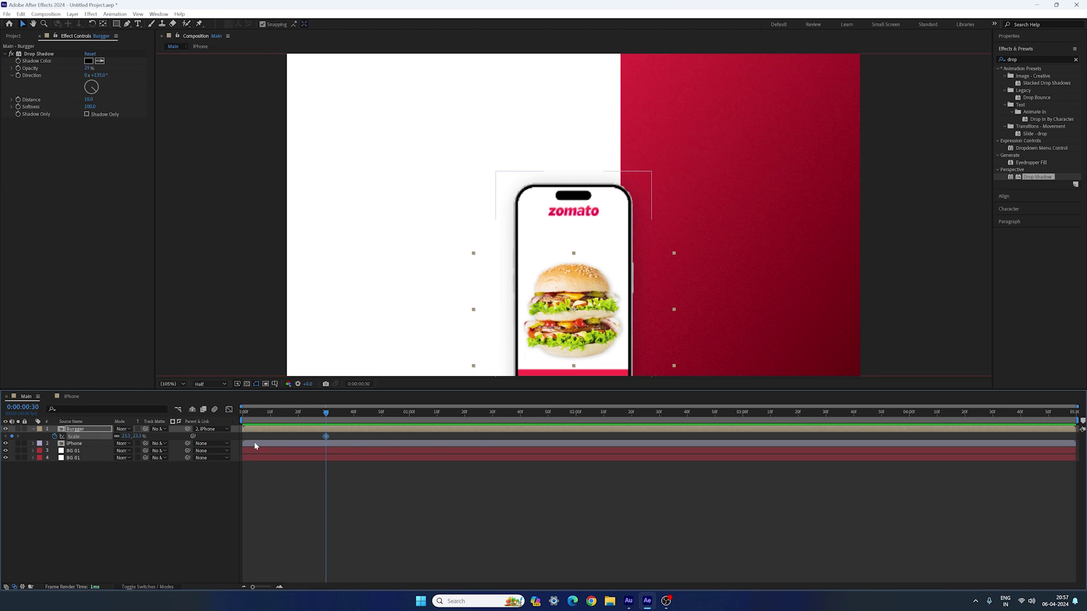
# - Set the Burgger layer's scale to 50% at 0:00:02:00
pyautogui.moveTo(426, 419); pyautogui.dragTo(576, 419)
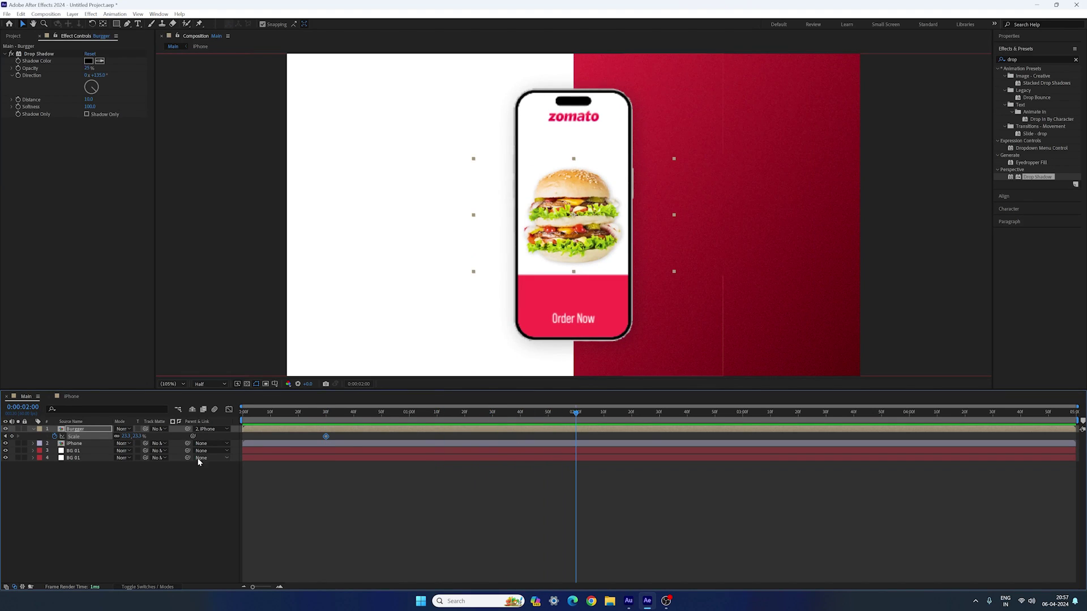
pyautogui.click(138, 437)
pyautogui.write('5')
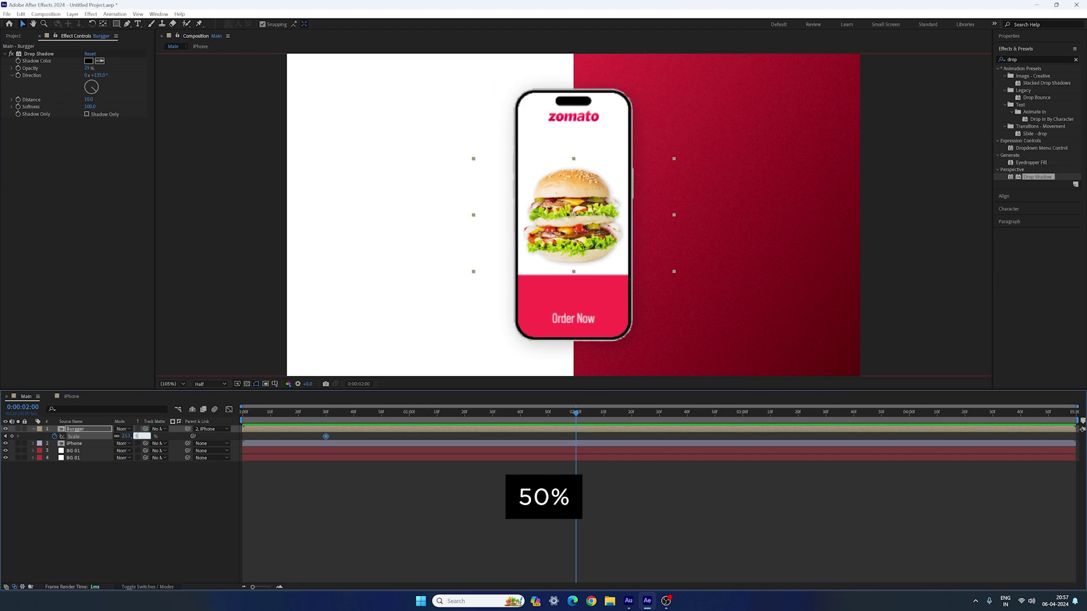
pyautogui.write('0')
pyautogui.press('Return')
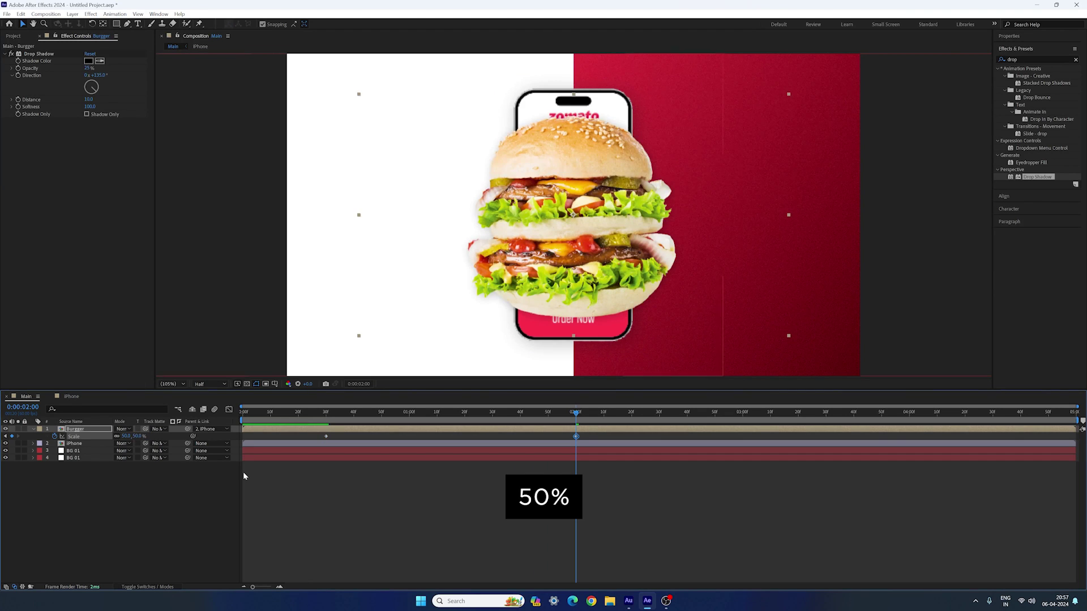
# - Set the Burgger layer's scale to 45% at 0:00:03:00
pyautogui.moveTo(616, 417); pyautogui.dragTo(744, 417)
pyautogui.click(139, 437)
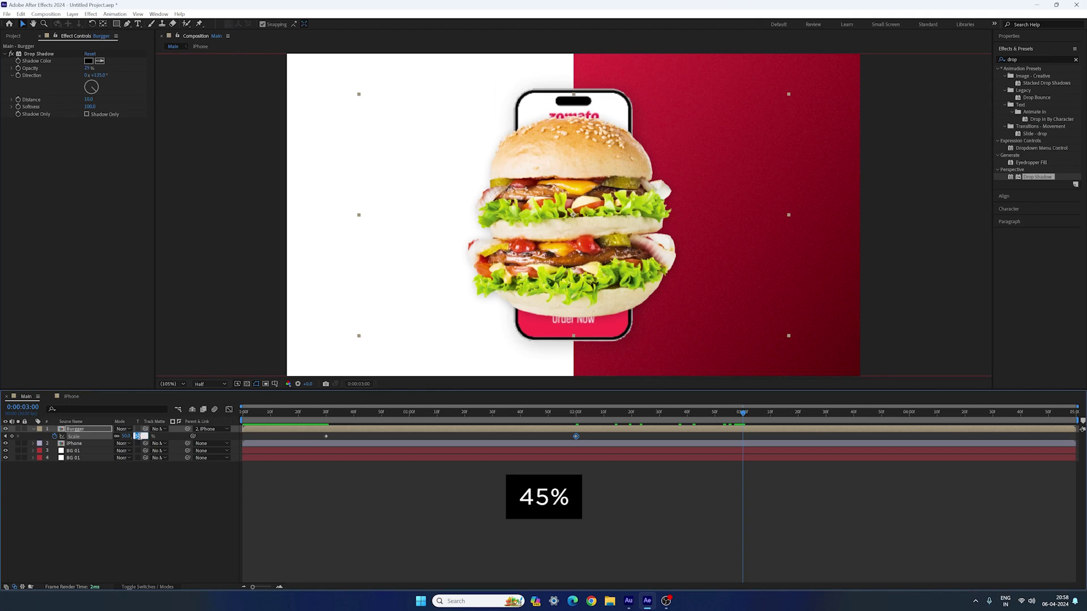
pyautogui.write('45')
pyautogui.press('Return')
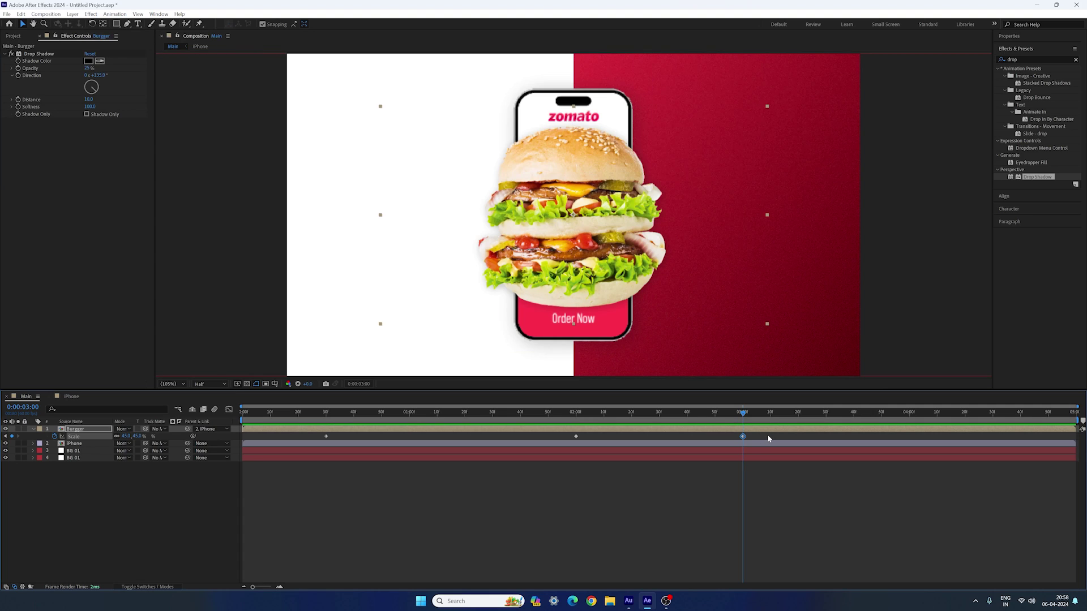
# - Apply Easy Ease to all three Burgger scale keyframes and show their speed graph
pyautogui.moveTo(769, 433); pyautogui.dragTo(318, 460)
pyautogui.press('F9')
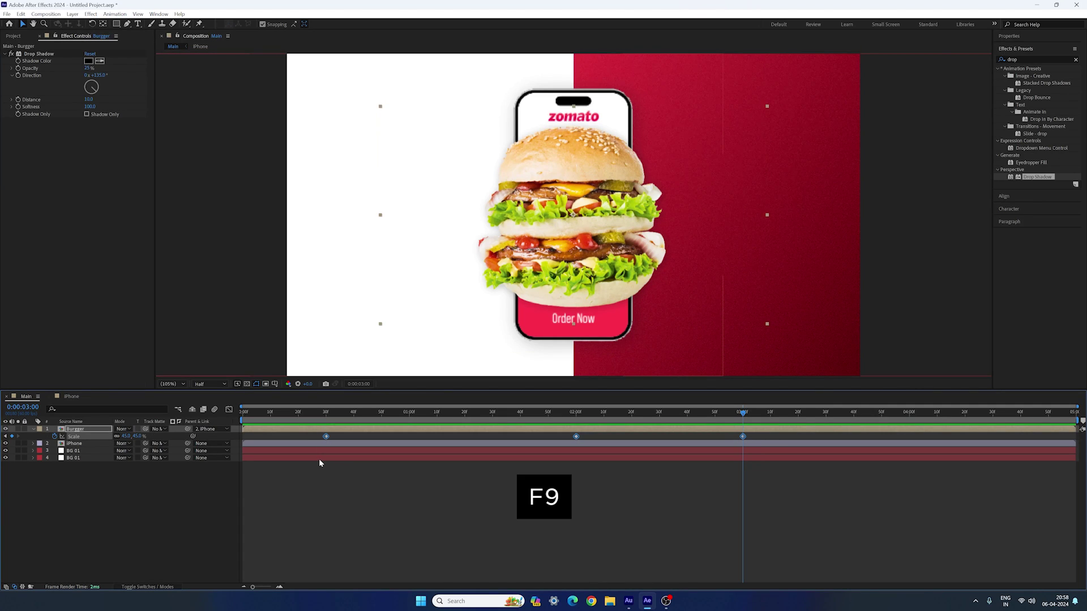
pyautogui.click(228, 410)
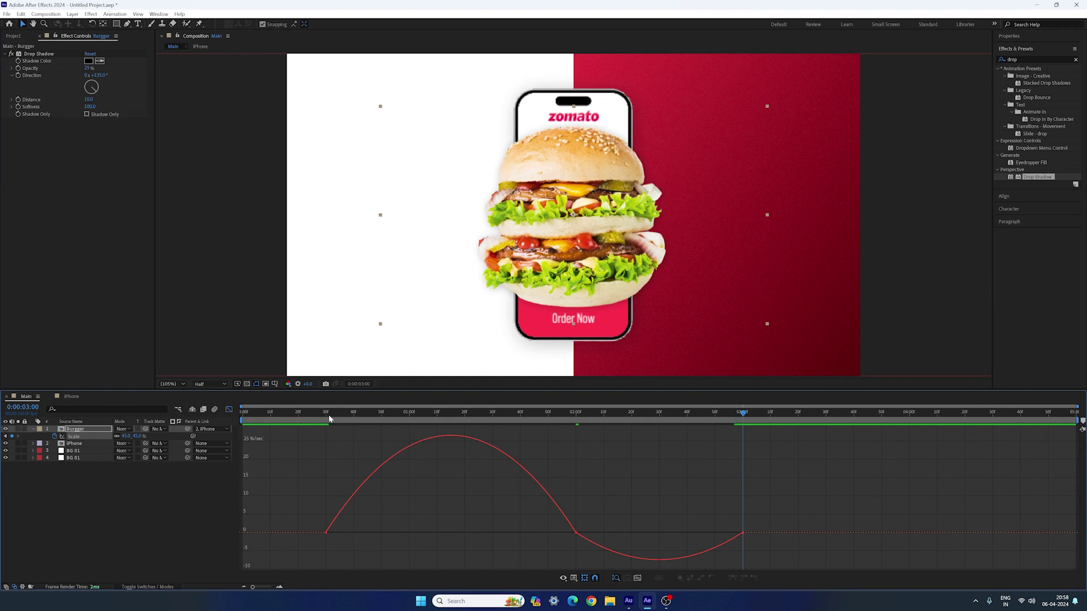
# - Reshape the first section of the Burgger scale speed graph into a sharp peak at 0:00:01:00
pyautogui.click(389, 415)
pyautogui.moveTo(390, 428); pyautogui.dragTo(410, 429)
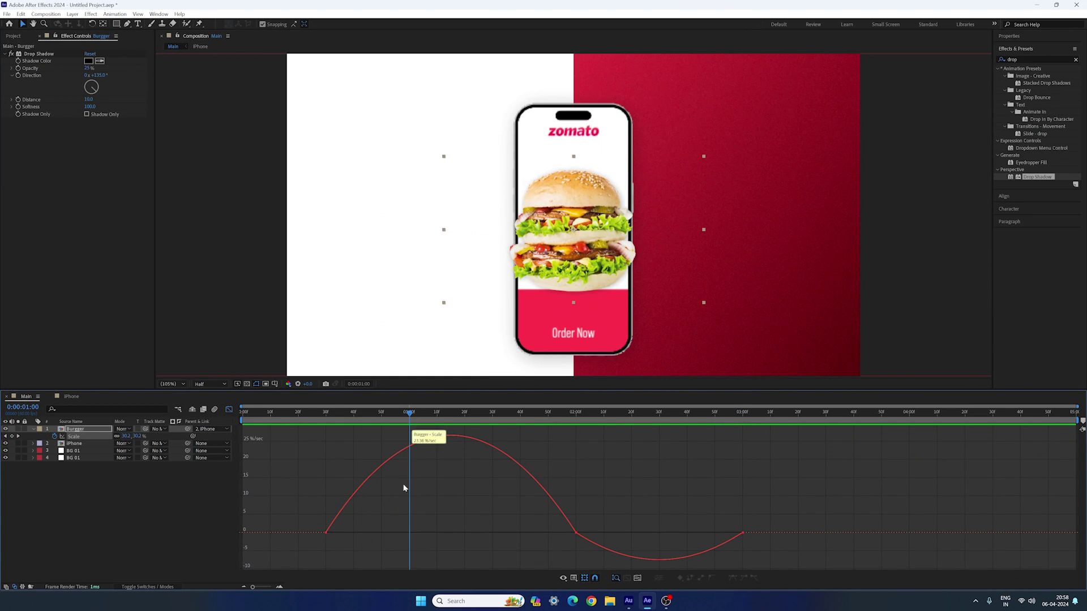
pyautogui.click(326, 533)
pyautogui.moveTo(367, 534); pyautogui.dragTo(390, 535)
pyautogui.moveTo(534, 532); pyautogui.dragTo(399, 553)
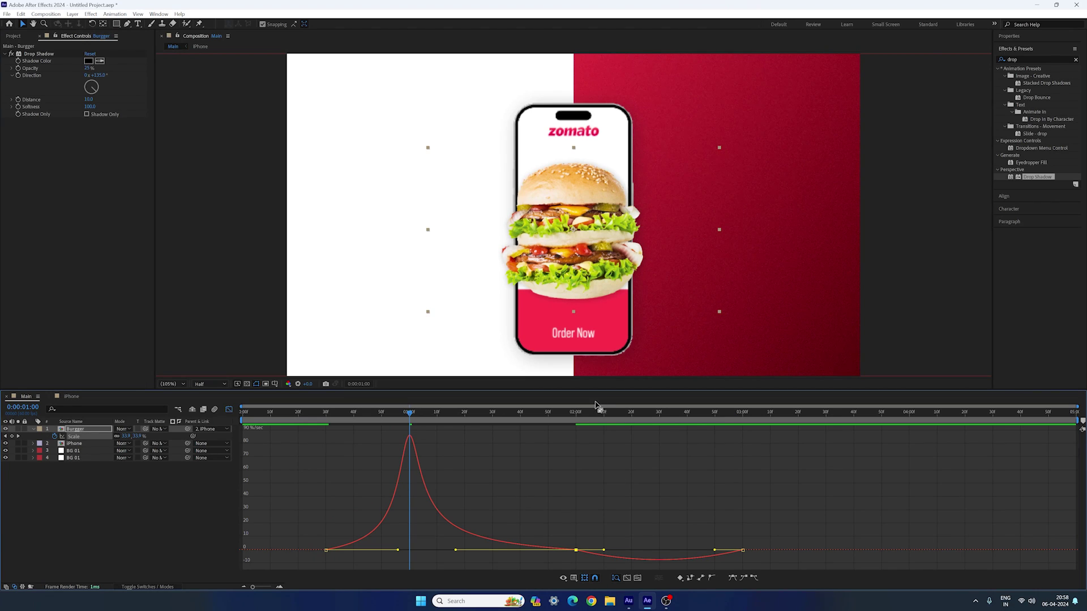
# - Reshape the second section of the Burgger speed graph into a sharp dip at 0:00:02:20, then close the graph and preview from the start
pyautogui.moveTo(576, 413); pyautogui.dragTo(632, 428)
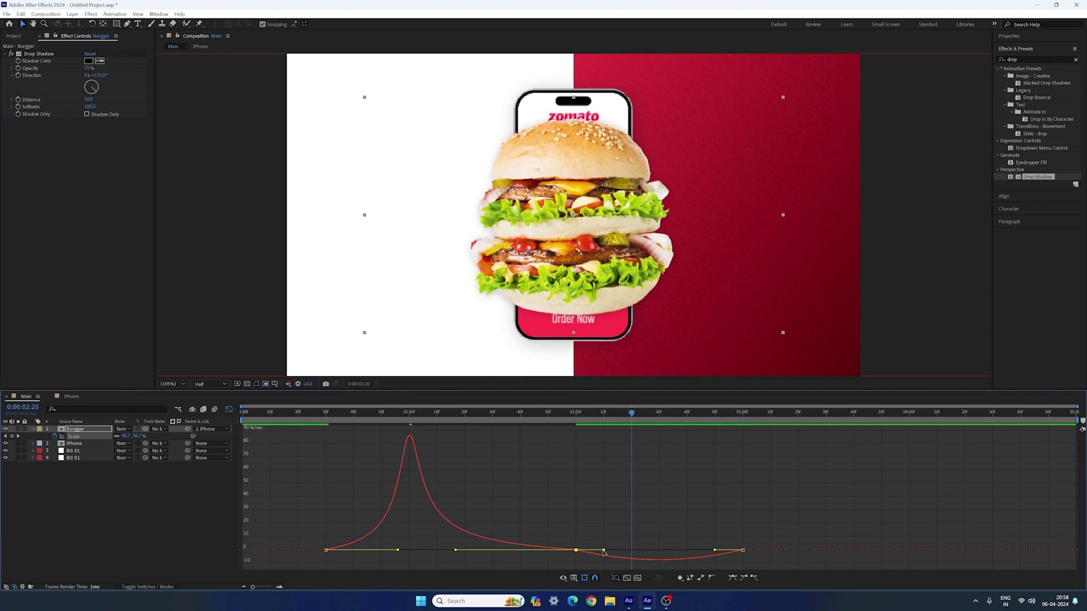
pyautogui.moveTo(603, 553); pyautogui.dragTo(658, 538)
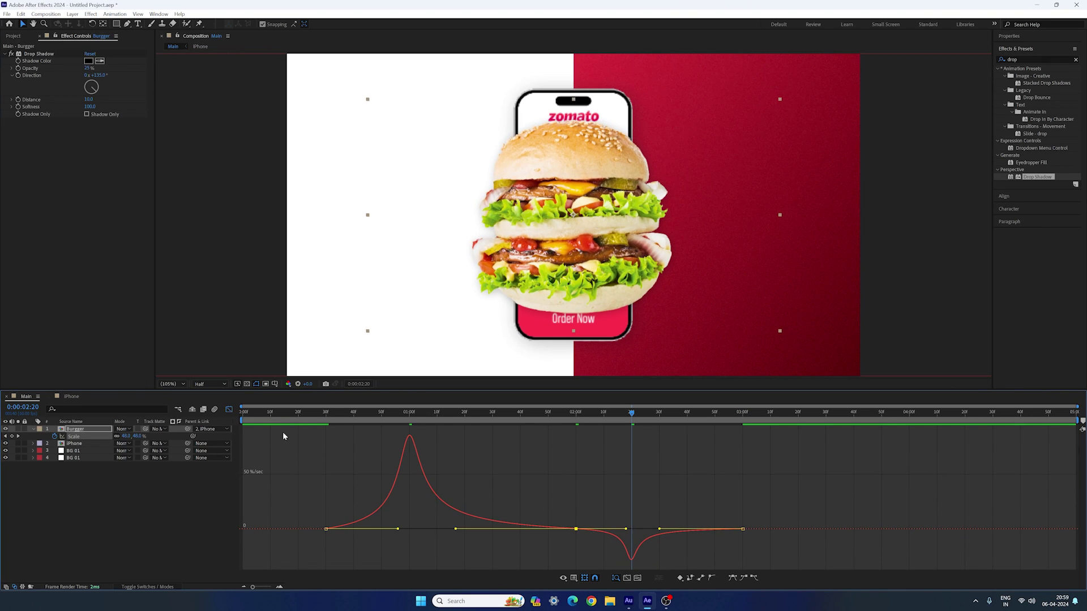
pyautogui.hotkey('shift', 'F3')
pyautogui.press('Home')
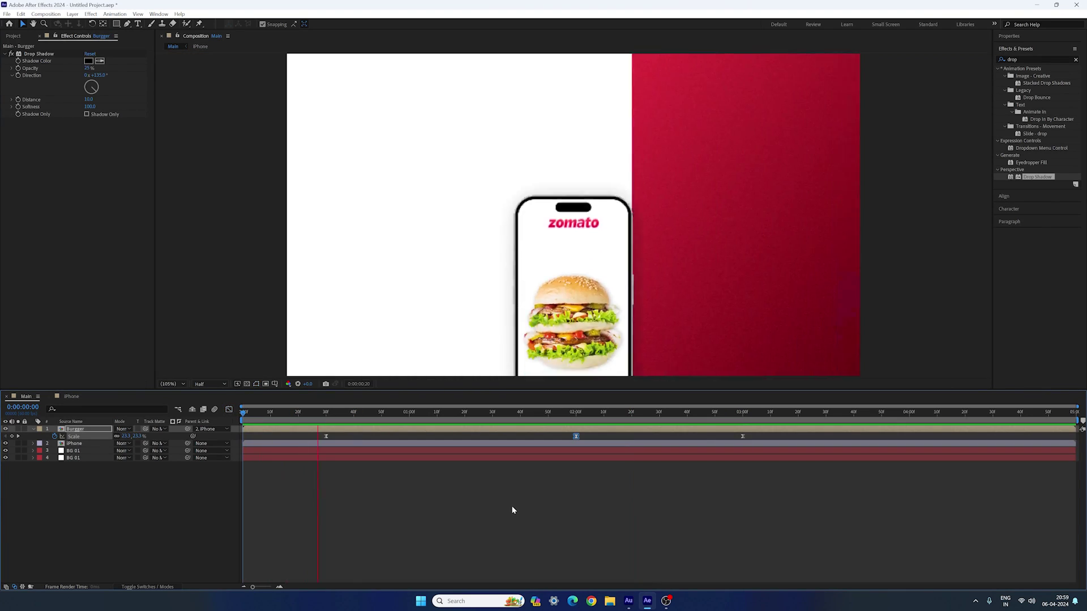
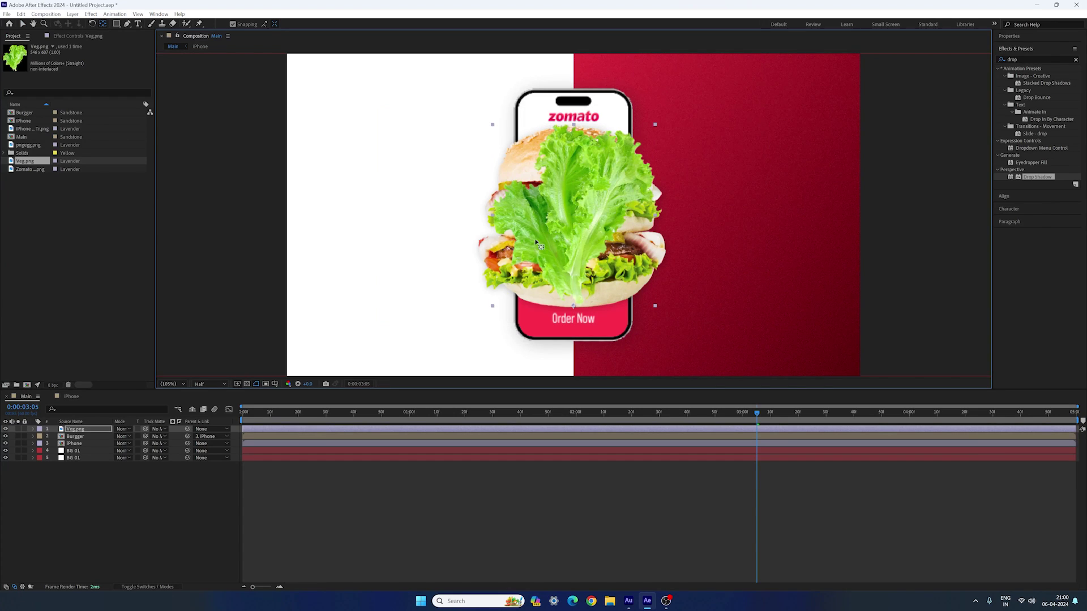
# - Add a scale keyframe of 60% to the Veg.png layer at 0:00:02:00
pyautogui.click(91, 430)
pyautogui.press('s')
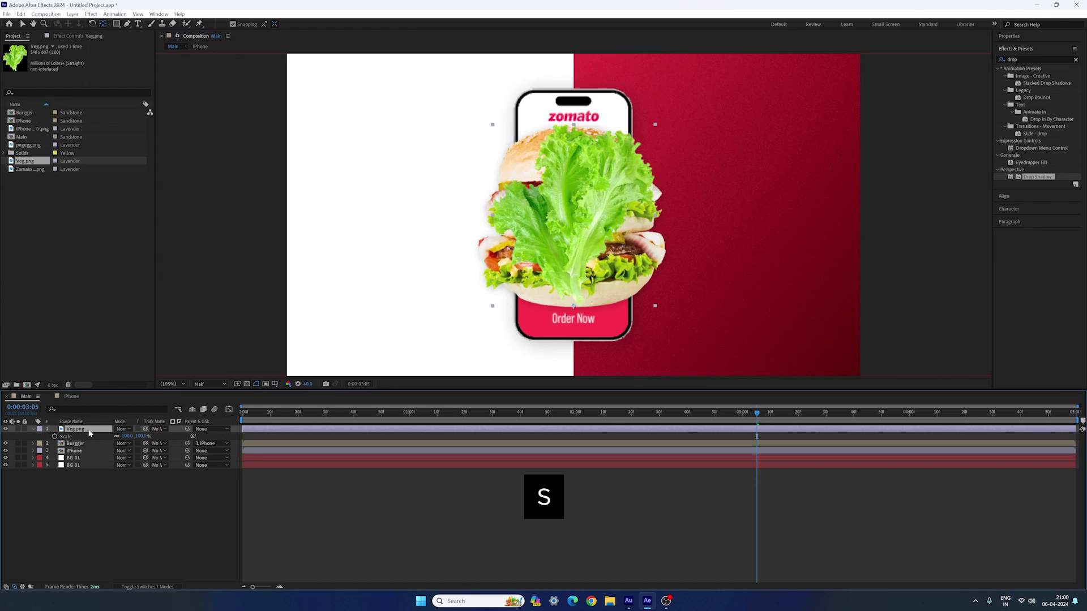
pyautogui.moveTo(462, 417); pyautogui.dragTo(576, 415)
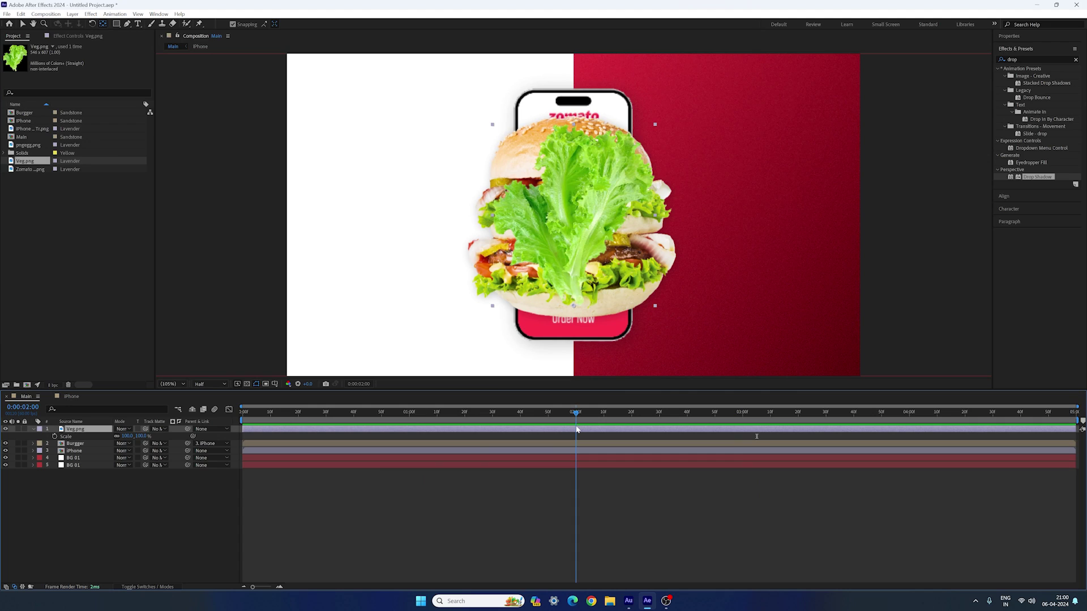
pyautogui.click(54, 436)
pyautogui.click(142, 437)
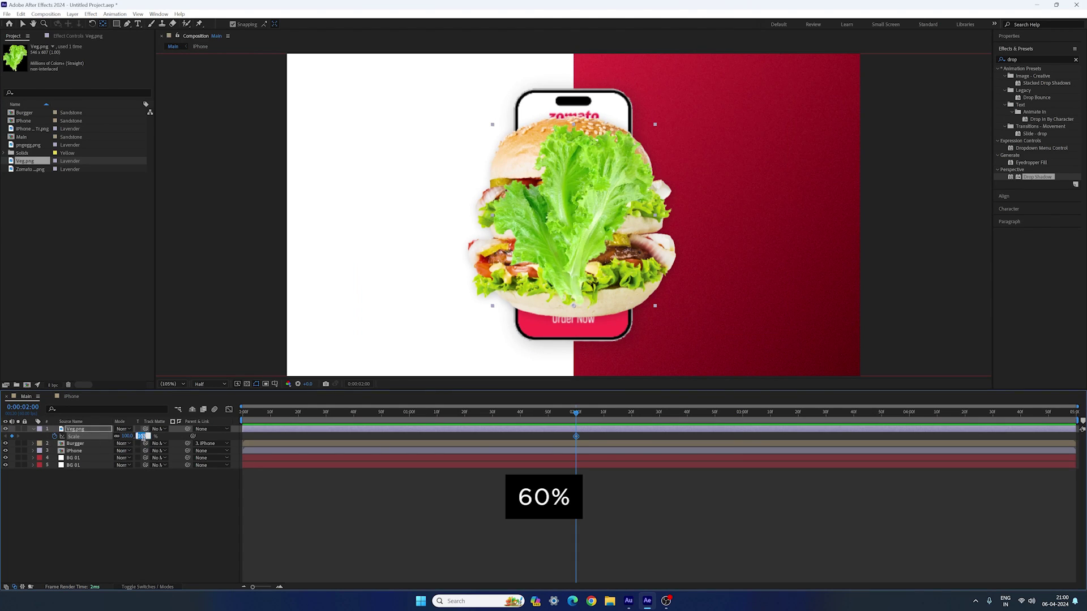
pyautogui.write('60')
pyautogui.press('Return')
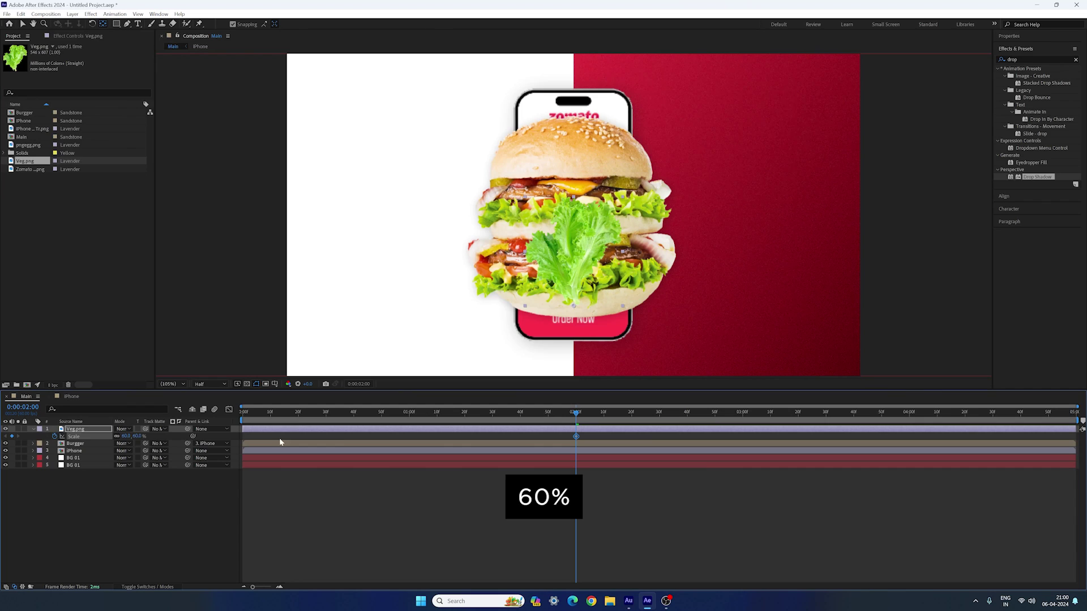
# - Set the Veg.png layer's scale to 0% at 0:00:01:00
pyautogui.click(410, 412)
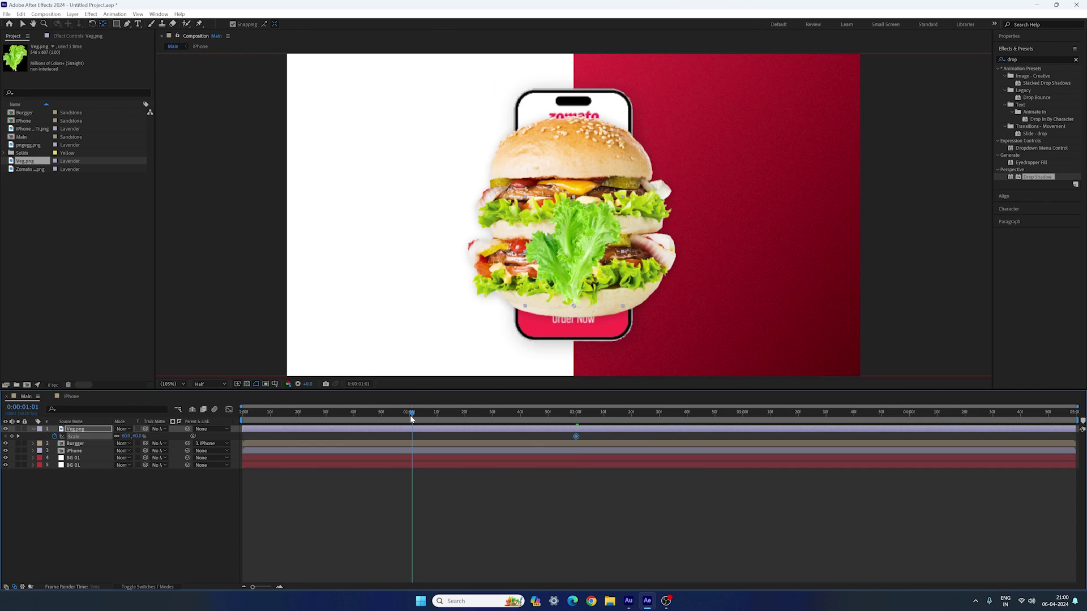
pyautogui.click(140, 437)
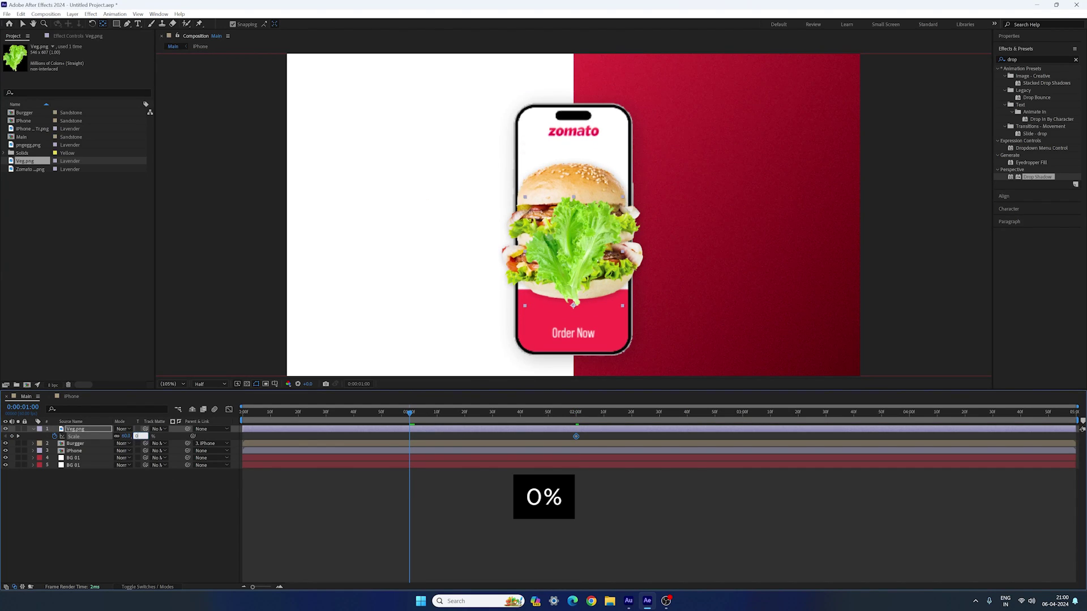
pyautogui.write('0')
pyautogui.press('Return')
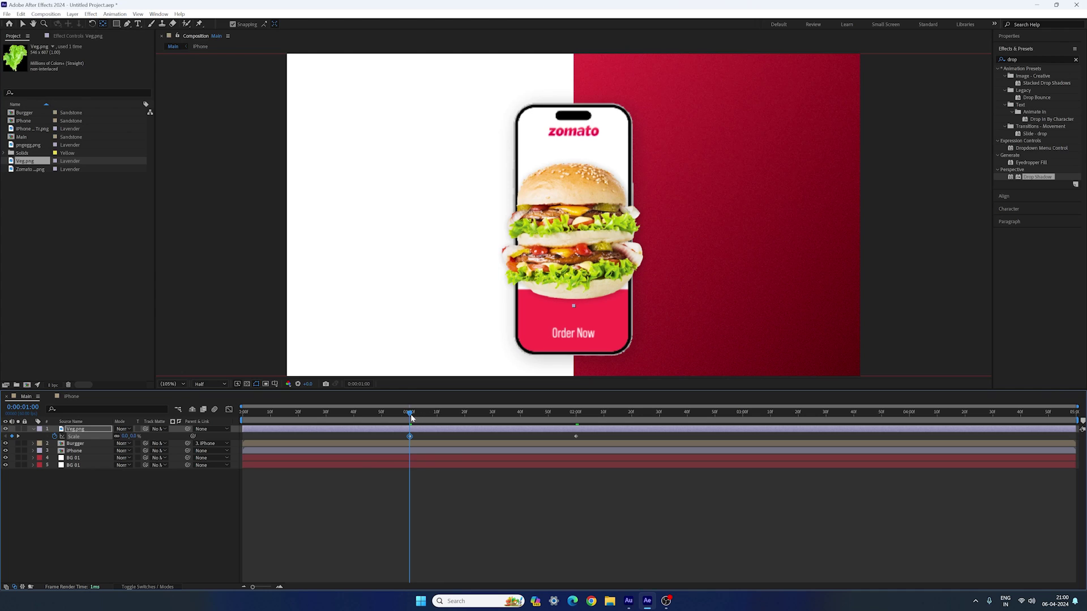
# - Easy-ease the Veg.png scale keyframes, reshape their speed graph into a sharp peak at about 0:00:01:20, and preview the growth
pyautogui.moveTo(411, 418); pyautogui.dragTo(365, 447)
pyautogui.press('F9')
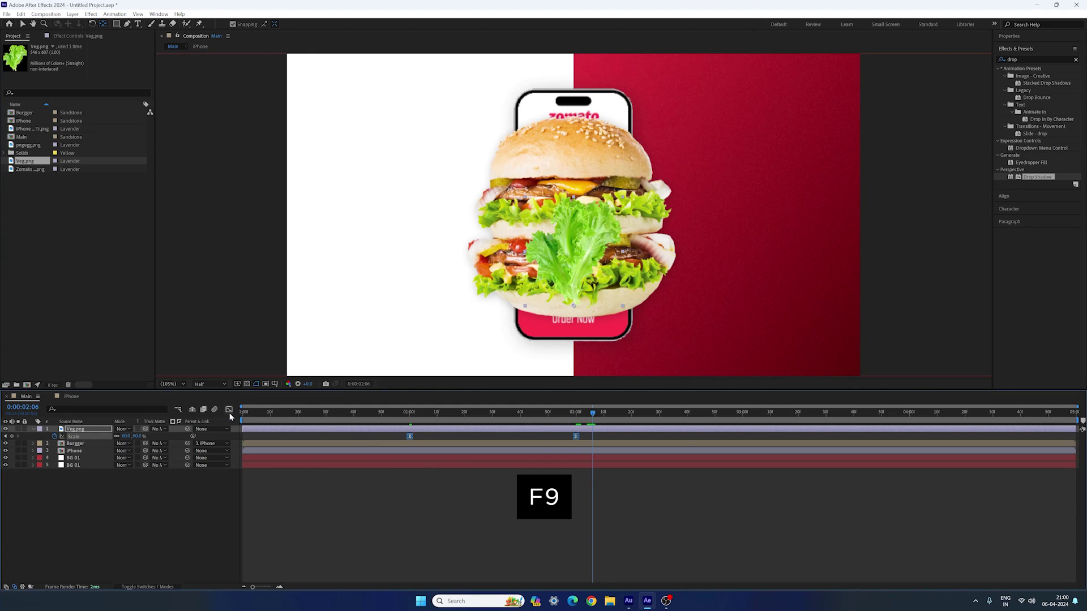
pyautogui.click(230, 411)
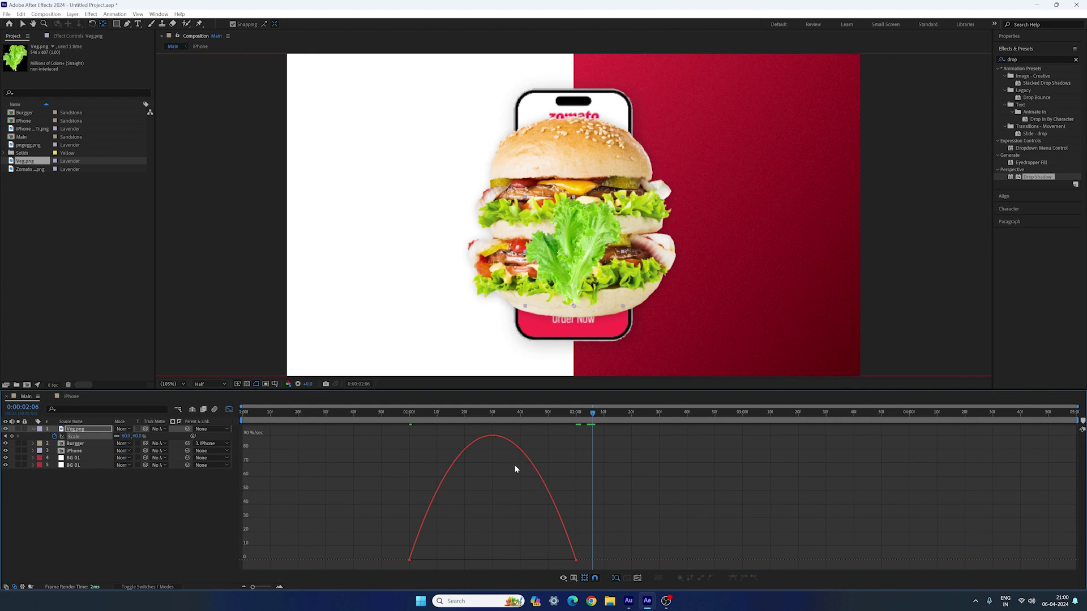
pyautogui.moveTo(494, 413); pyautogui.dragTo(464, 431)
pyautogui.click(420, 561)
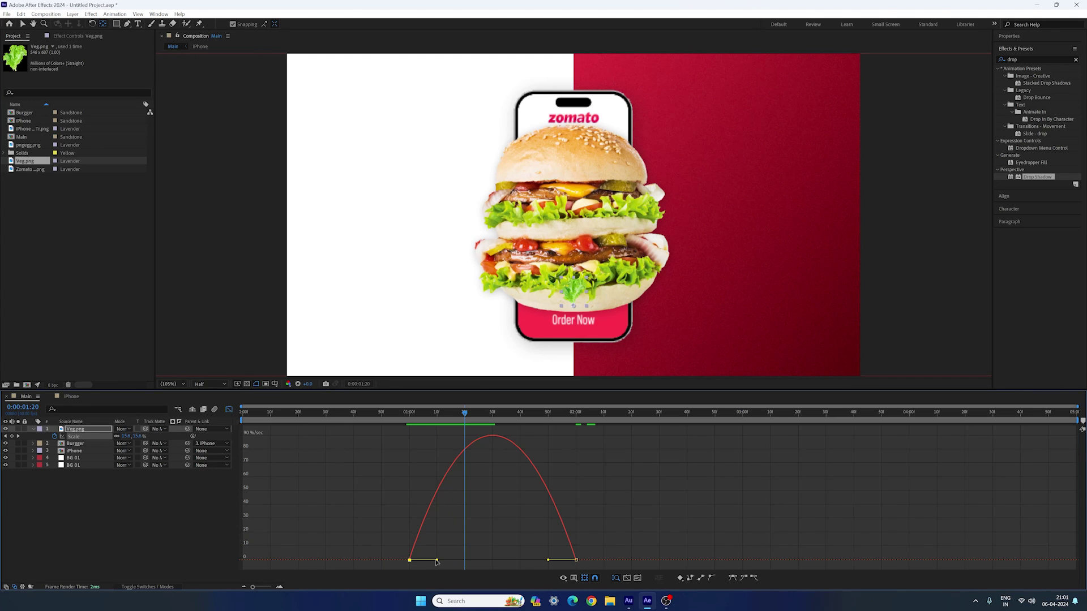
pyautogui.moveTo(436, 560); pyautogui.dragTo(455, 560)
pyautogui.moveTo(549, 561); pyautogui.dragTo(457, 563)
pyautogui.click(402, 414)
pyautogui.press('space')
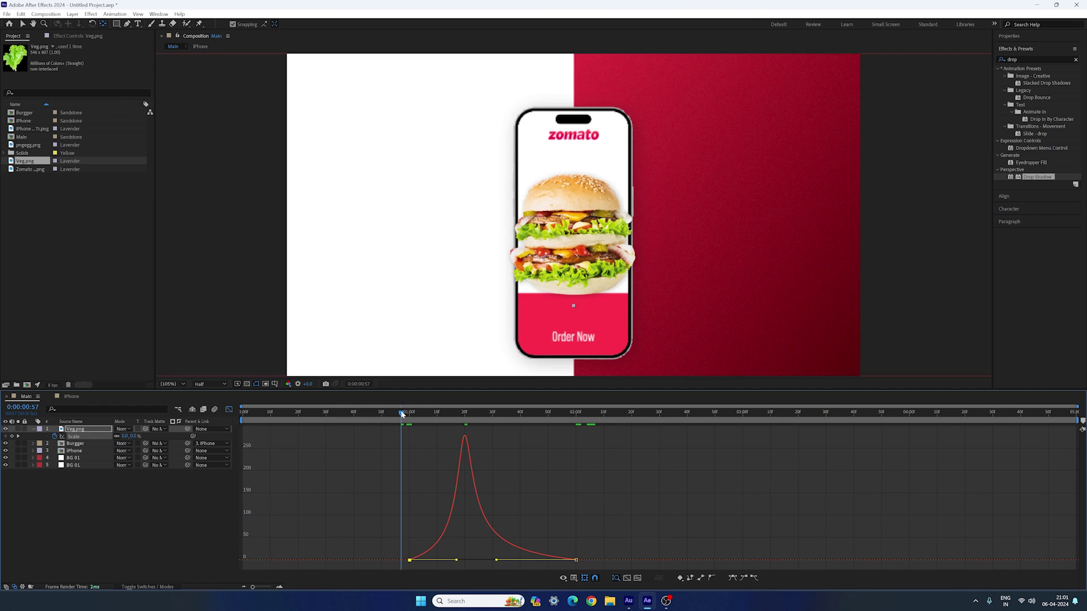
pyautogui.press('space')
pyautogui.press('space')
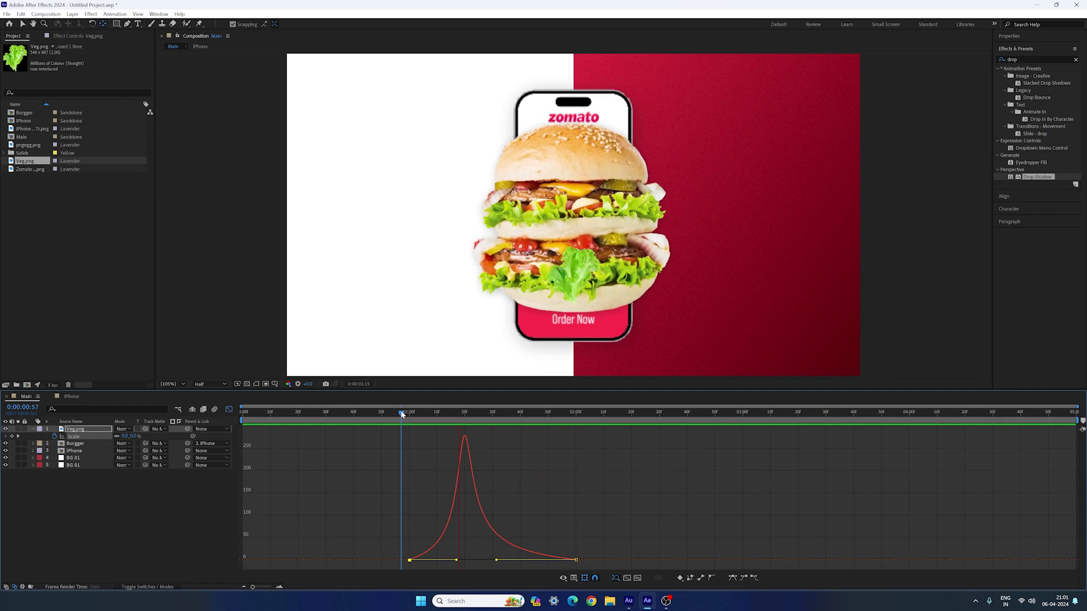
# - Move the lettuce to the burger's upper-right edge in the composition and close the graph view
pyautogui.click(575, 272)
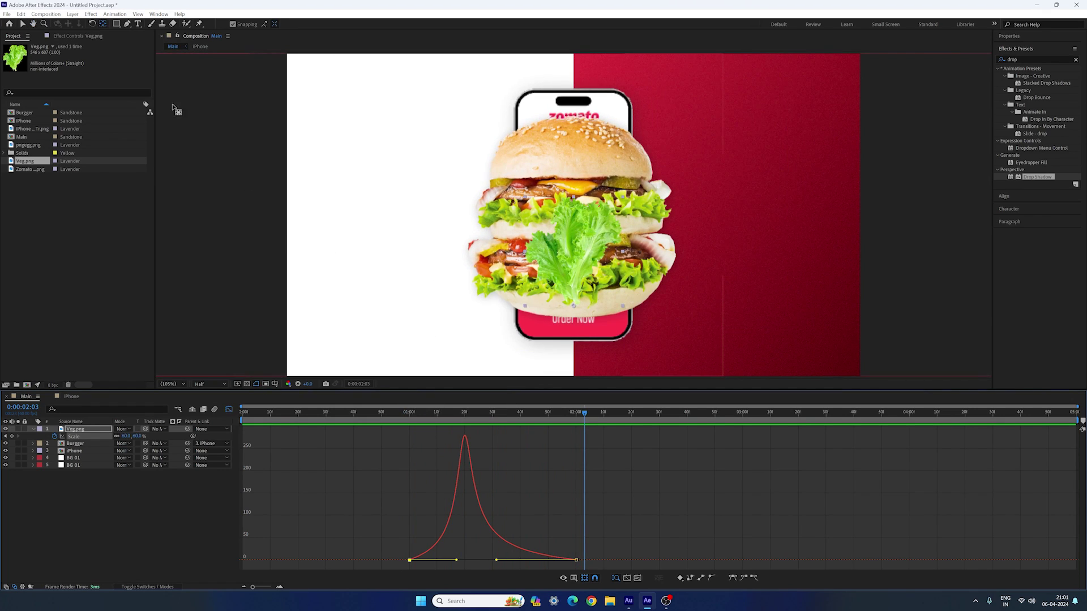
pyautogui.click(22, 24)
pyautogui.moveTo(569, 265); pyautogui.dragTo(649, 143)
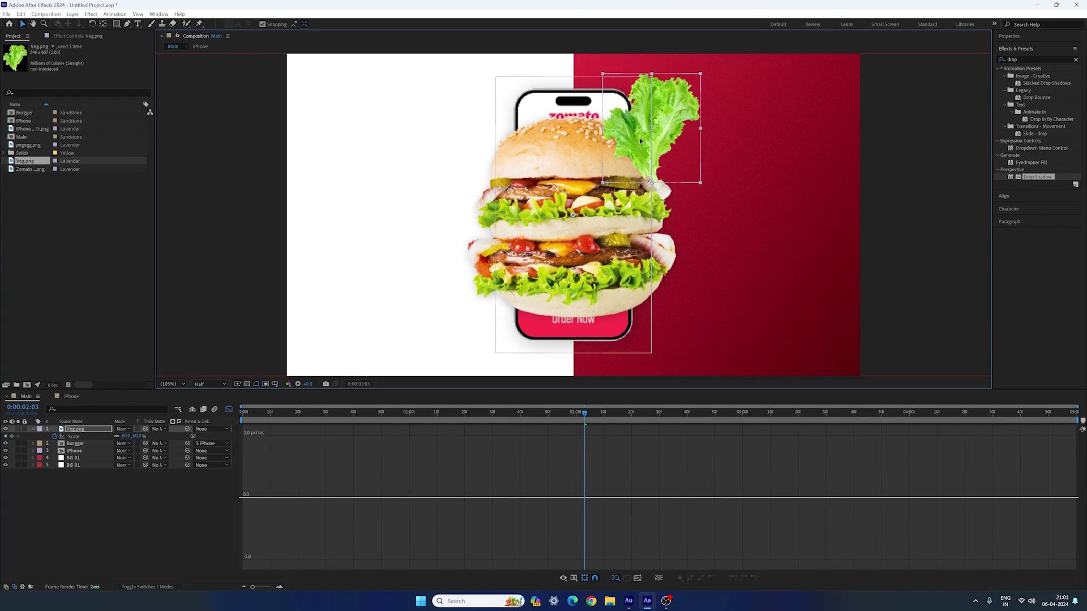
pyautogui.click(229, 409)
# - Rotate the Veg.png layer to 30° and adjust its position beside the top bun
pyautogui.press('r')
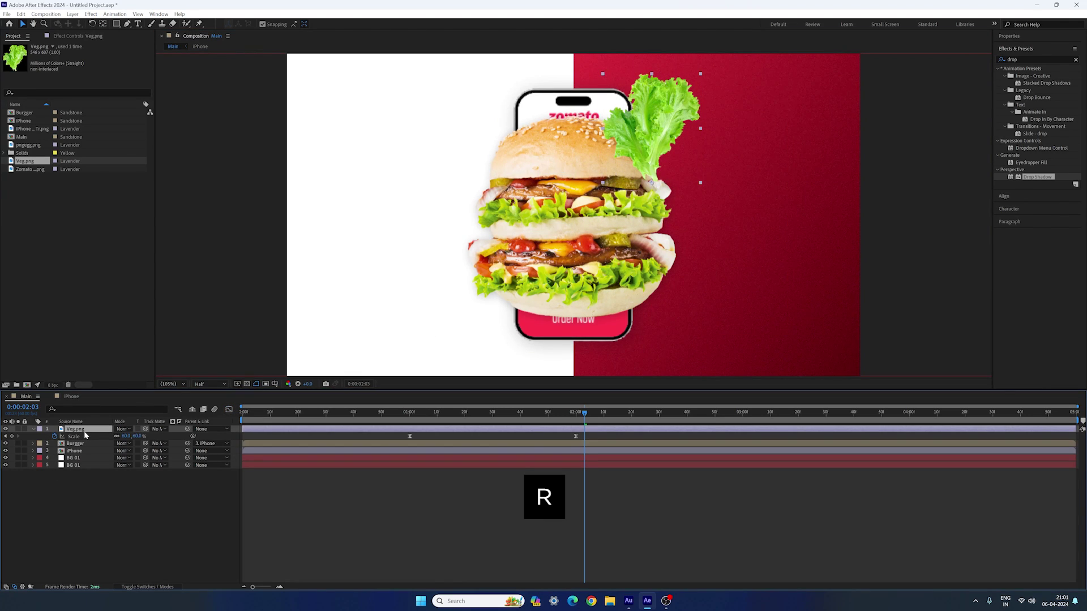
pyautogui.moveTo(130, 439); pyautogui.dragTo(144, 440)
pyautogui.click(670, 128)
pyautogui.moveTo(669, 131); pyautogui.dragTo(669, 128)
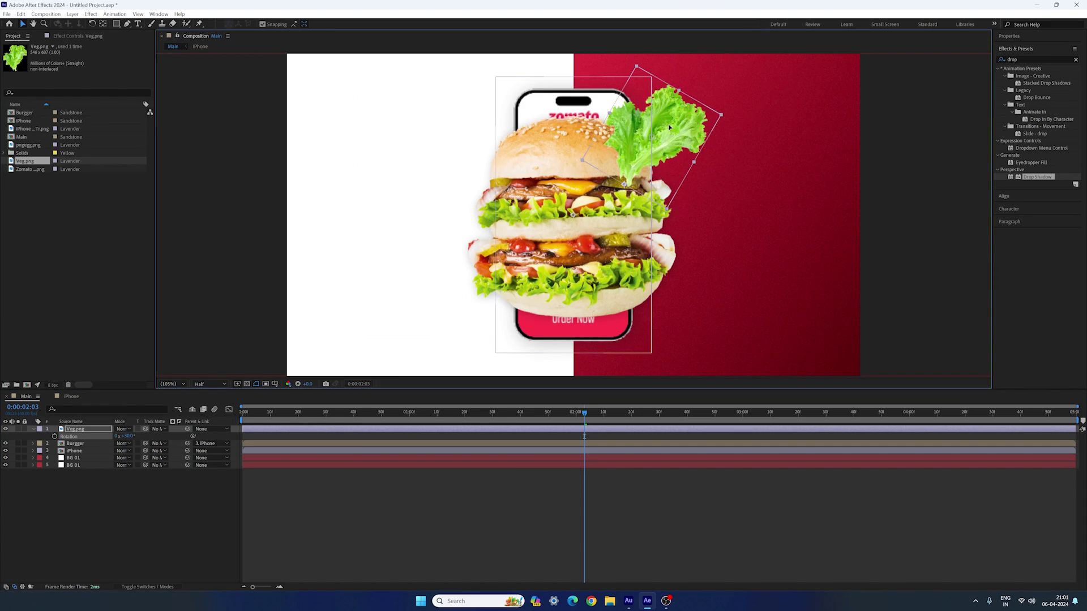
# - Place the Veg.png layer beneath Burgger in the layer stack and scrub through the animation
pyautogui.click(82, 434)
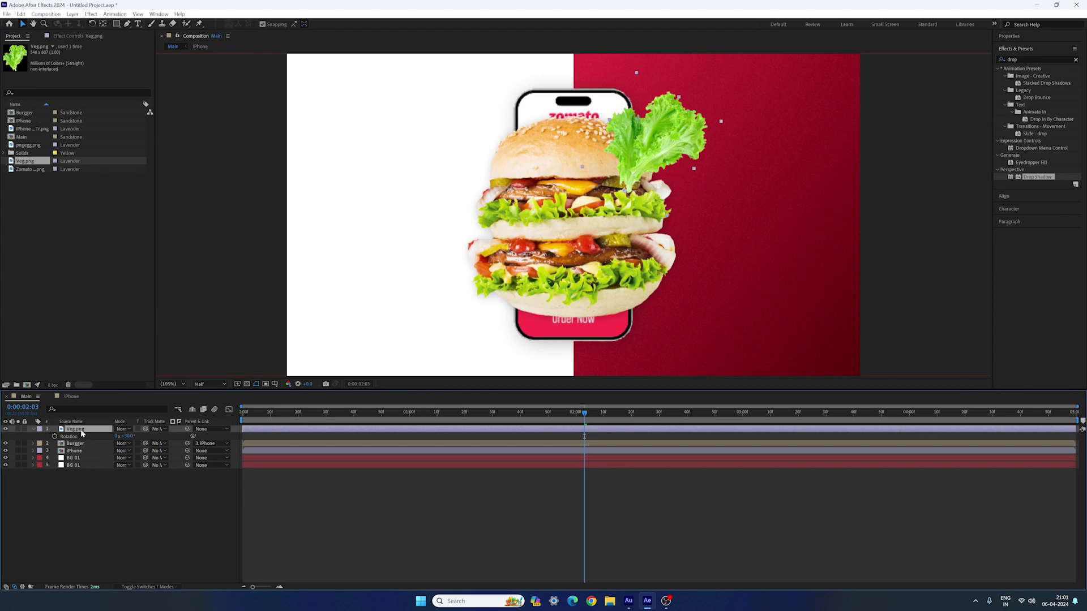
pyautogui.moveTo(82, 434); pyautogui.dragTo(83, 449)
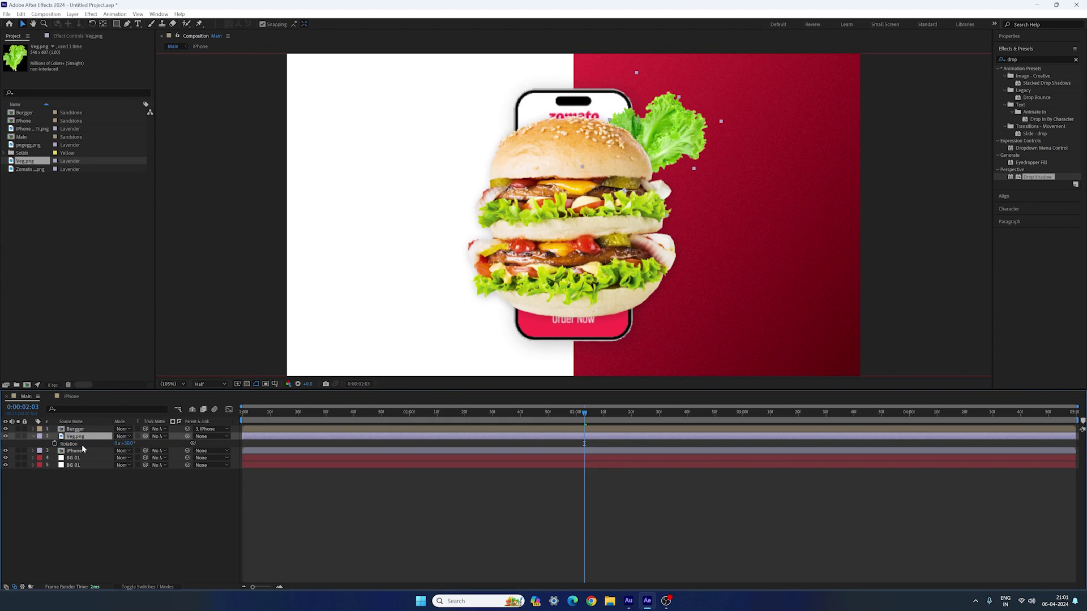
pyautogui.moveTo(585, 420); pyautogui.dragTo(560, 424)
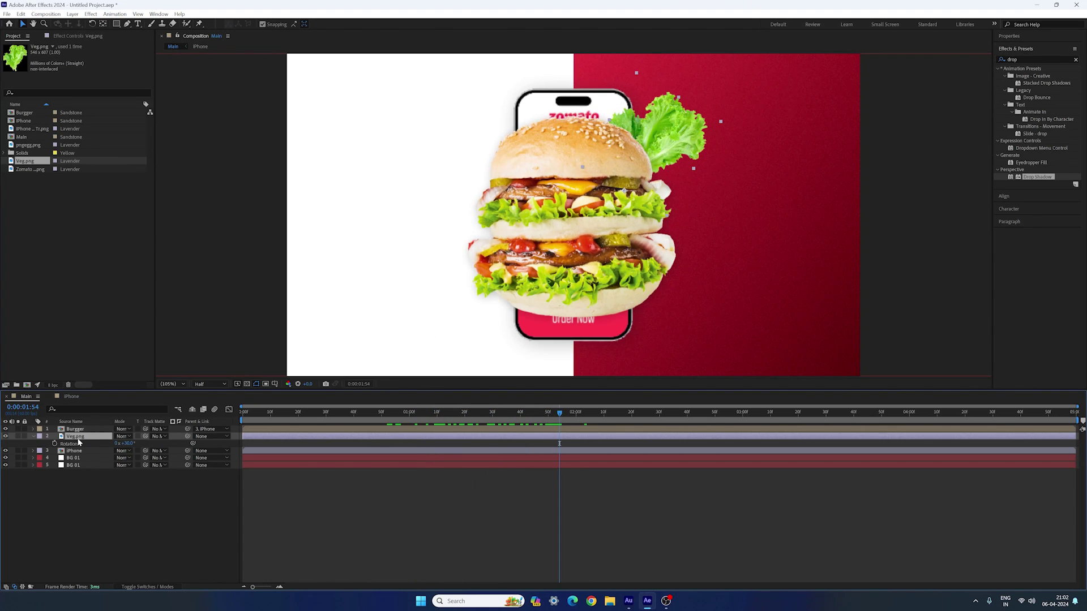
# - Duplicate the Veg.png layer, rotate the copy to -130°, and place it at the burger's lower-left edge
pyautogui.hotkey('ctrl', 'd')
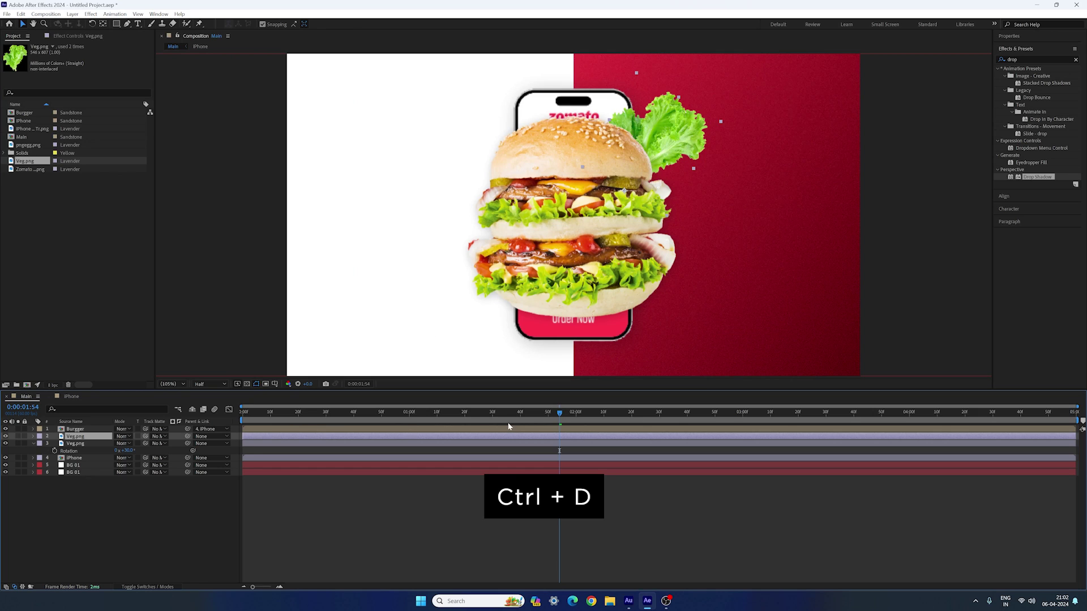
pyautogui.moveTo(665, 146); pyautogui.dragTo(515, 294)
pyautogui.press('r')
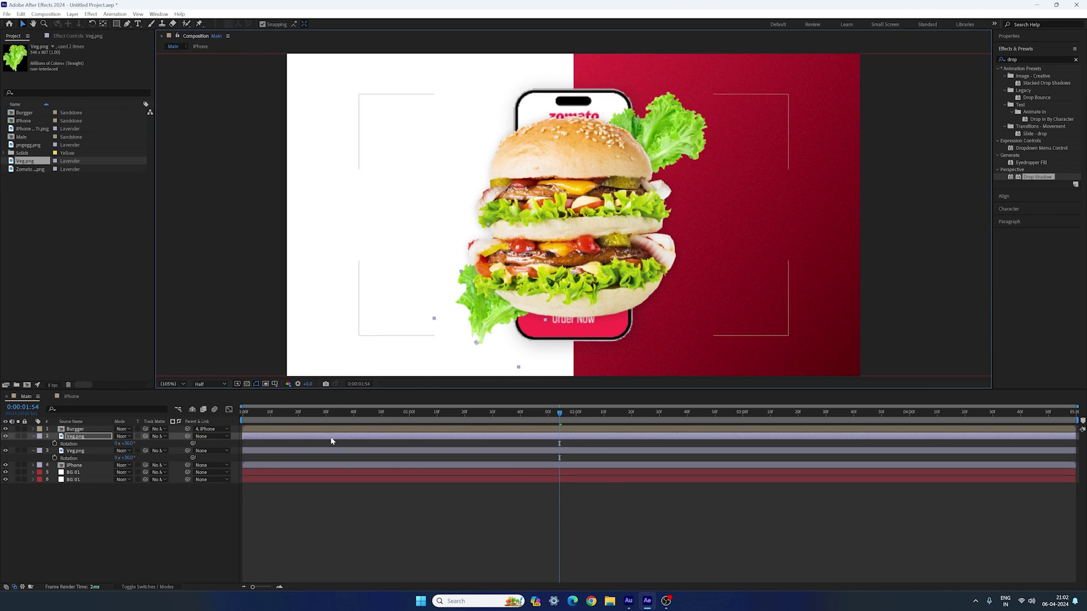
pyautogui.moveTo(132, 447); pyautogui.dragTo(213, 453)
pyautogui.moveTo(433, 371); pyautogui.dragTo(473, 304)
# - Preview the animation with both lettuce pieces, then collapse the properties of the two Veg.png layers
pyautogui.moveTo(476, 414); pyautogui.dragTo(298, 413)
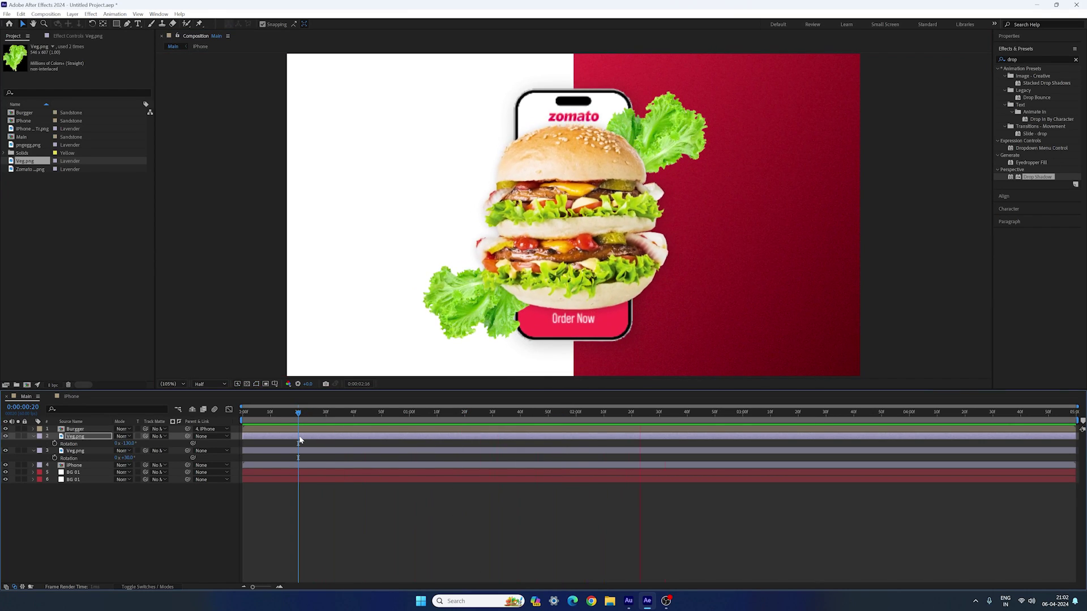
pyautogui.press('k')
pyautogui.click(32, 436)
pyautogui.click(32, 444)
pyautogui.click(118, 494)
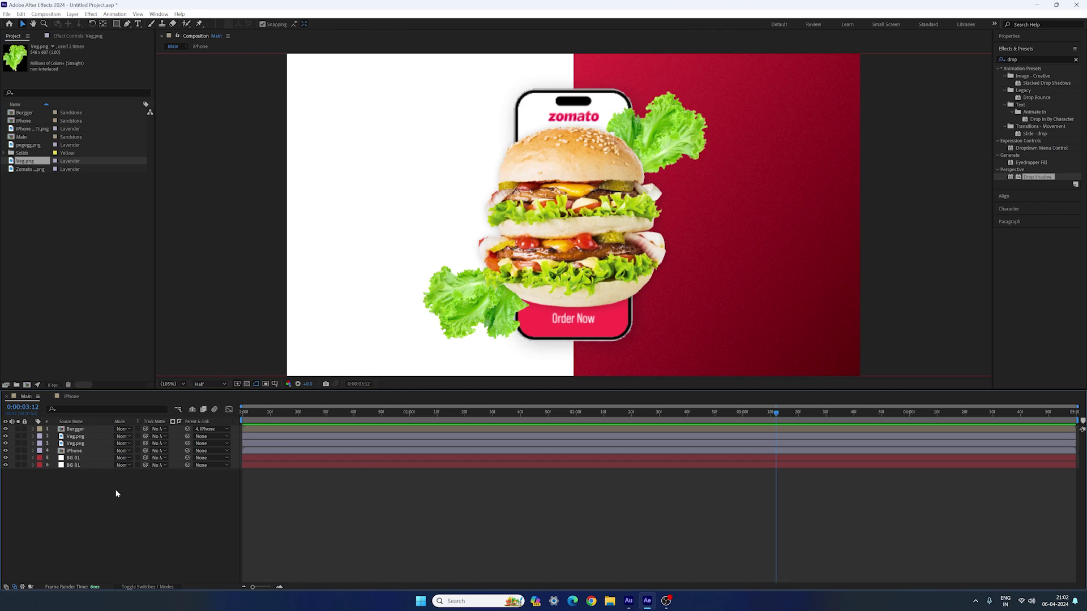
# - Set up the Type tool with Bebas Neue Pro in the Regular style at 300 px
pyautogui.click(138, 24)
pyautogui.click(1022, 85)
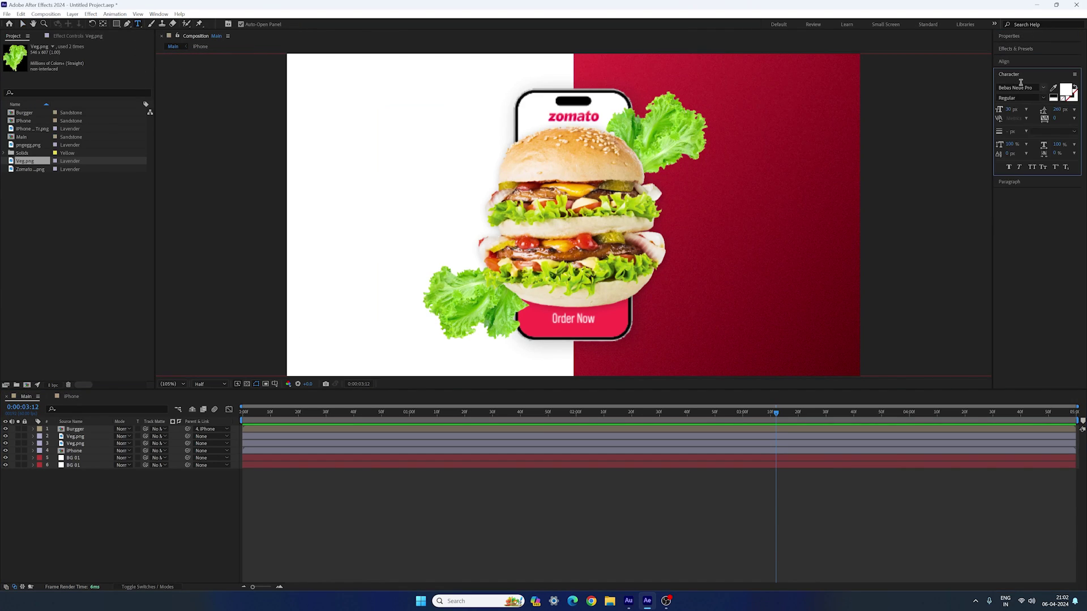
pyautogui.click(1044, 98)
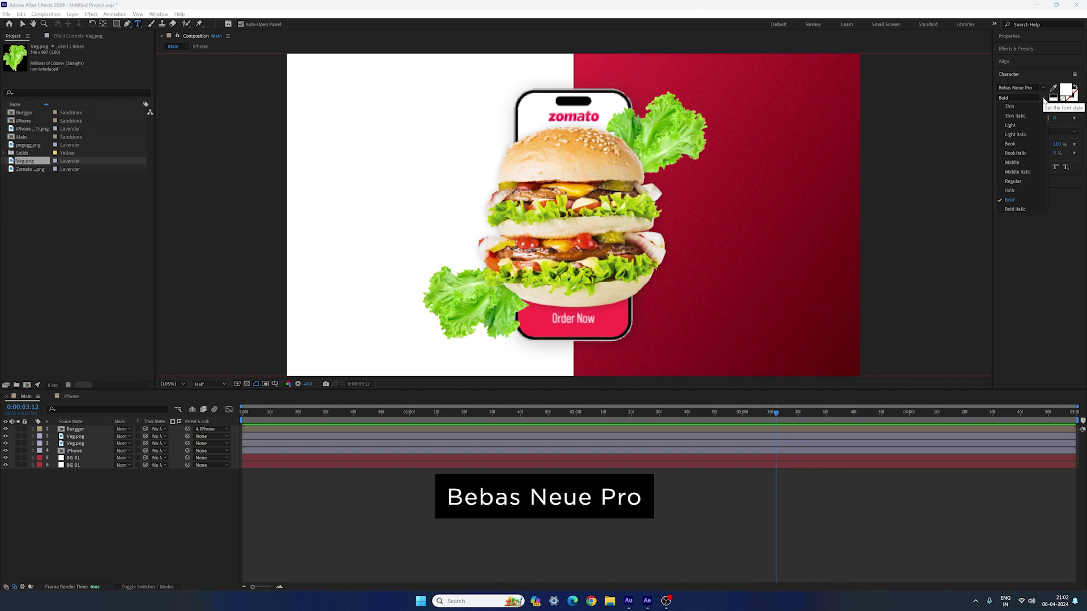
pyautogui.click(1014, 182)
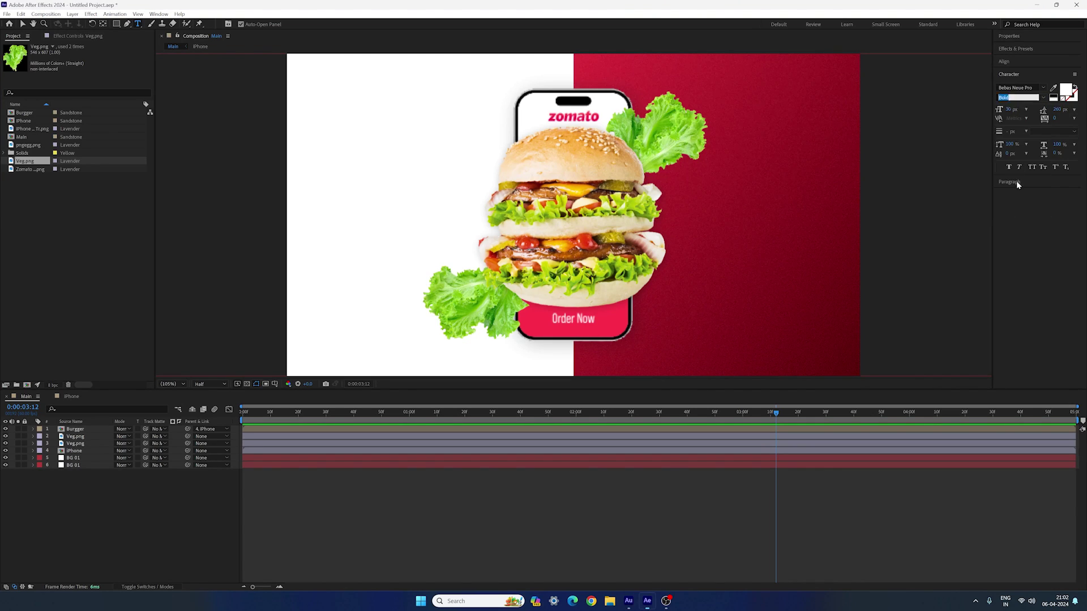
pyautogui.click(1011, 110)
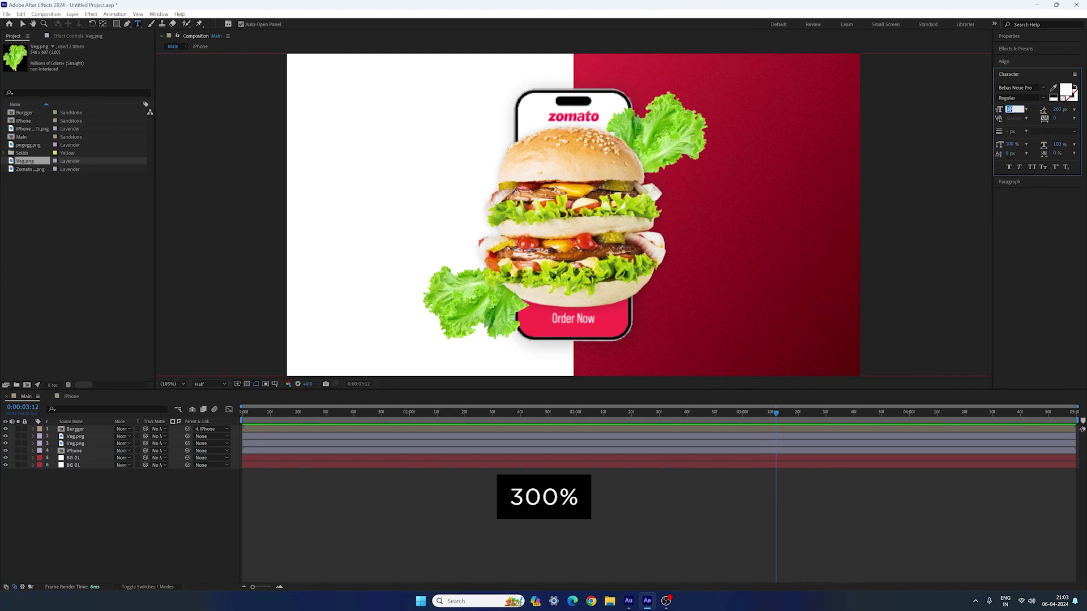
pyautogui.press('Return')
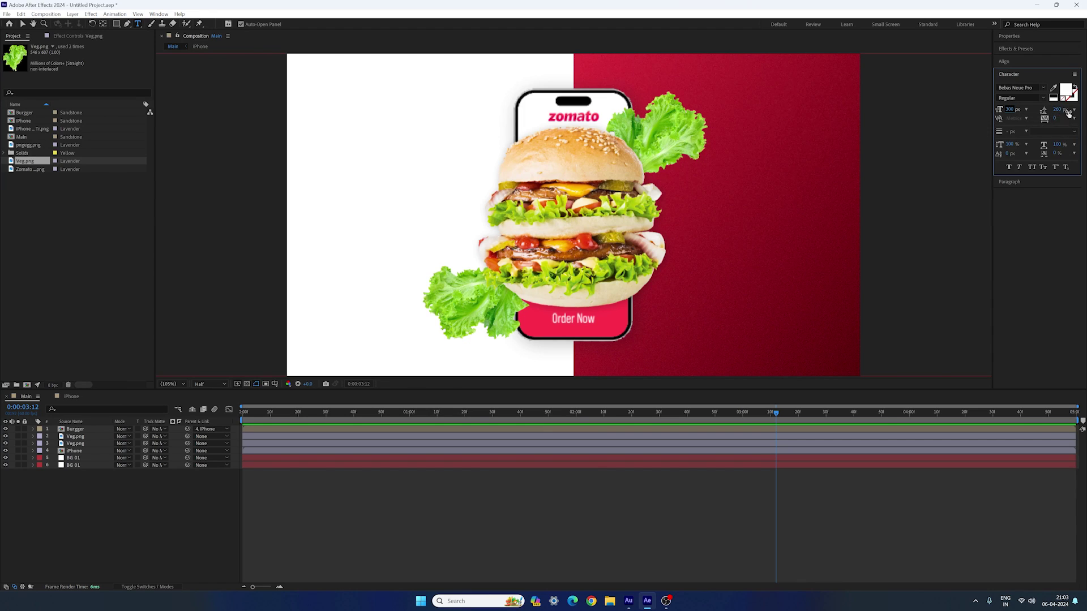
# - Add a two-line text layer reading "BUR-" and "GER" on the white half of the composition
pyautogui.click(379, 208)
pyautogui.write('B')
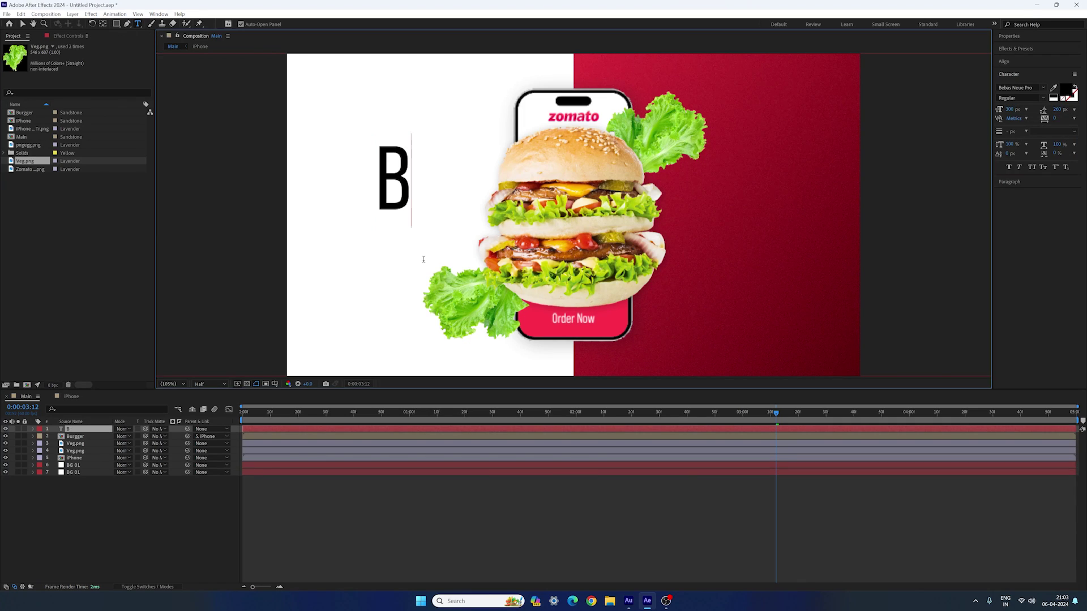
pyautogui.write('UR-')
pyautogui.press('Return')
pyautogui.write('GER')
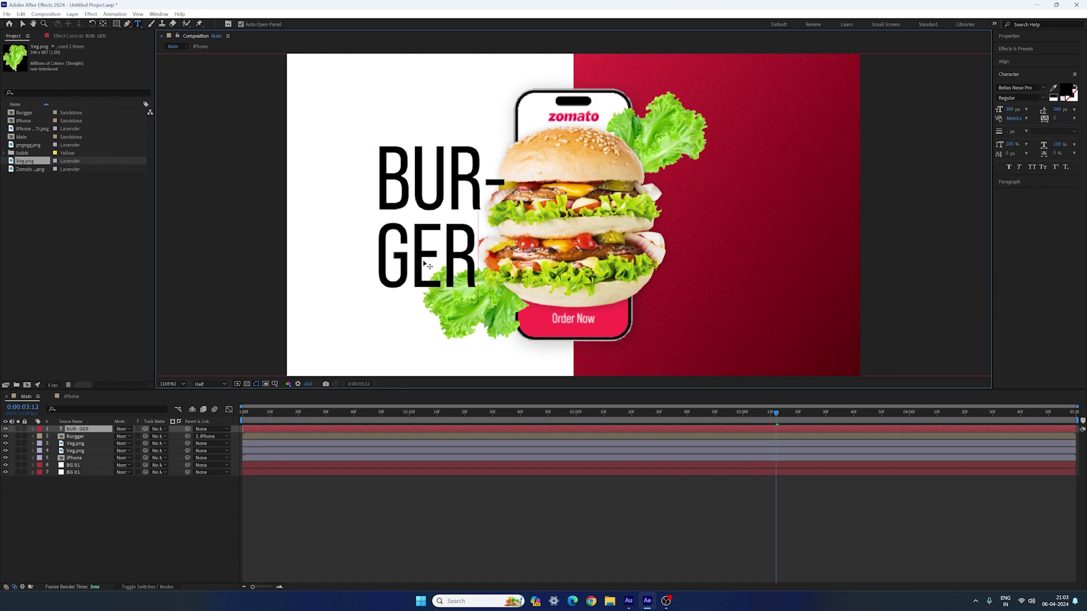
# - Left-align the BUR-GER text and move it down and left, clear of the burger
pyautogui.hotkey('ctrl', 'a')
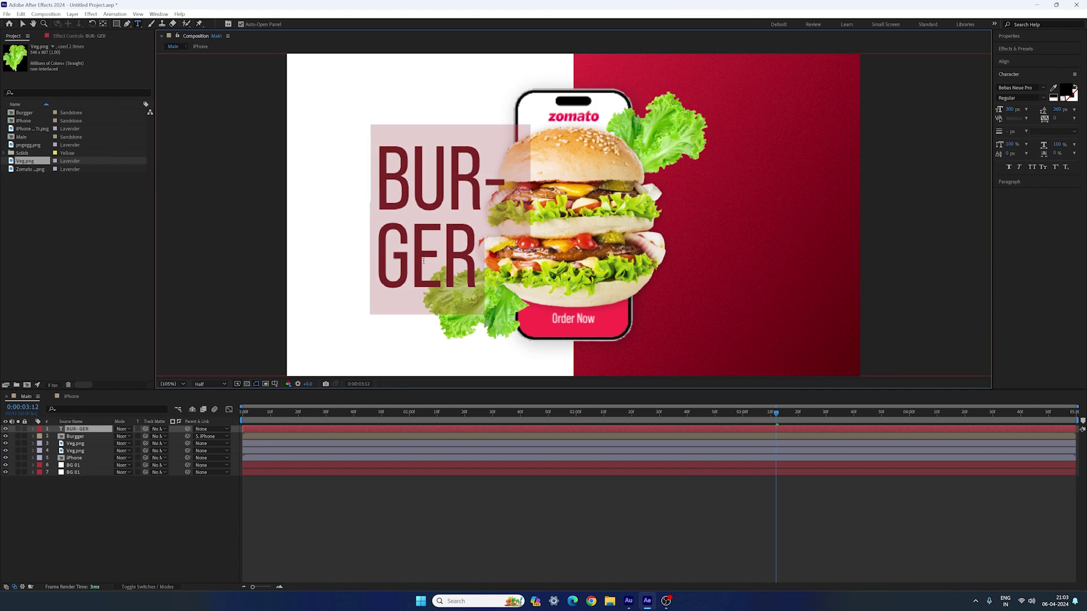
pyautogui.click(1022, 183)
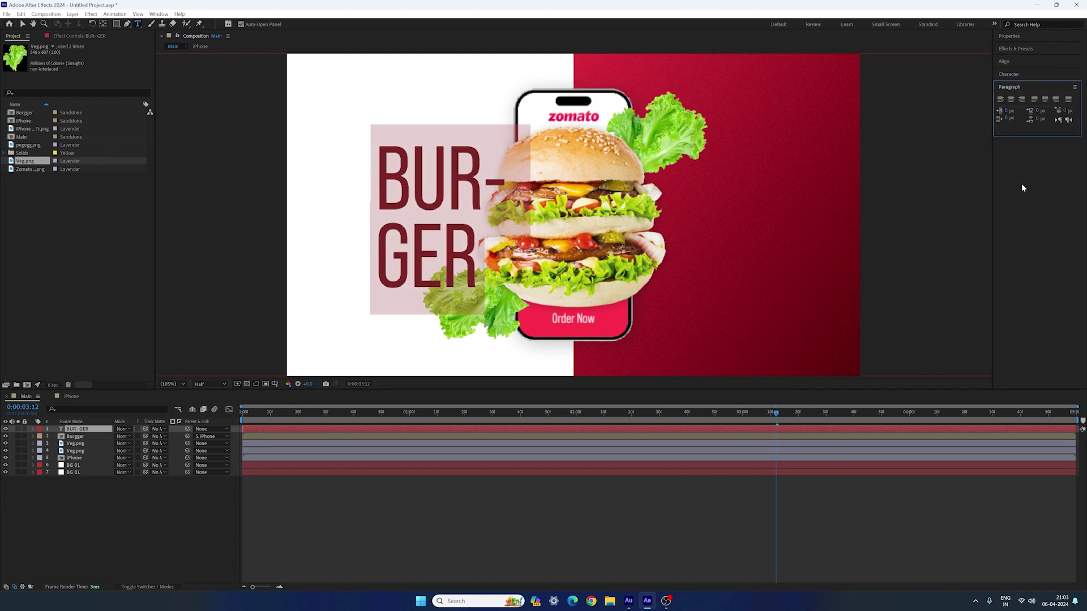
pyautogui.click(1001, 97)
pyautogui.click(23, 24)
pyautogui.moveTo(428, 207); pyautogui.dragTo(396, 239)
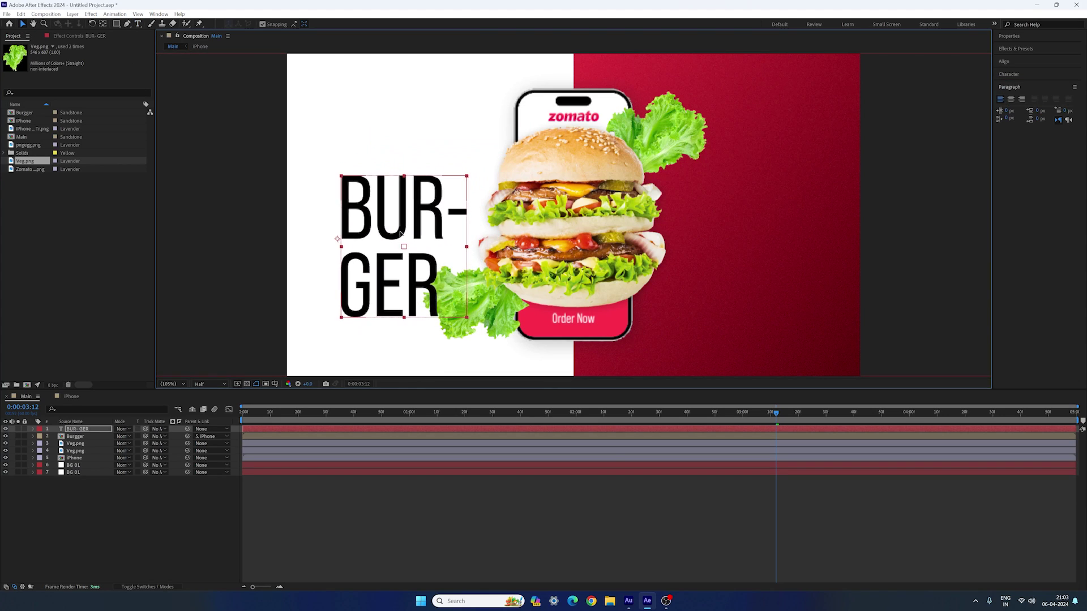
# - Add a text animator to the BUR-GER layer with Position, Opacity and Tracking properties
pyautogui.click(34, 430)
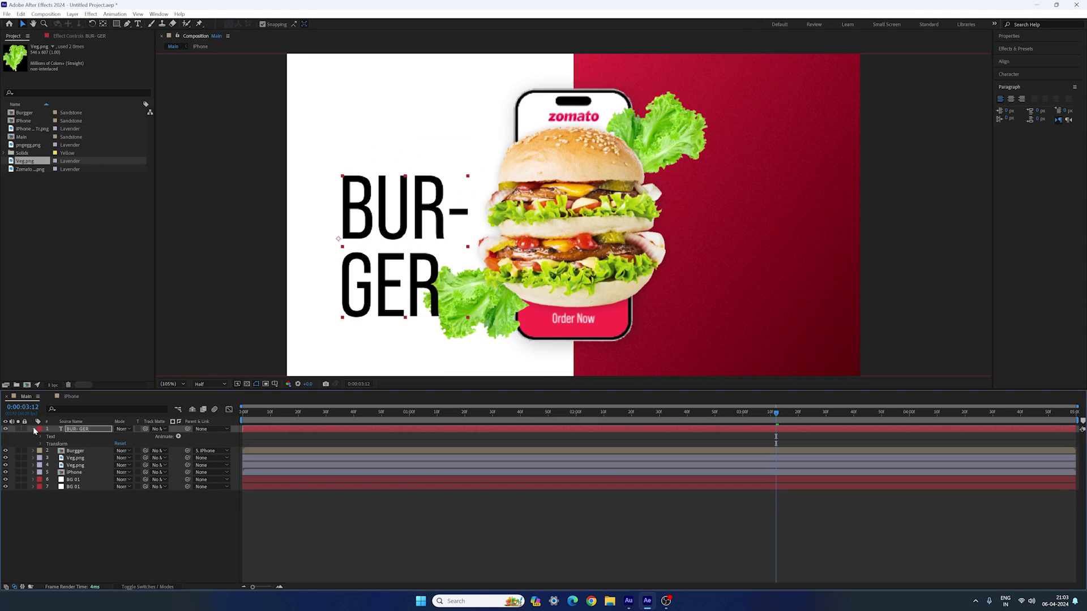
pyautogui.click(179, 438)
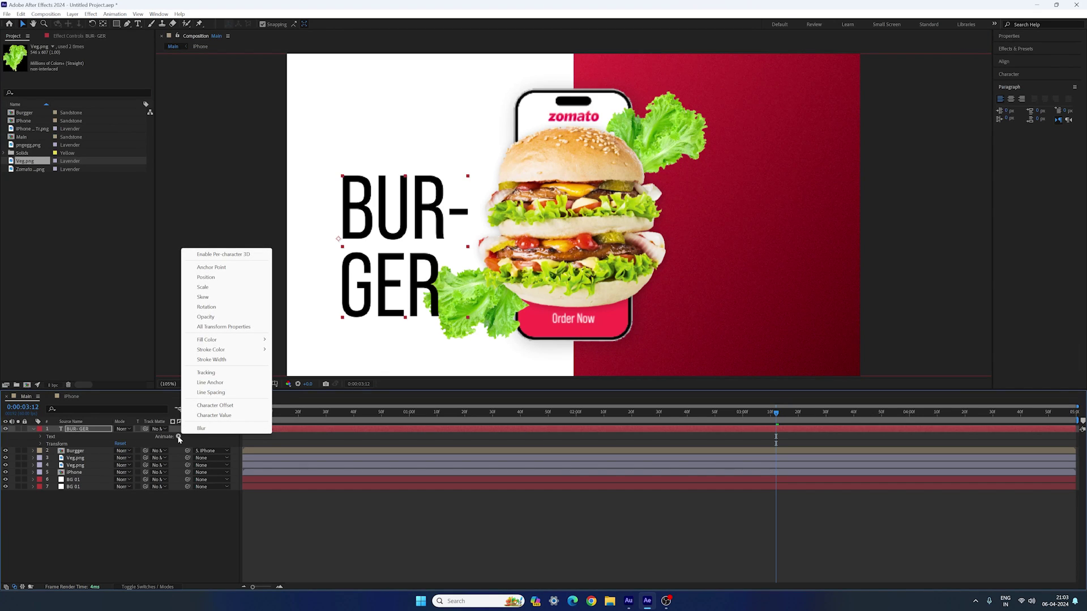
pyautogui.click(205, 278)
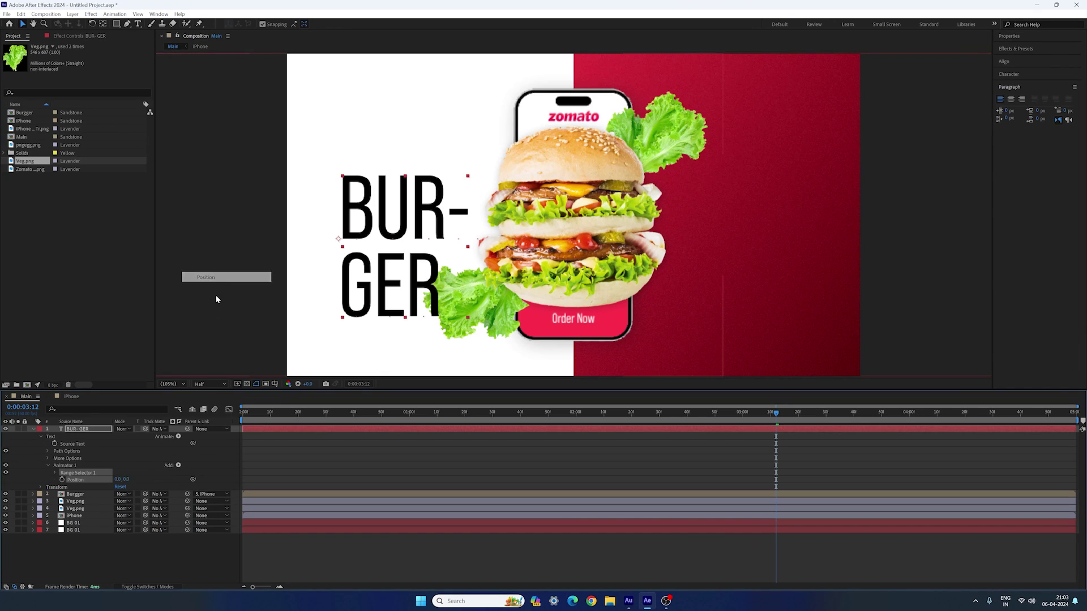
pyautogui.click(179, 466)
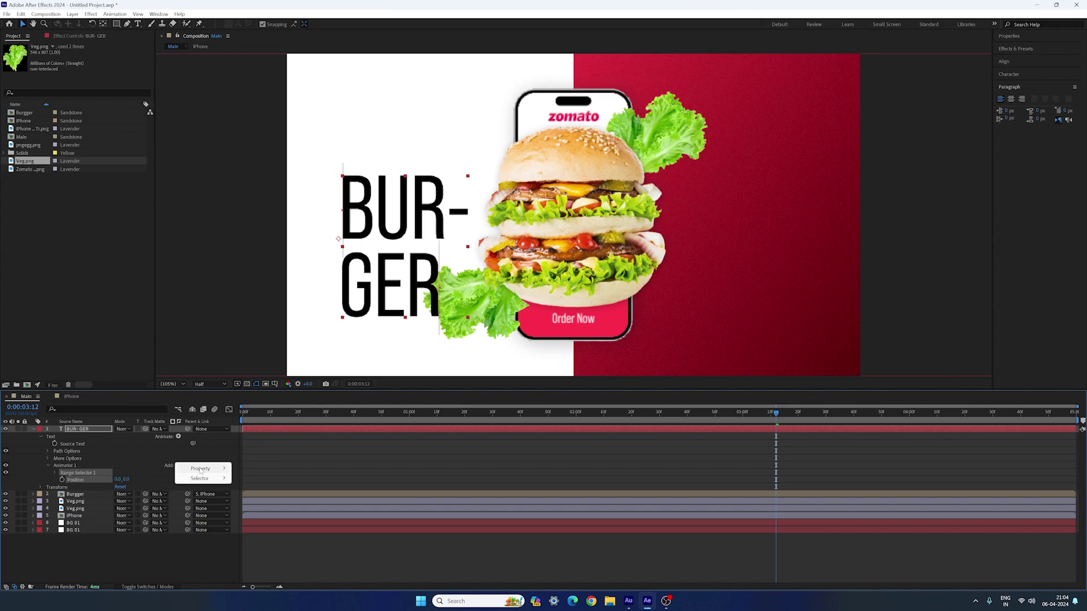
pyautogui.moveTo(201, 468)
pyautogui.click(254, 357)
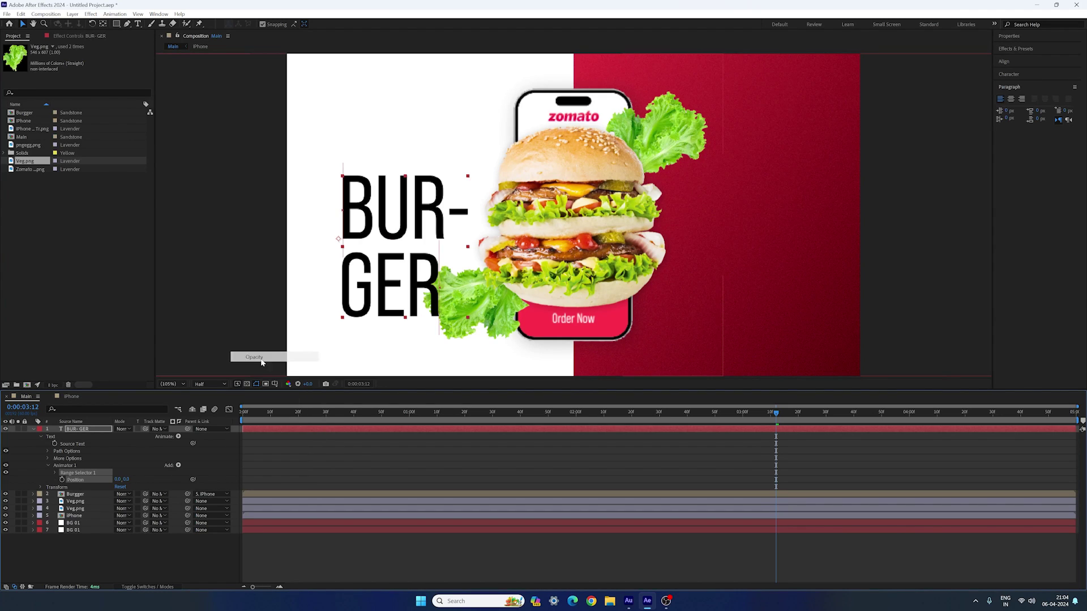
pyautogui.click(179, 466)
pyautogui.moveTo(201, 470)
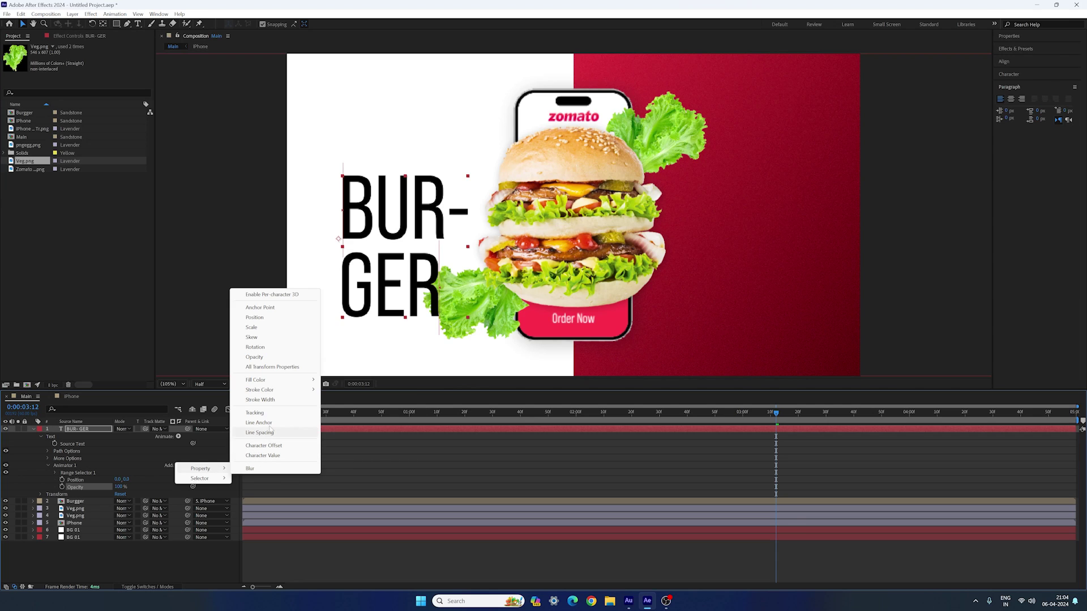
pyautogui.click(255, 413)
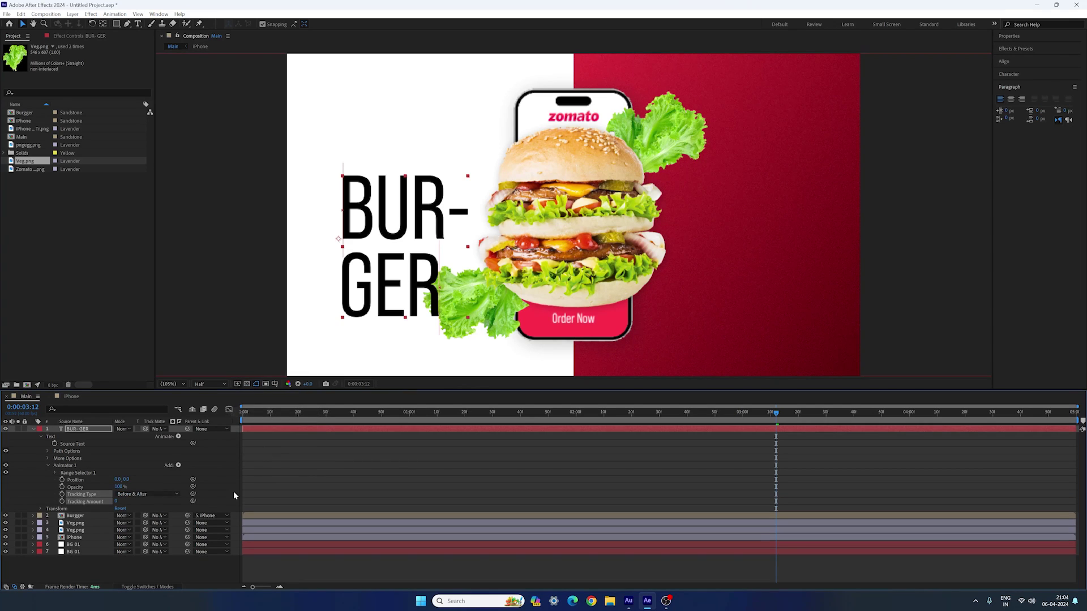
# - Set the BUR-GER text animator's Position to 0, 200, Opacity to 0% and Tracking Amount to -60
pyautogui.click(148, 481)
pyautogui.click(125, 479)
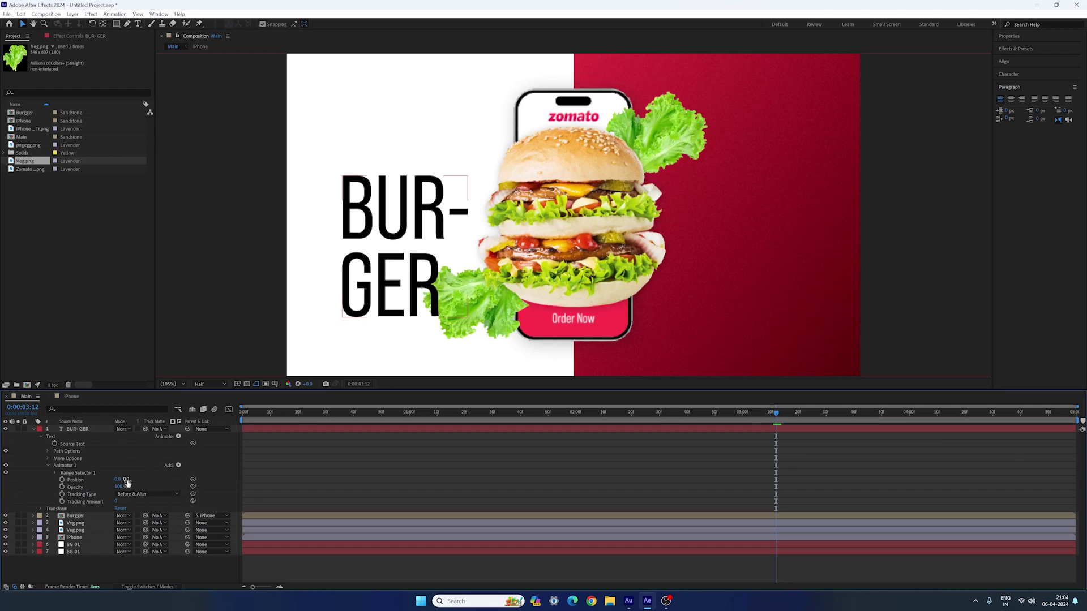
pyautogui.write('2')
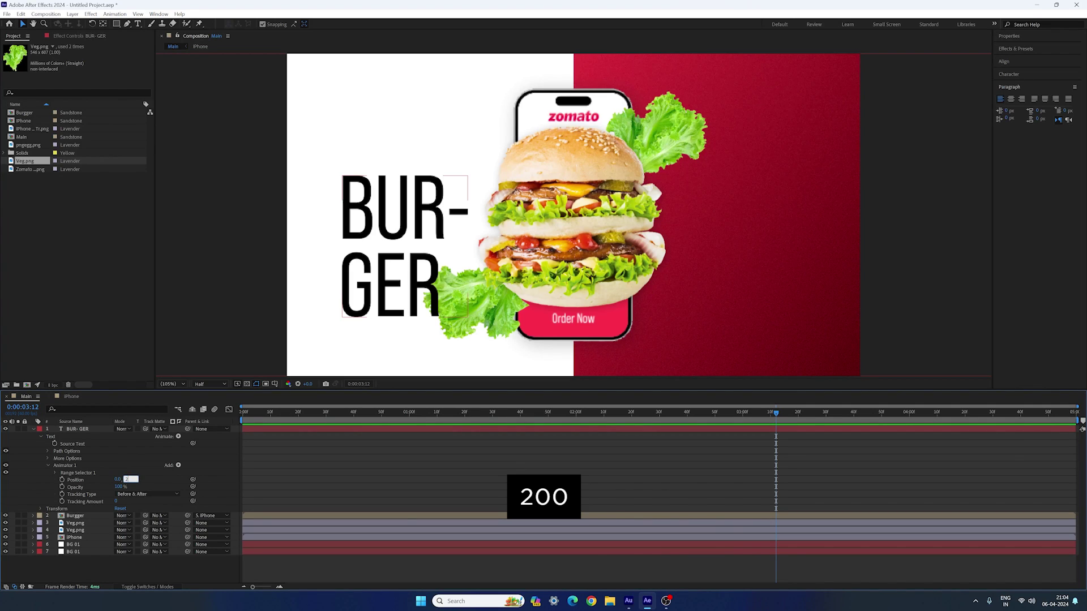
pyautogui.write('00')
pyautogui.press('Tab')
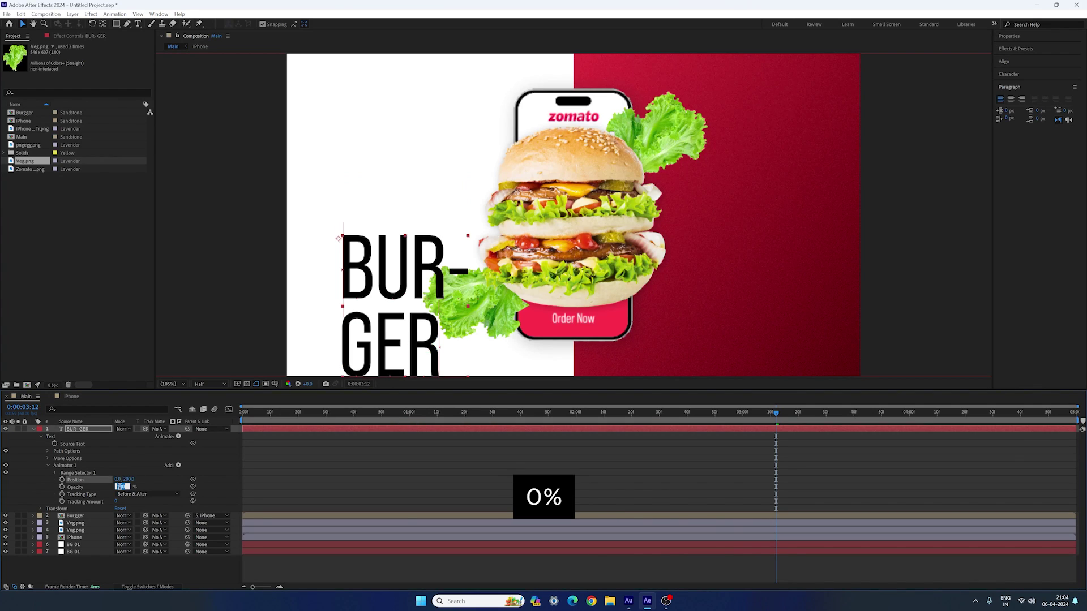
pyautogui.write('0')
pyautogui.press('Return')
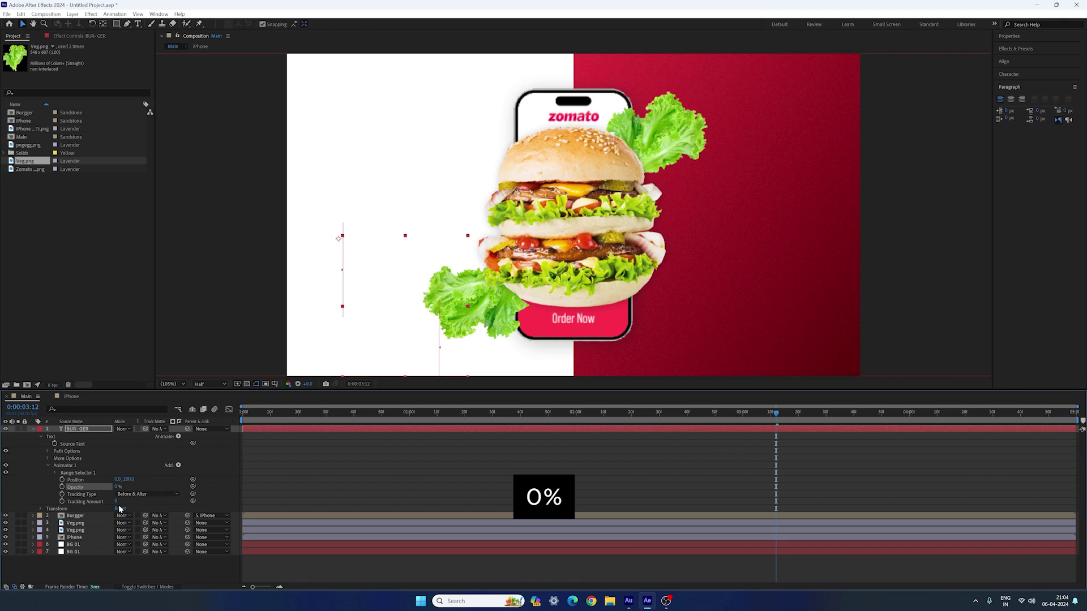
pyautogui.click(117, 501)
pyautogui.write('-6')
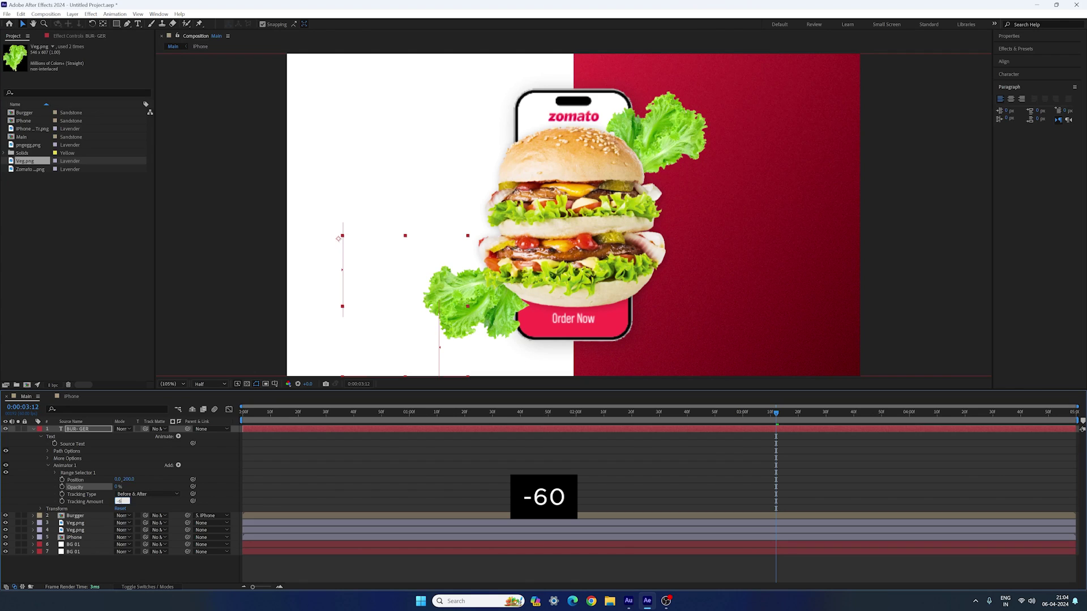
pyautogui.write('0')
pyautogui.press('Return')
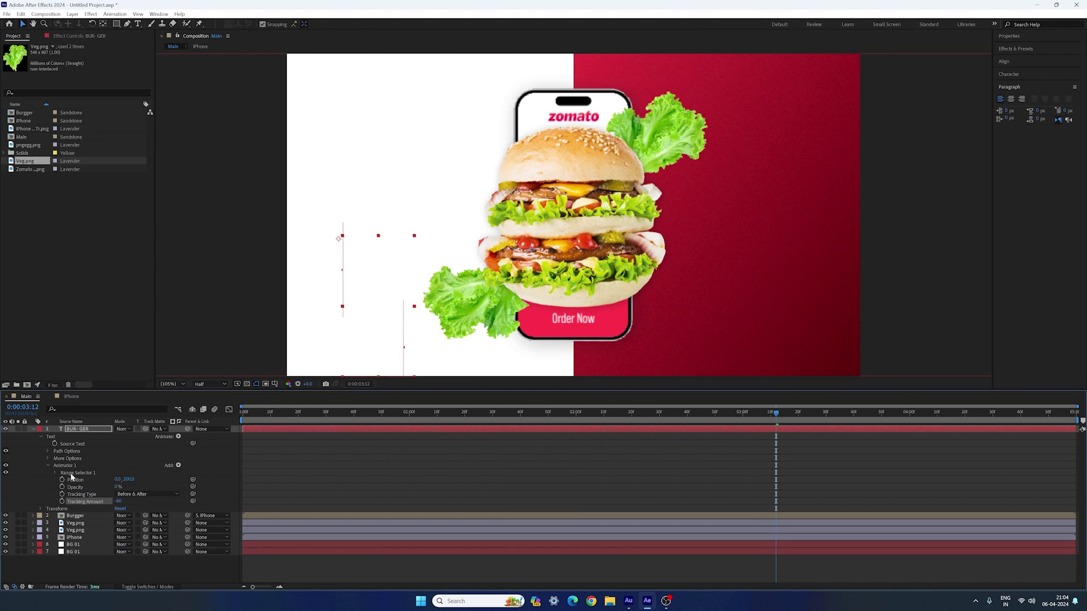
# - Keyframe the BUR-GER animator's Range Selector Start at 0% on 0:00:00:45 and 100% on 0:00:01:45
pyautogui.click(56, 473)
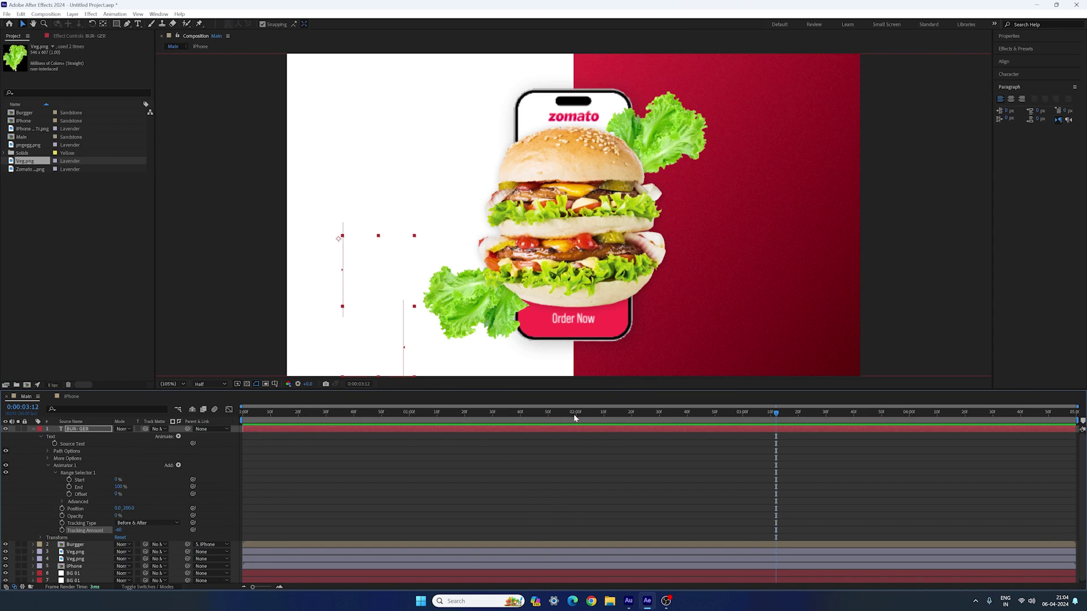
pyautogui.click(534, 418)
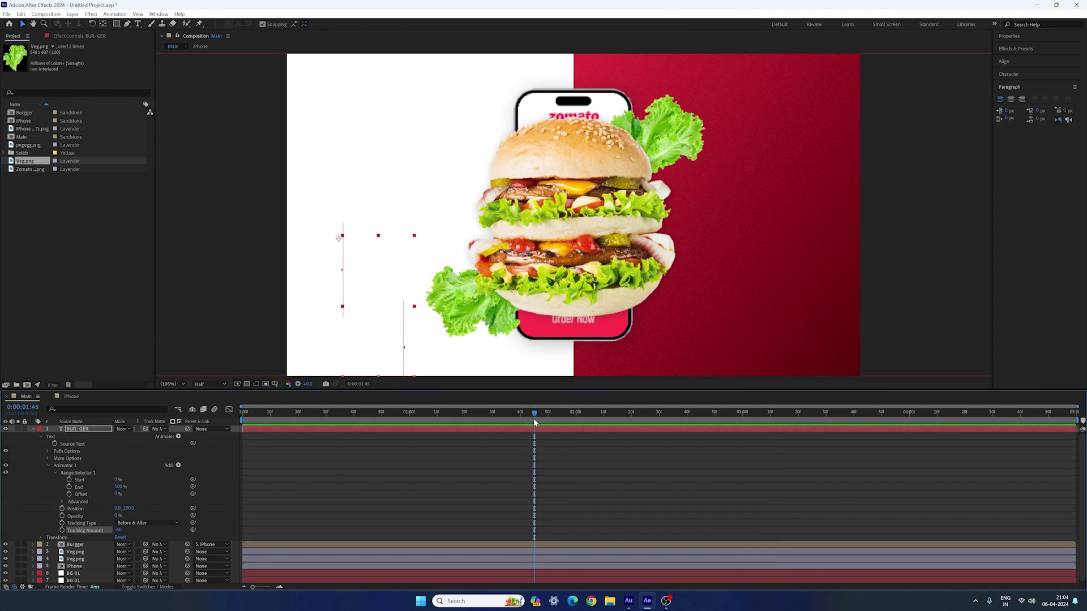
pyautogui.moveTo(117, 481); pyautogui.dragTo(138, 493)
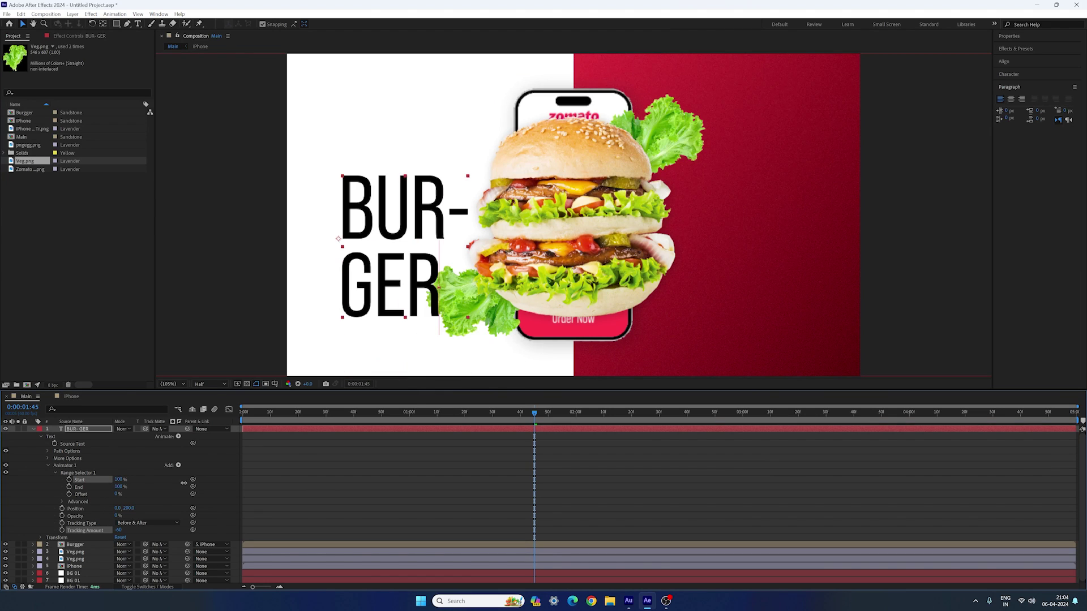
pyautogui.click(69, 480)
pyautogui.moveTo(467, 415); pyautogui.dragTo(367, 425)
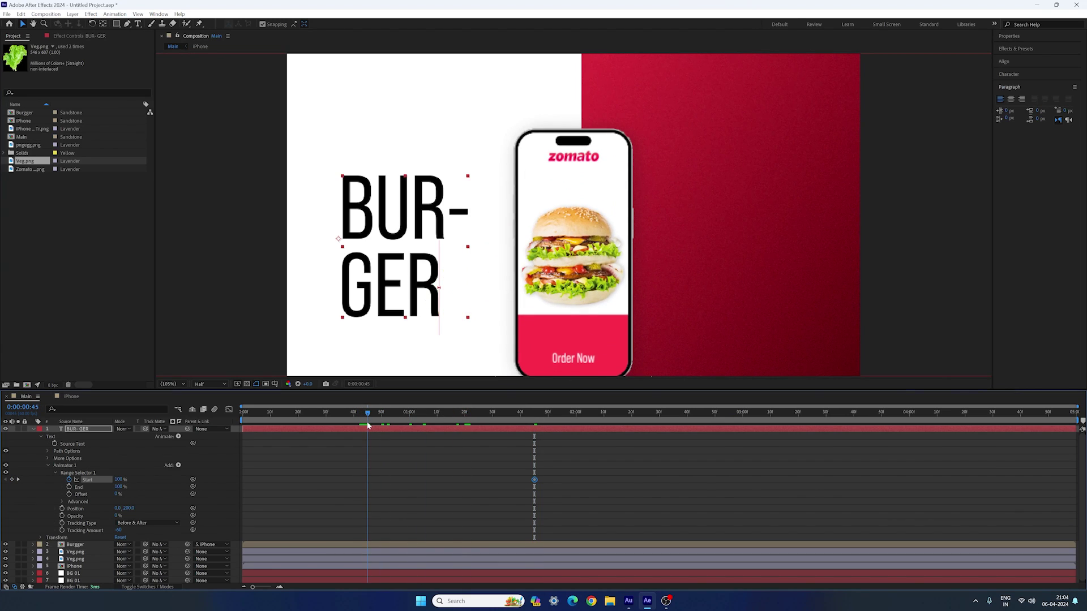
pyautogui.click(120, 481)
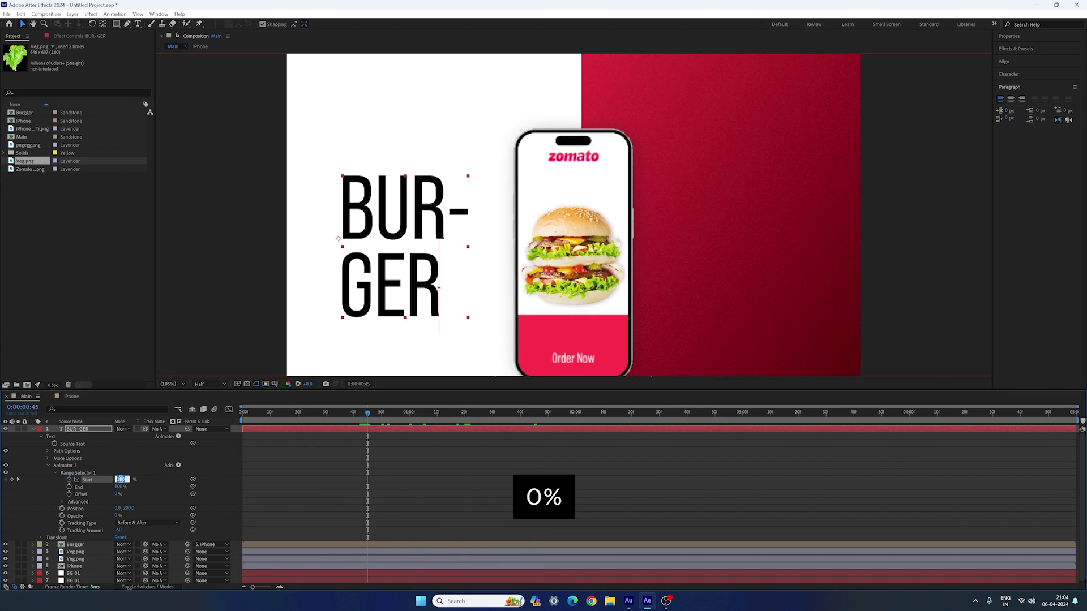
pyautogui.write('0')
pyautogui.press('Return')
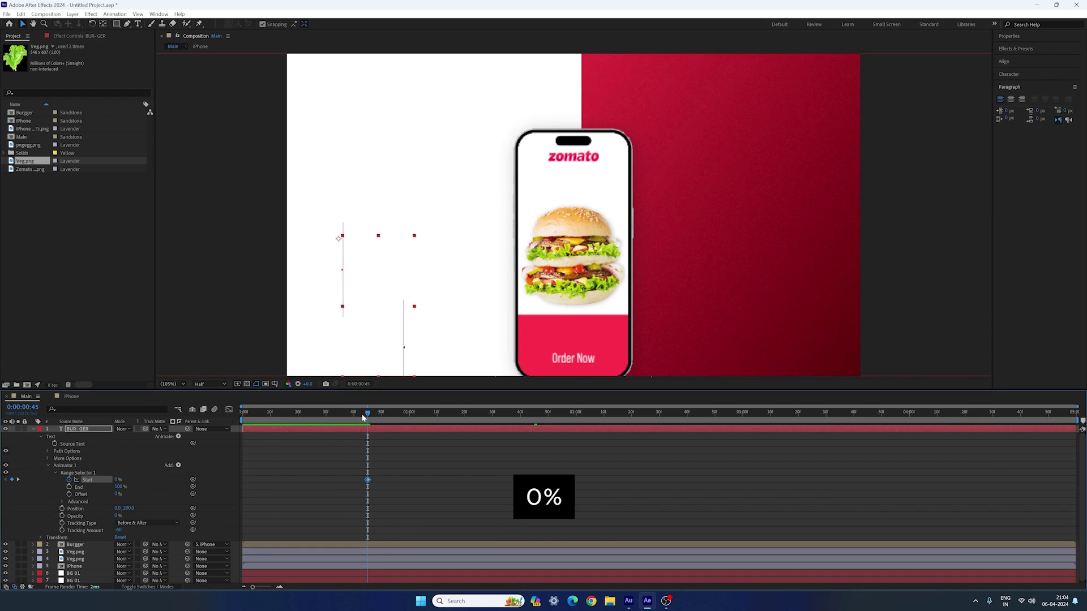
# - Apply Easy Ease to both Range Selector Start keyframes of the BUR-GER layer
pyautogui.moveTo(363, 417); pyautogui.dragTo(576, 427)
pyautogui.moveTo(558, 468); pyautogui.dragTo(354, 501)
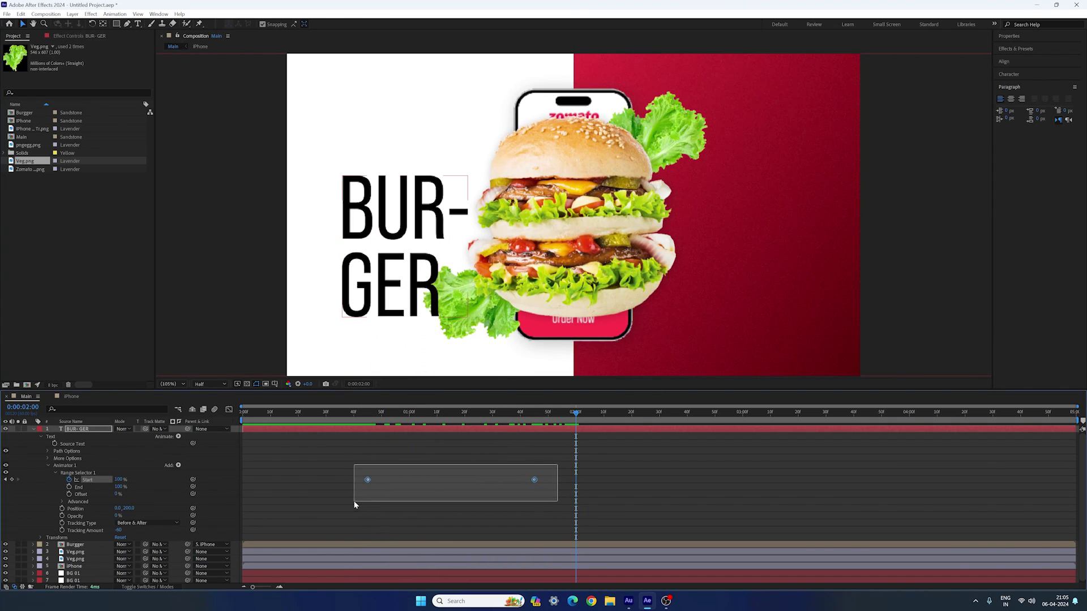
pyautogui.press('F9')
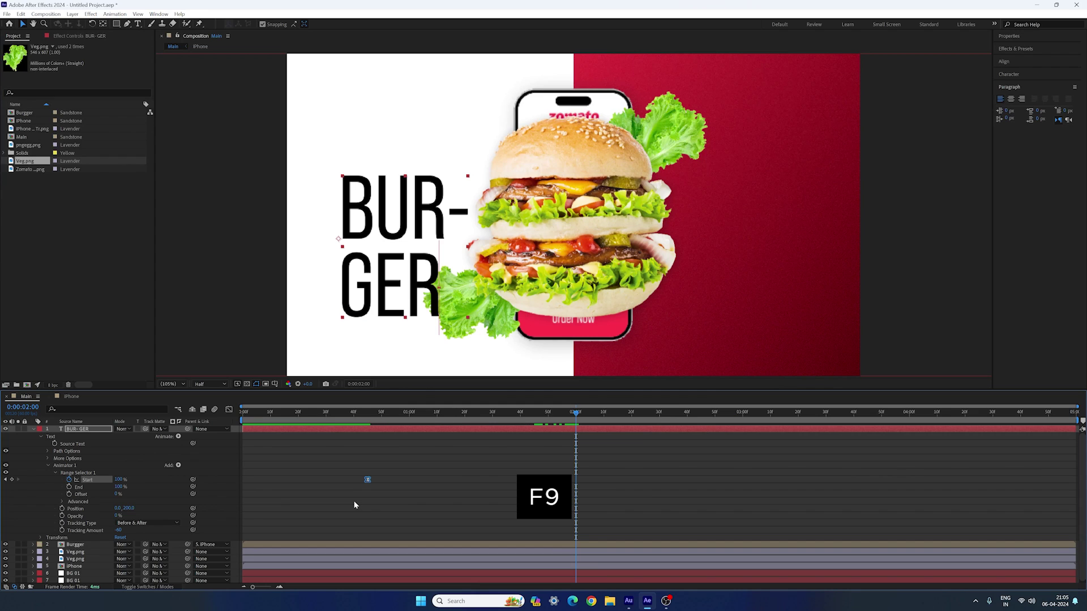
# - Pull both handles of the Start speed graph inward into a sharp central peak and preview the text reveal
pyautogui.click(229, 410)
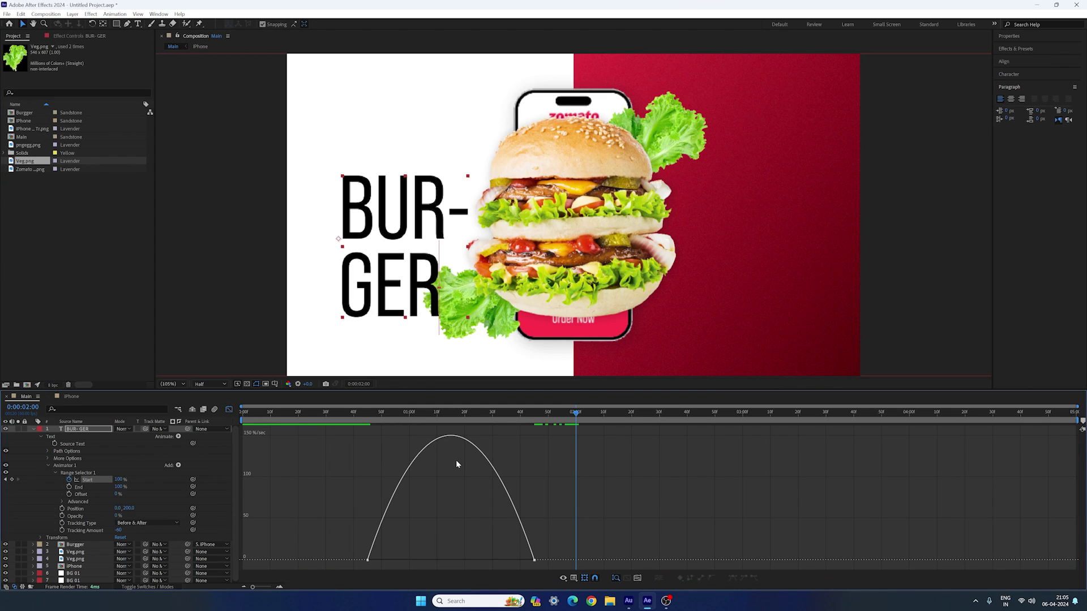
pyautogui.moveTo(404, 418); pyautogui.dragTo(451, 423)
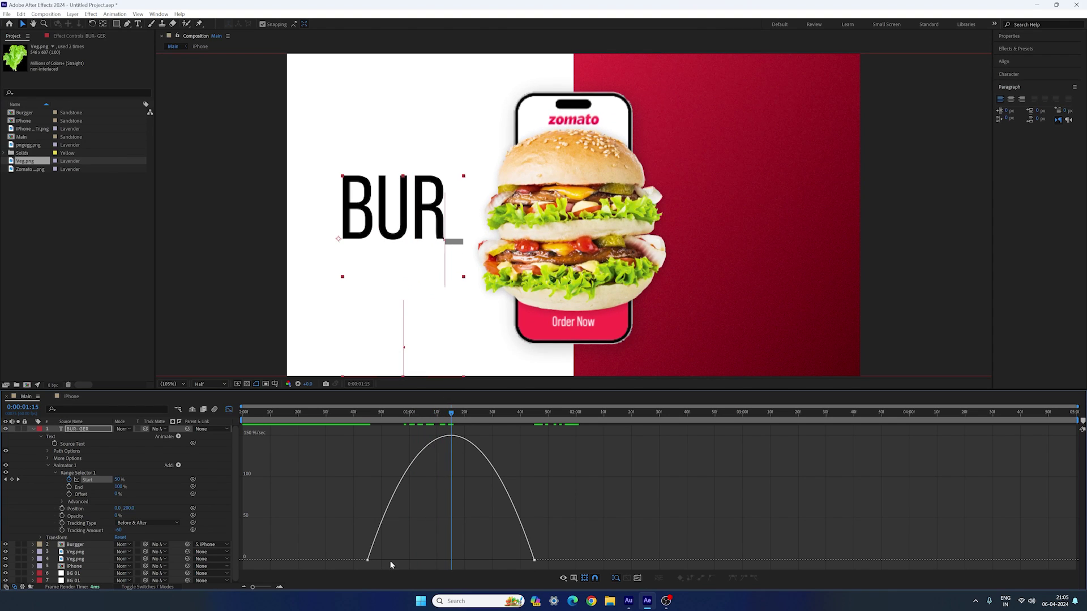
pyautogui.hotkey('ctrl', 'a')
pyautogui.moveTo(394, 561); pyautogui.dragTo(432, 560)
pyautogui.moveTo(506, 560); pyautogui.dragTo(468, 562)
pyautogui.click(357, 415)
pyautogui.press('space')
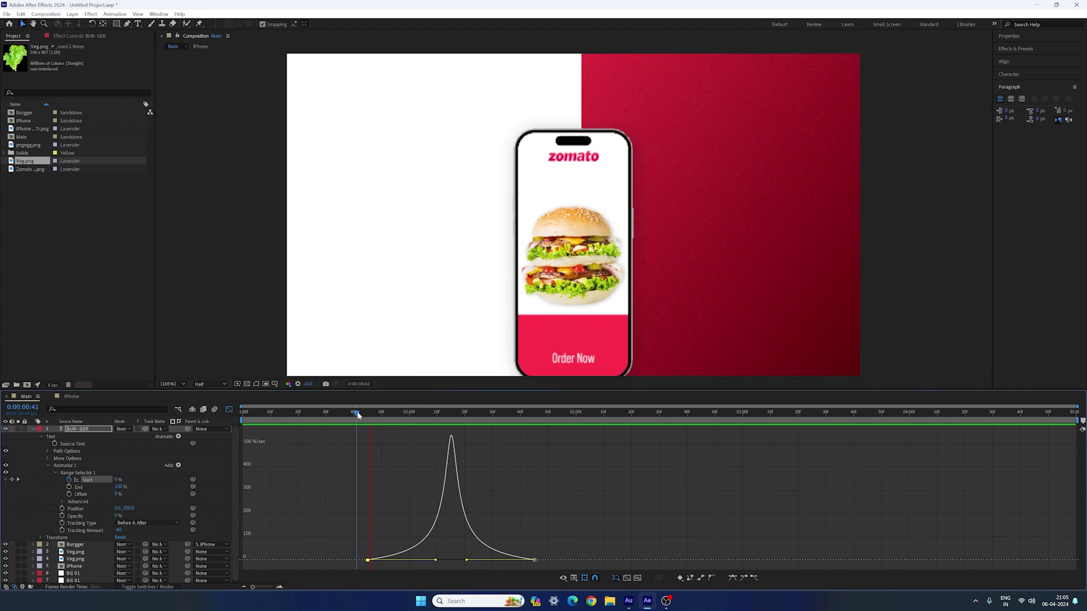
pyautogui.press('space')
pyautogui.press('space')
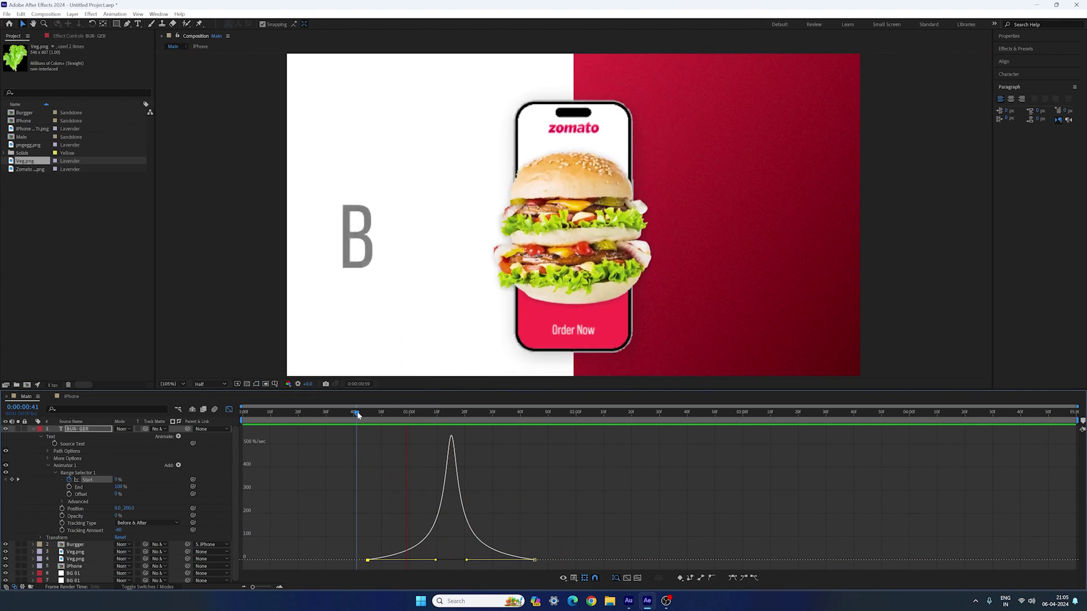
pyautogui.press('space')
pyautogui.press('space')
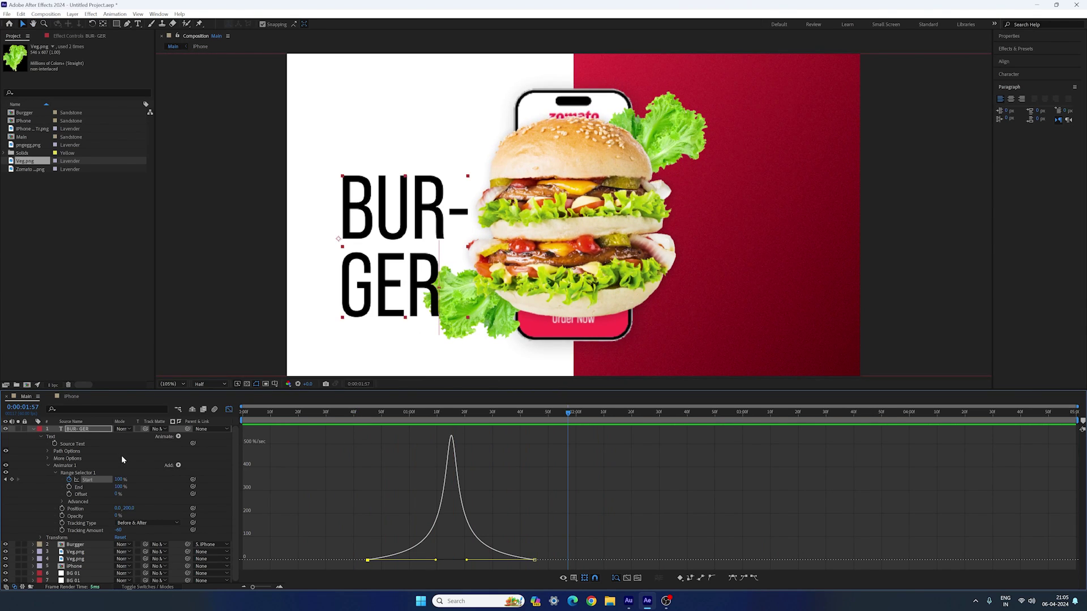
# - Duplicate the BUR-GER text layer and set the copy's font size to 75 px
pyautogui.click(33, 429)
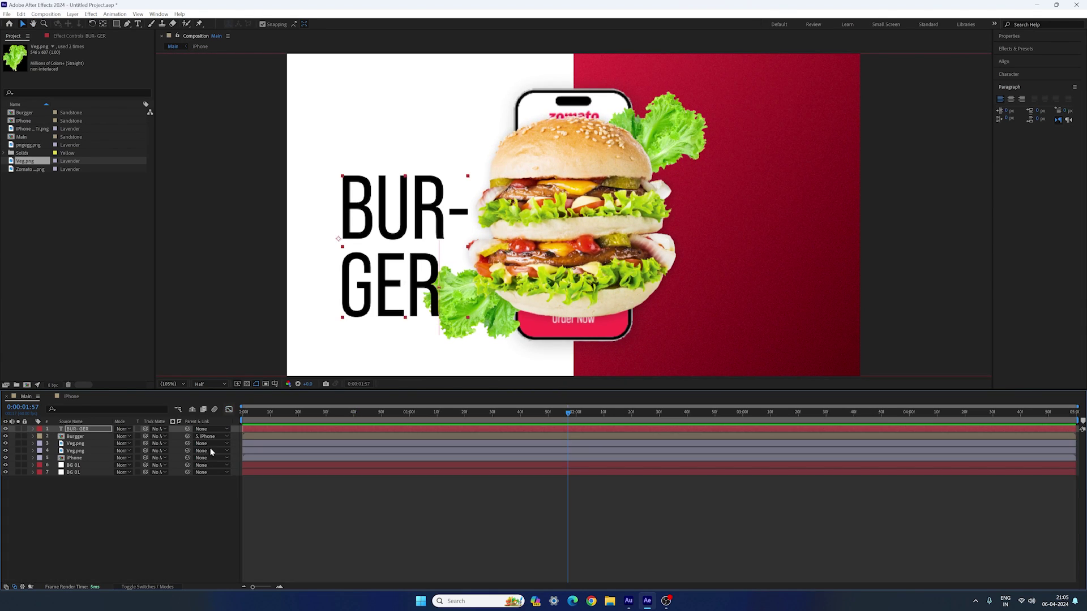
pyautogui.click(229, 410)
pyautogui.hotkey('ctrl', 'd')
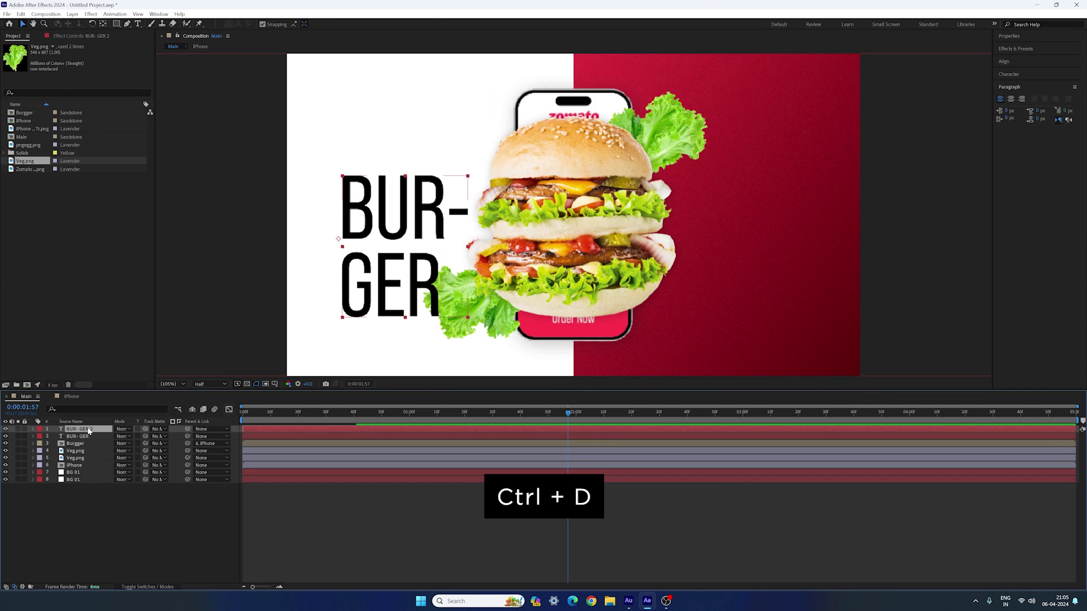
pyautogui.doubleClick(89, 431)
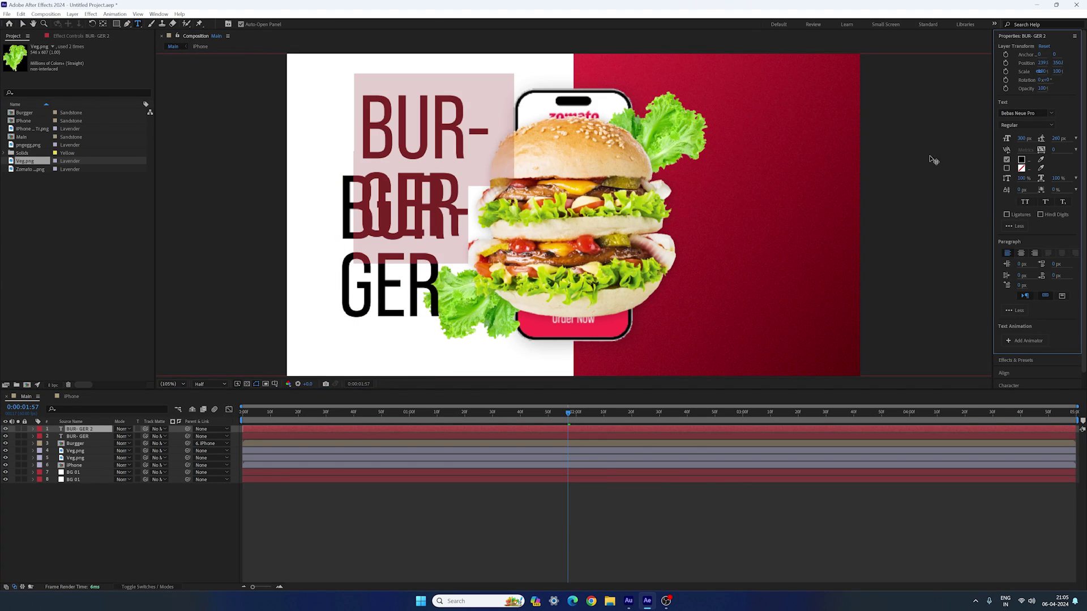
pyautogui.moveTo(1023, 141); pyautogui.dragTo(1009, 139)
pyautogui.click(1019, 139)
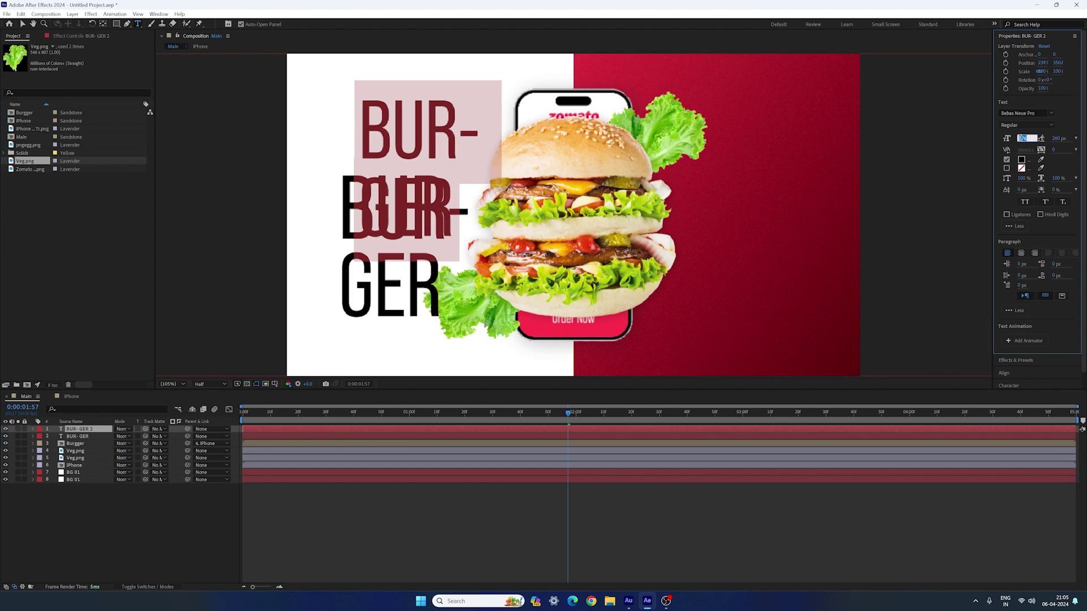
pyautogui.write('75')
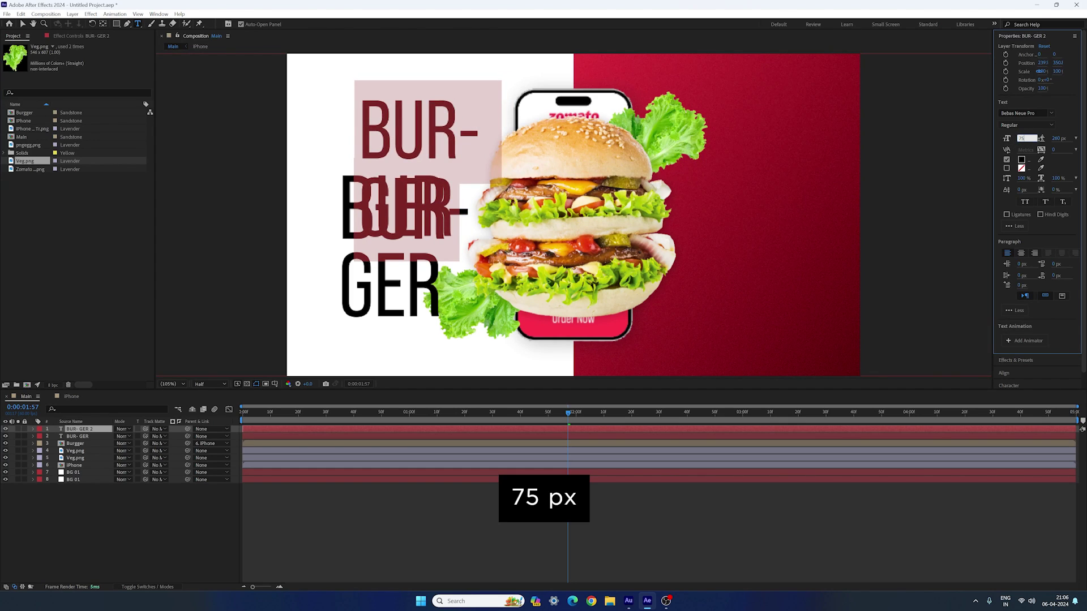
pyautogui.press('Return')
# - Replace the duplicated layer's text with "FRESH & TASTY" and set its font style to Bold
pyautogui.write('FRES')
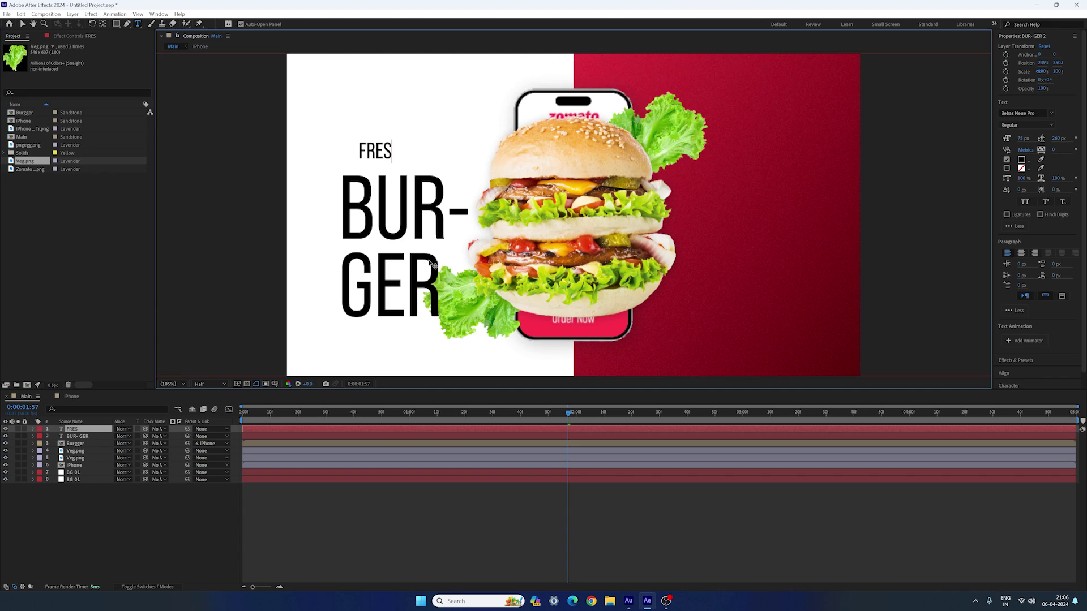
pyautogui.write('H & TASTY')
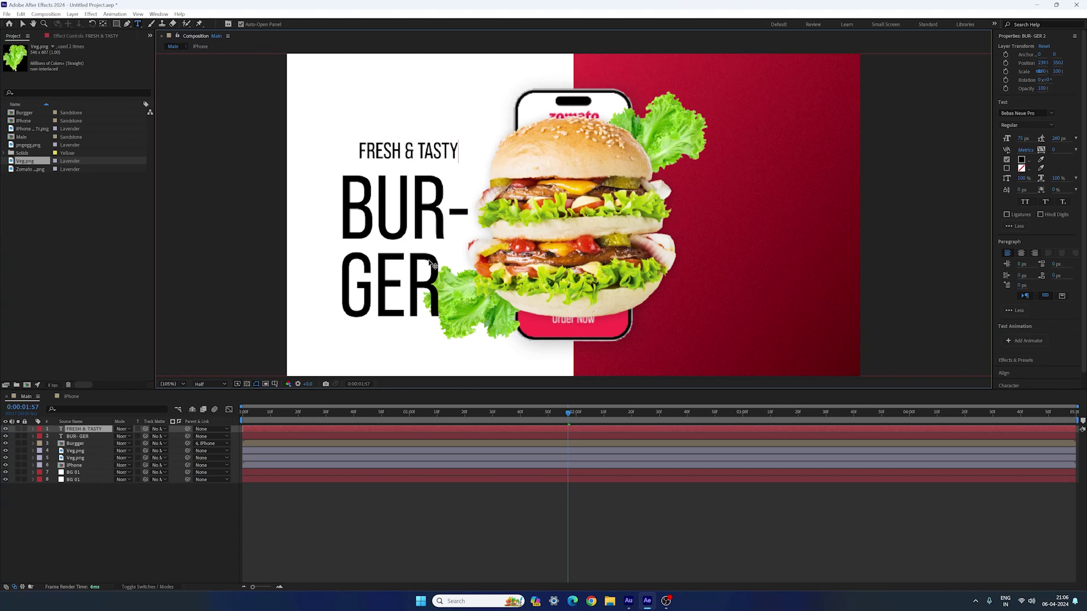
pyautogui.hotkey('ctrl', 'a')
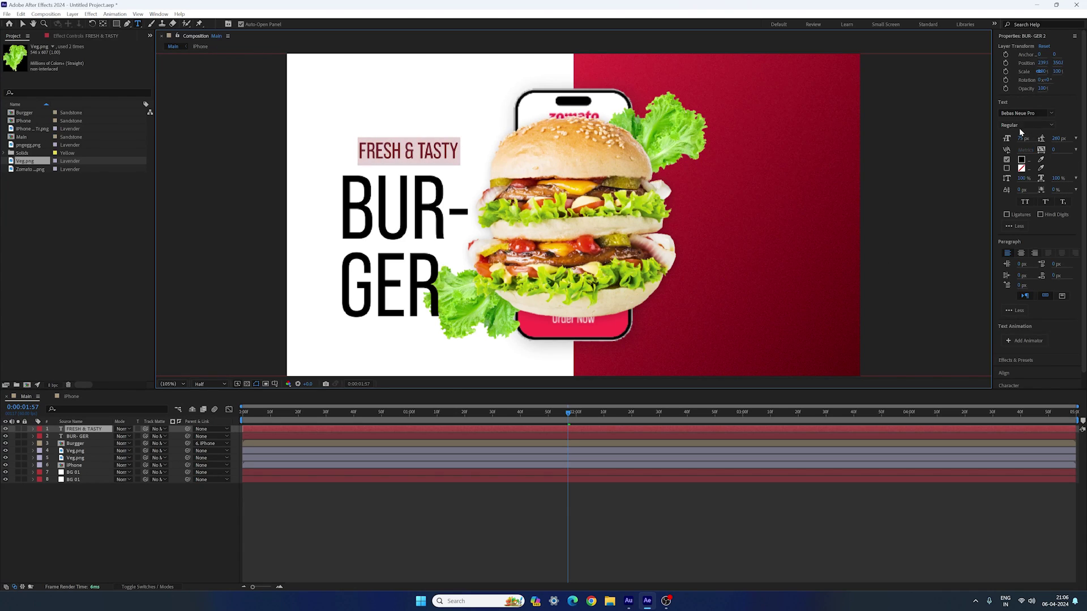
pyautogui.click(1042, 126)
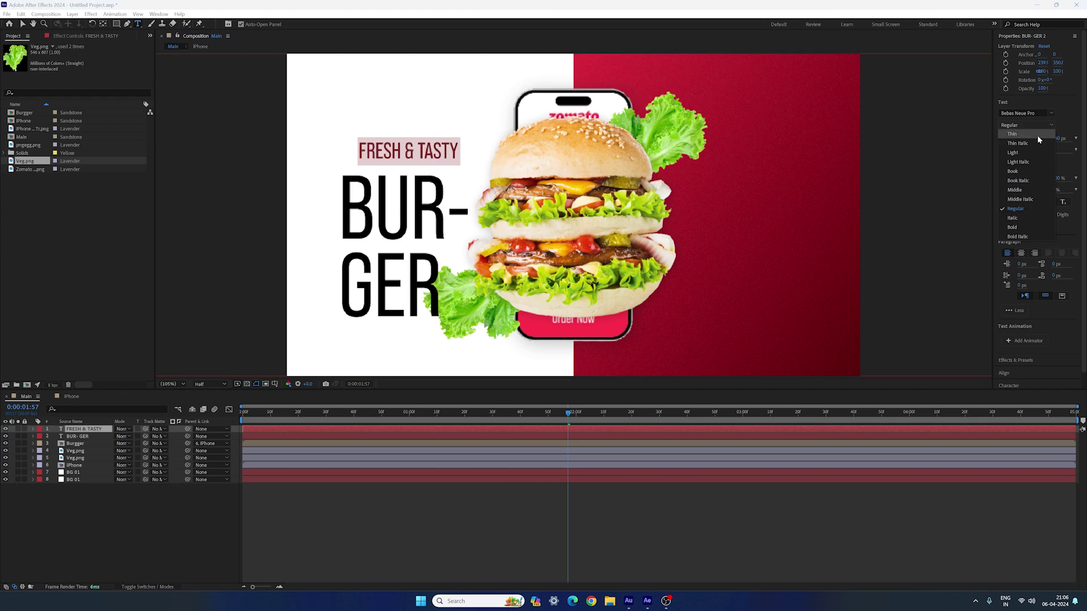
pyautogui.click(1017, 227)
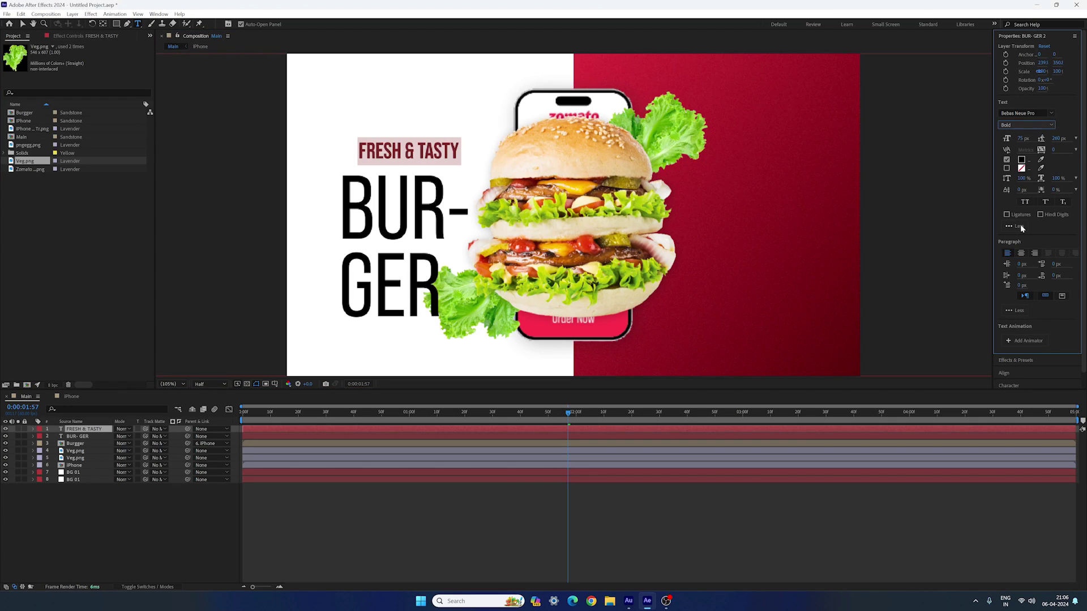
# - Align FRESH & TASTY with the left edge of BUR-GER and fill it with the phone's Order Now red, EE2748
pyautogui.click(22, 25)
pyautogui.moveTo(439, 153); pyautogui.dragTo(423, 153)
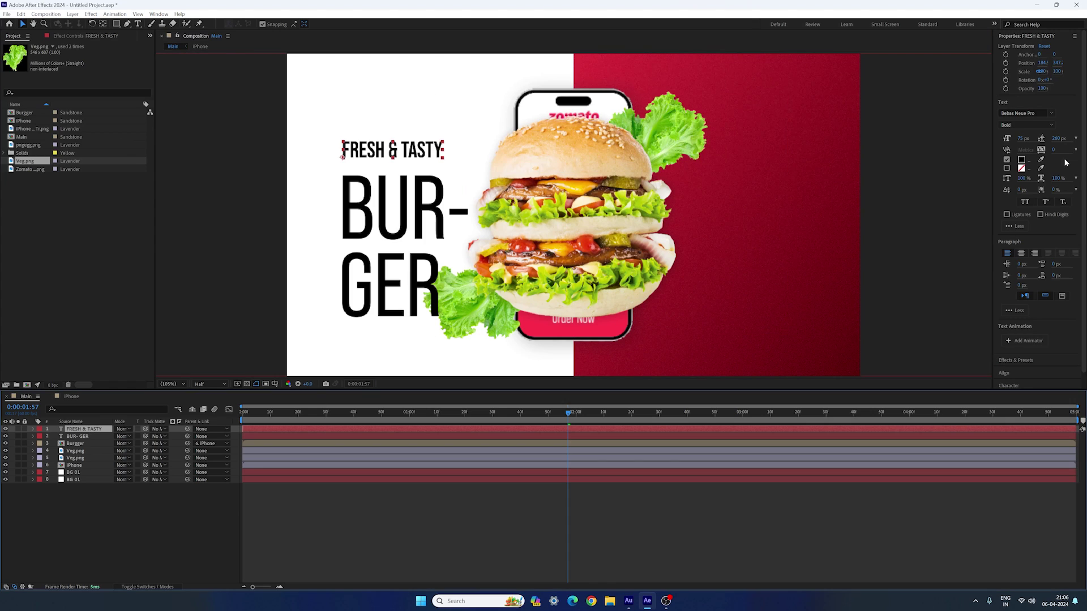
pyautogui.click(1022, 161)
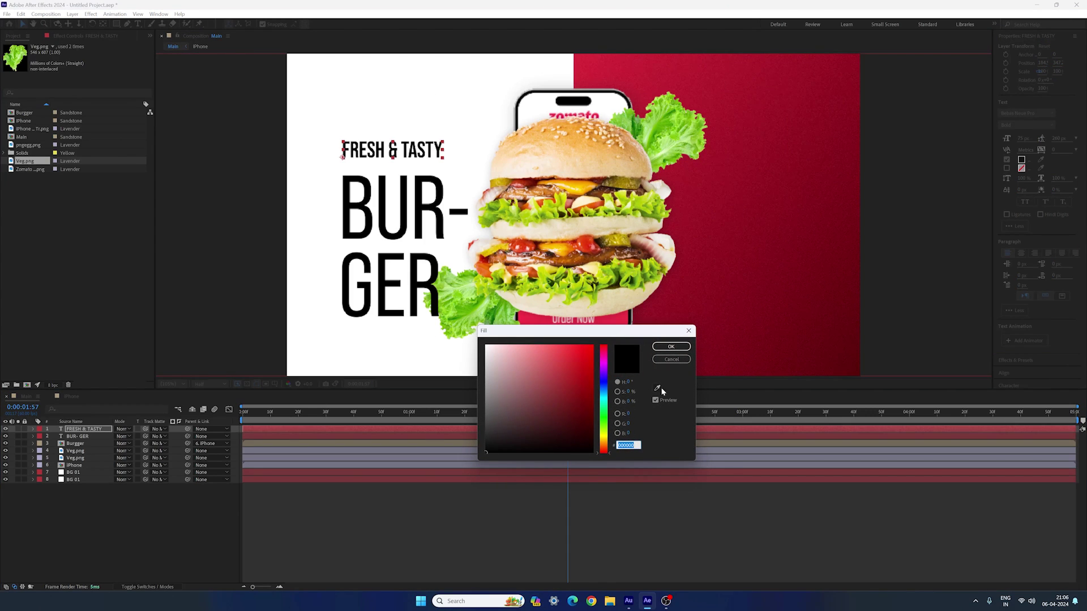
pyautogui.click(657, 388)
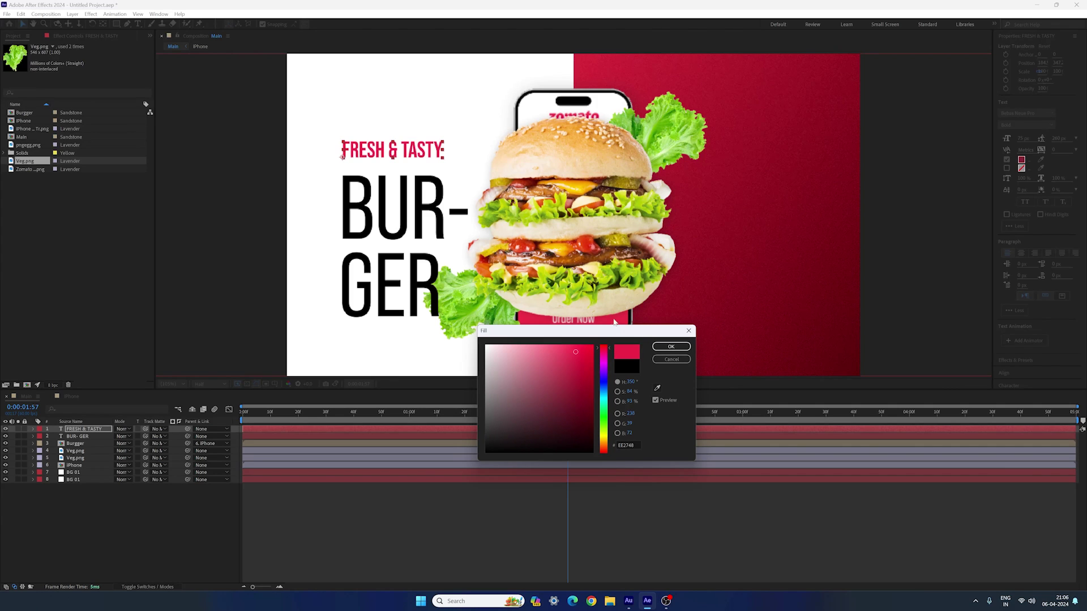
pyautogui.click(671, 347)
# - Preview the FRESH & TASTY reveal in Main and set the current time to 0:00:02:00
pyautogui.press('space')
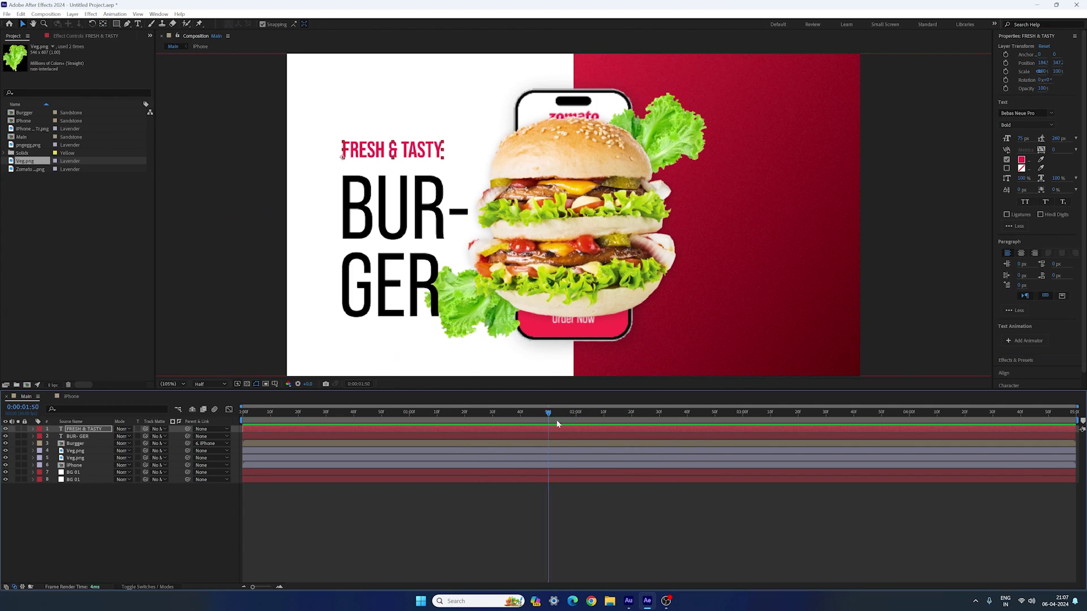
pyautogui.press('space')
pyautogui.click(575, 413)
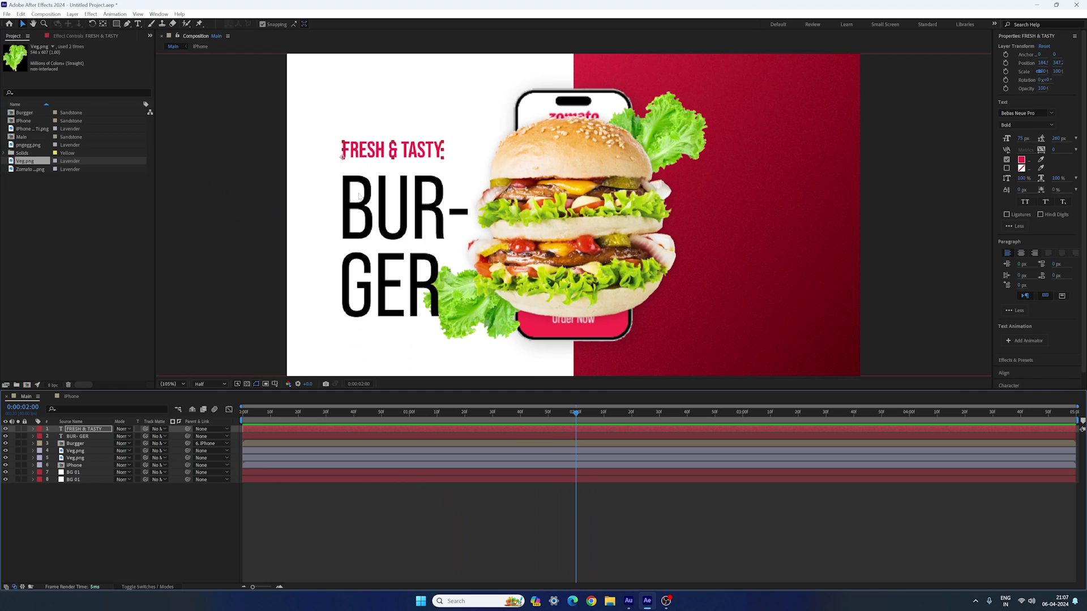
# - Delete the Tracking Amount and Tracking Type properties from Animator 1 of the FRESH & TASTY layer
pyautogui.click(33, 429)
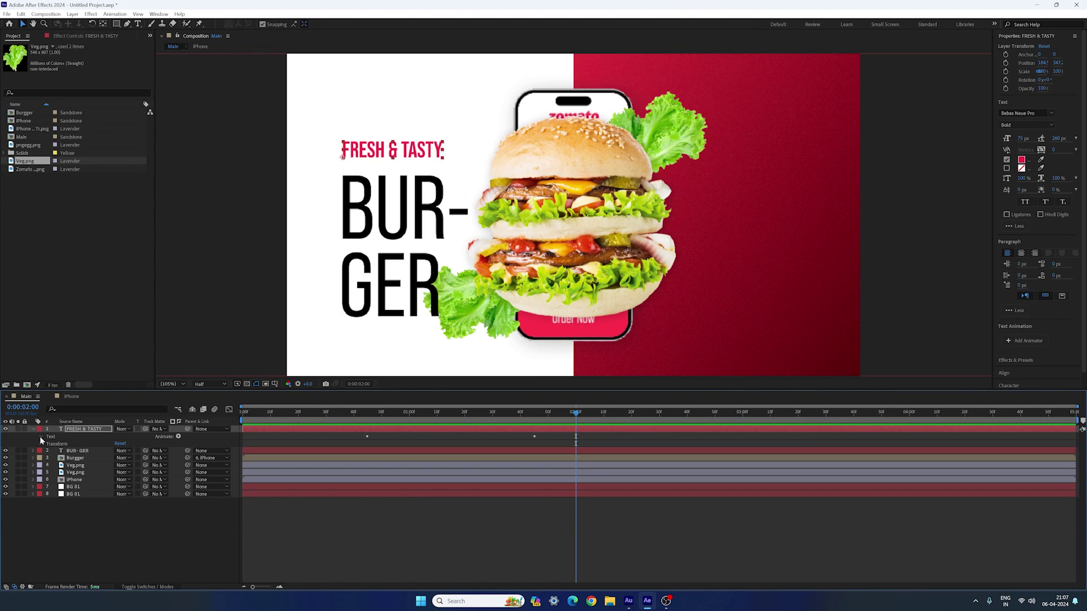
pyautogui.click(41, 437)
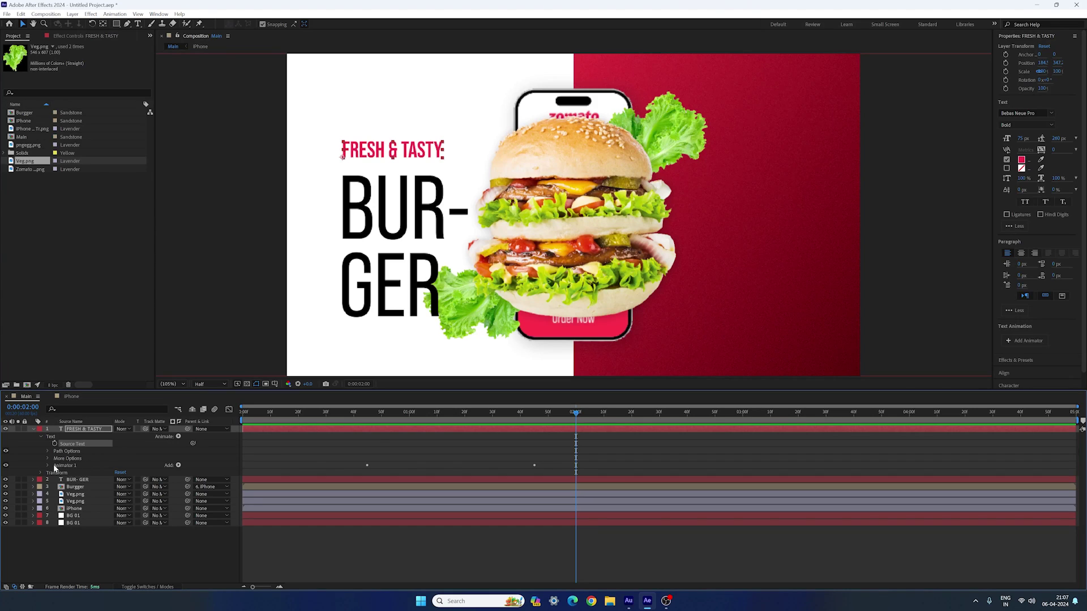
pyautogui.click(48, 466)
pyautogui.click(90, 495)
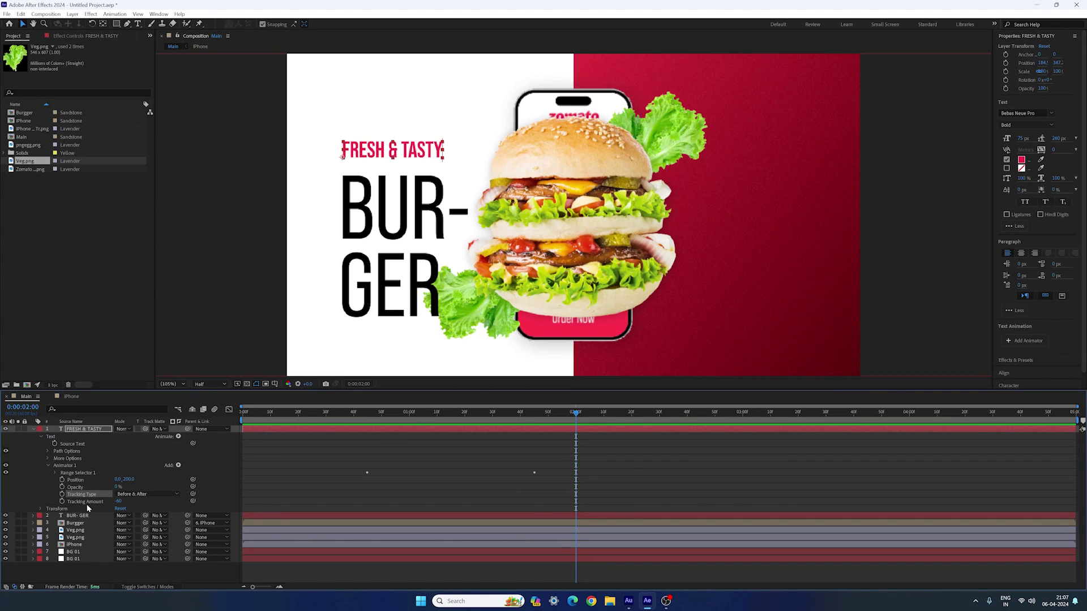
pyautogui.press('Delete')
pyautogui.click(91, 496)
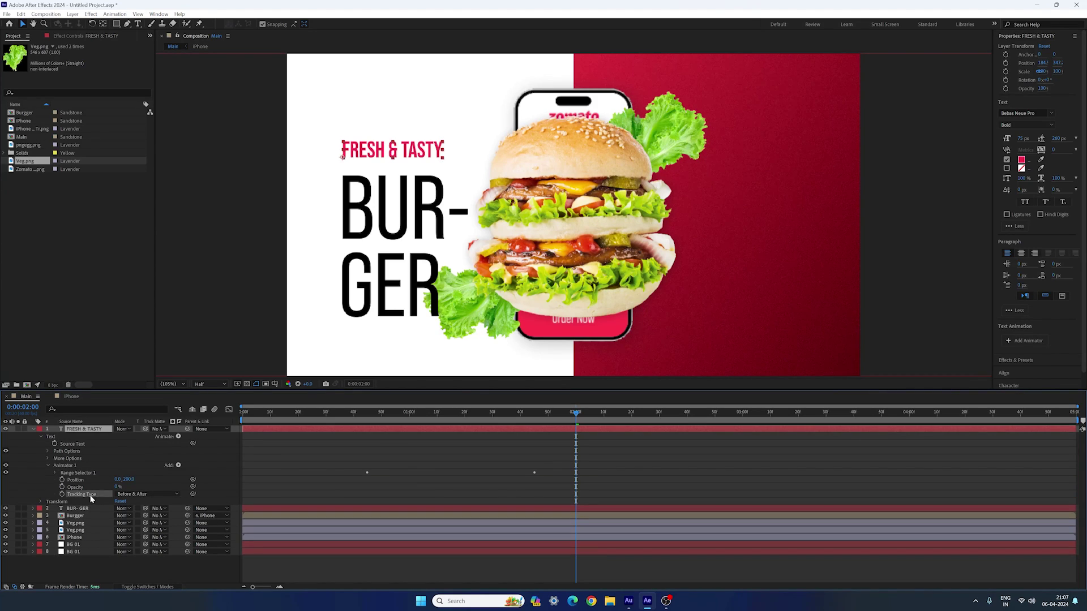
pyautogui.press('Delete')
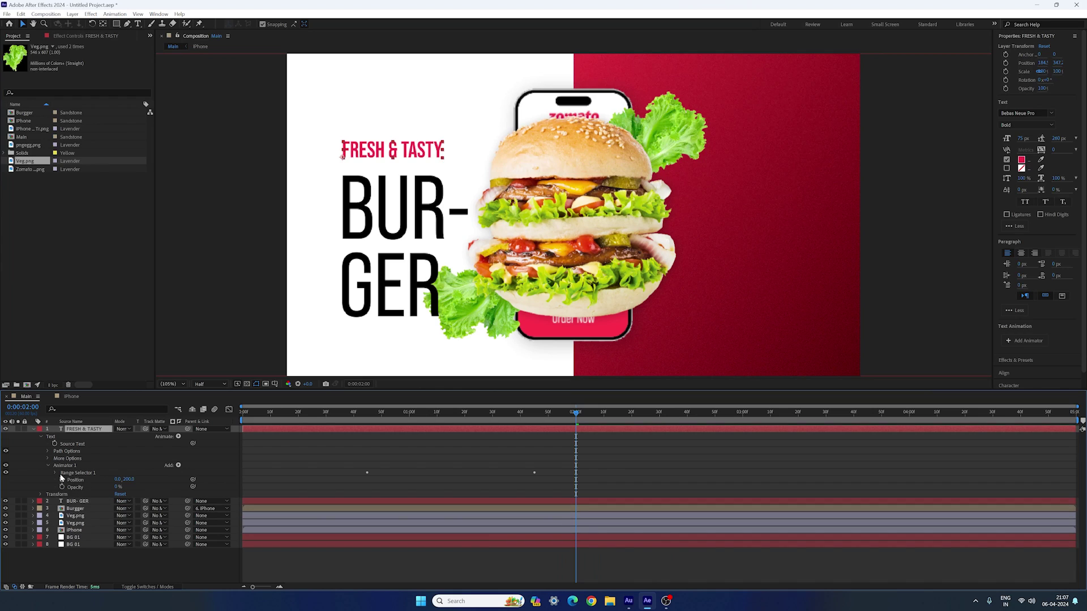
# - Base FRESH & TASTY's Range Selector 1 on Words and preview the animation from the beginning
pyautogui.click(54, 473)
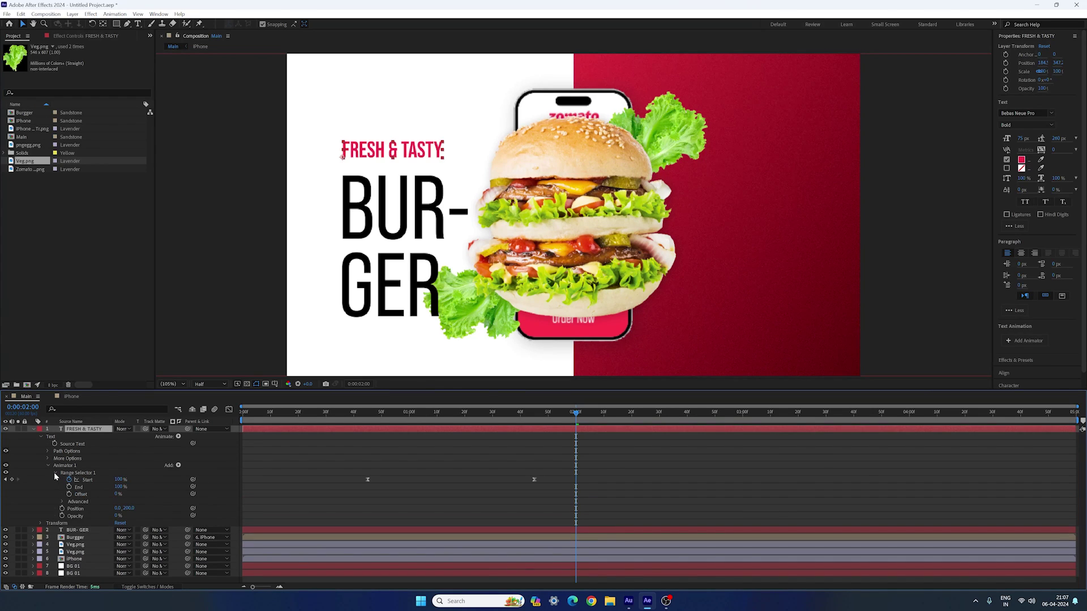
pyautogui.click(64, 502)
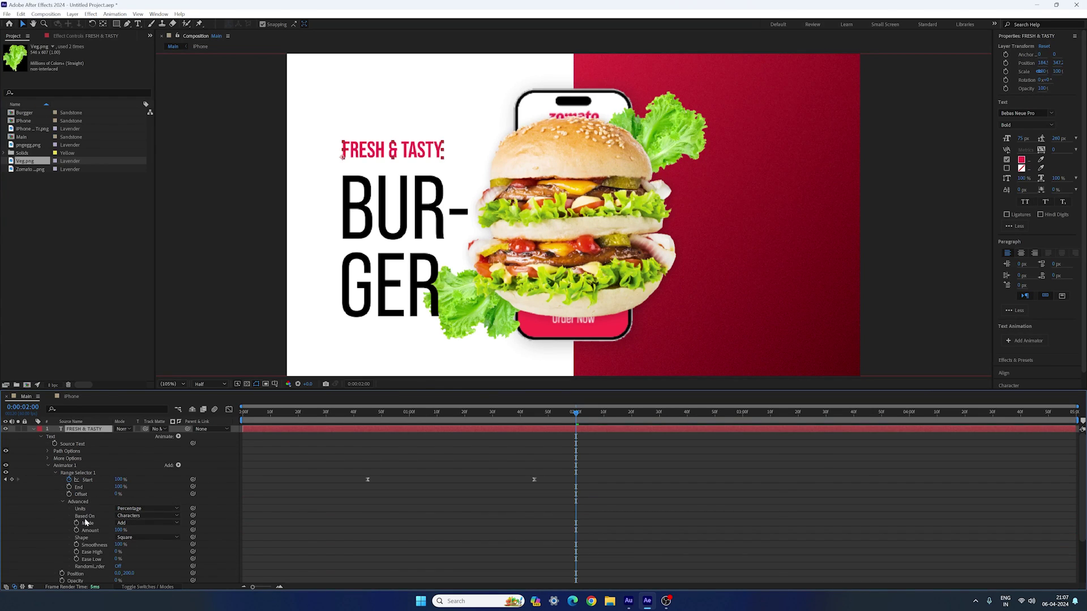
pyautogui.click(151, 517)
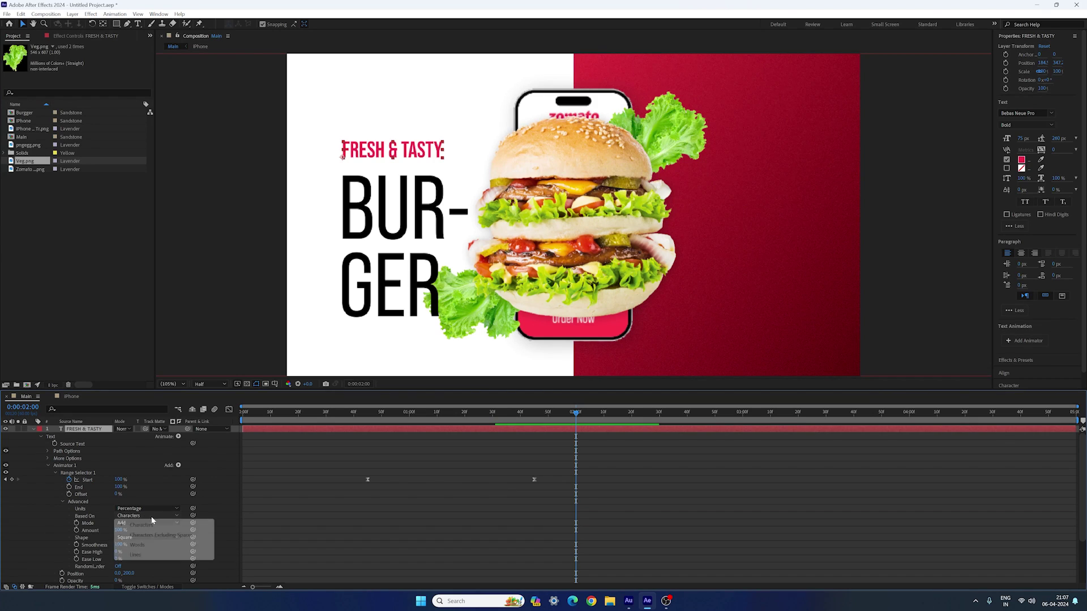
pyautogui.click(138, 545)
pyautogui.press('Home')
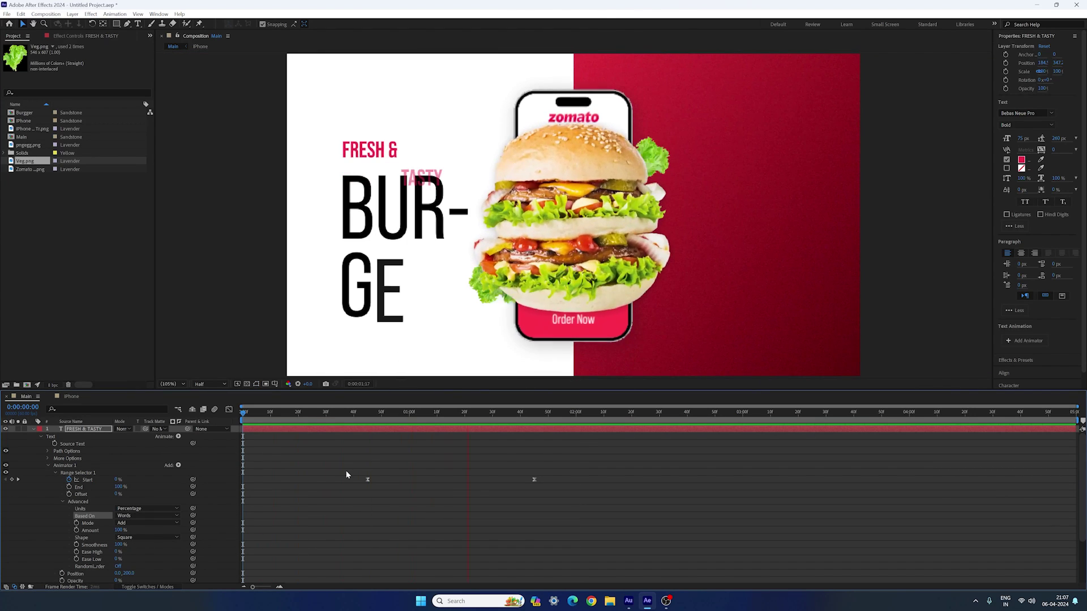
pyautogui.press('space')
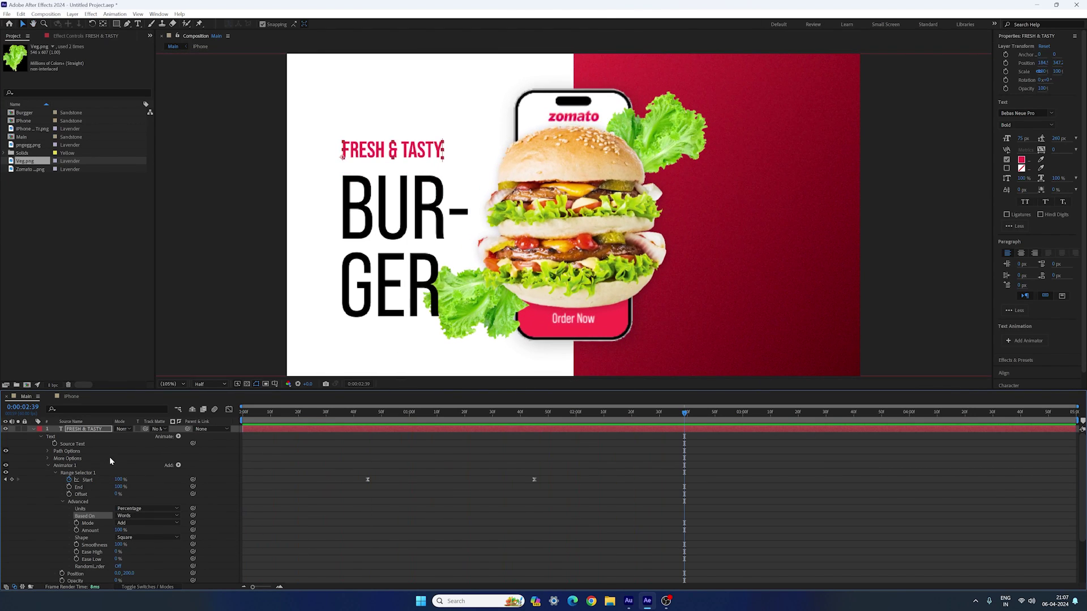
# - Shift both Start keyframes of FRESH & TASTY earlier so the first one sits at 0:00:00:15
pyautogui.click(35, 429)
pyautogui.press('u')
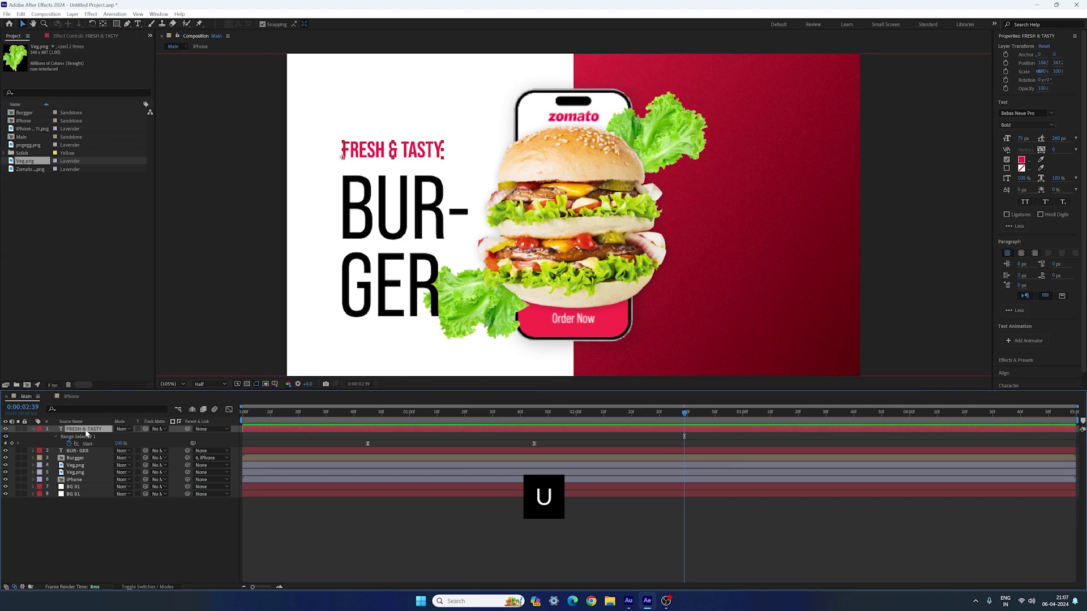
pyautogui.click(268, 415)
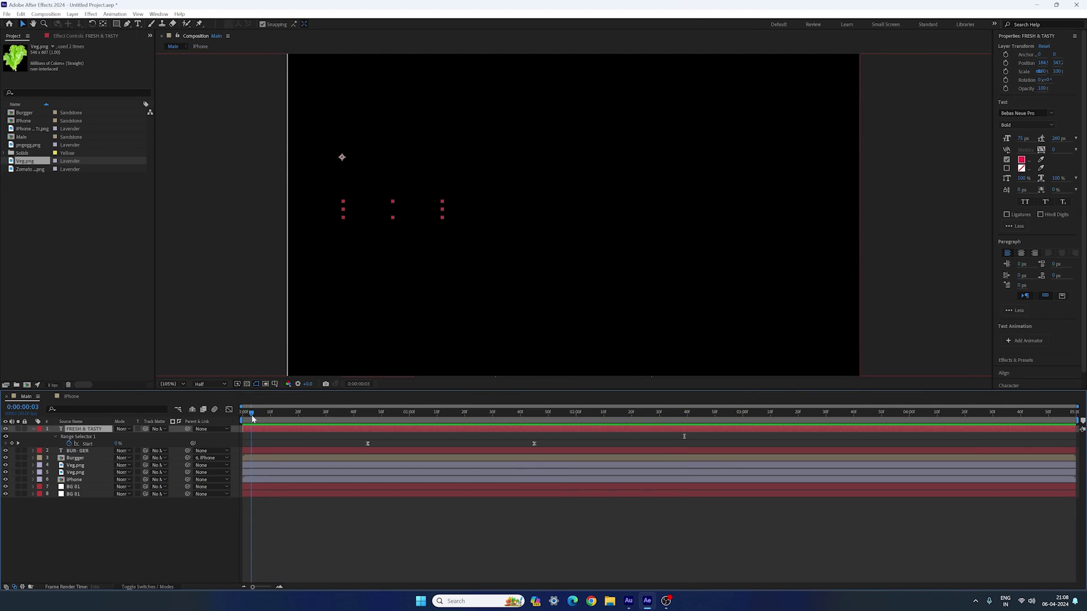
pyautogui.moveTo(275, 420); pyautogui.dragTo(284, 417)
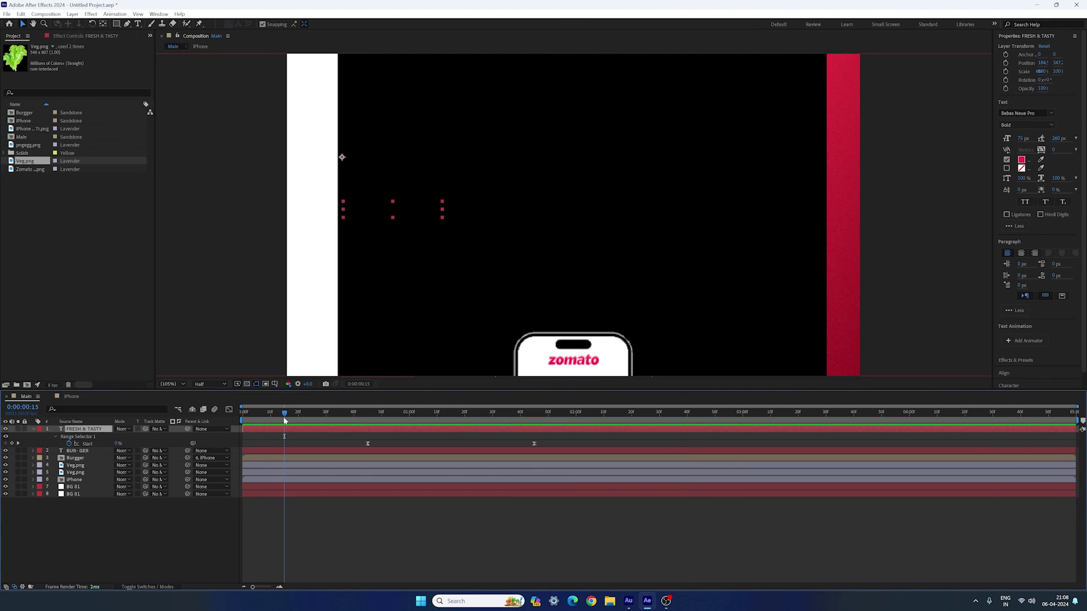
pyautogui.moveTo(585, 439); pyautogui.dragTo(285, 444)
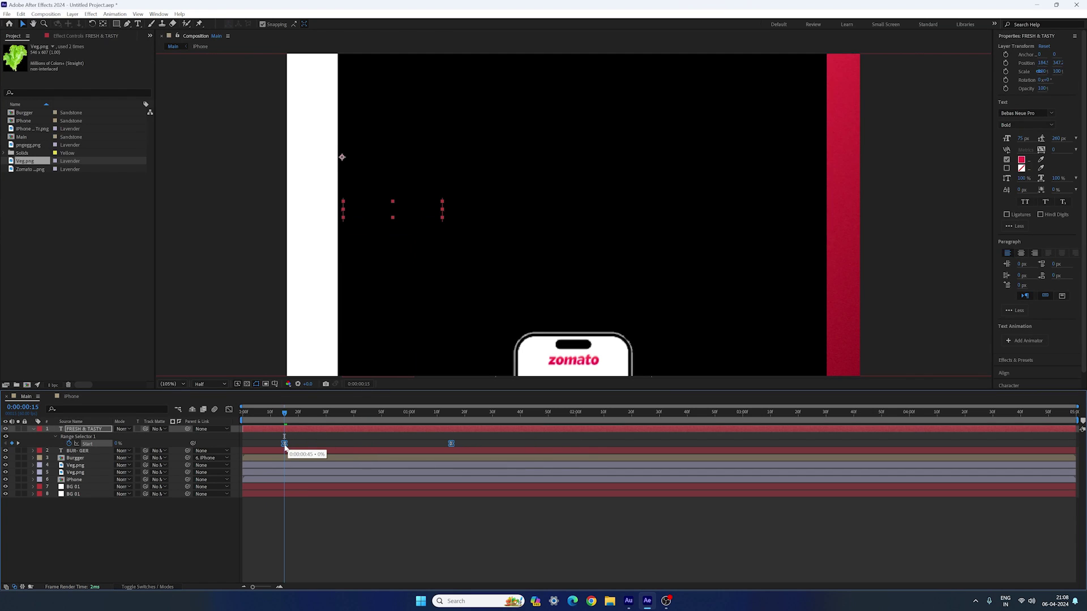
pyautogui.click(526, 413)
pyautogui.click(33, 429)
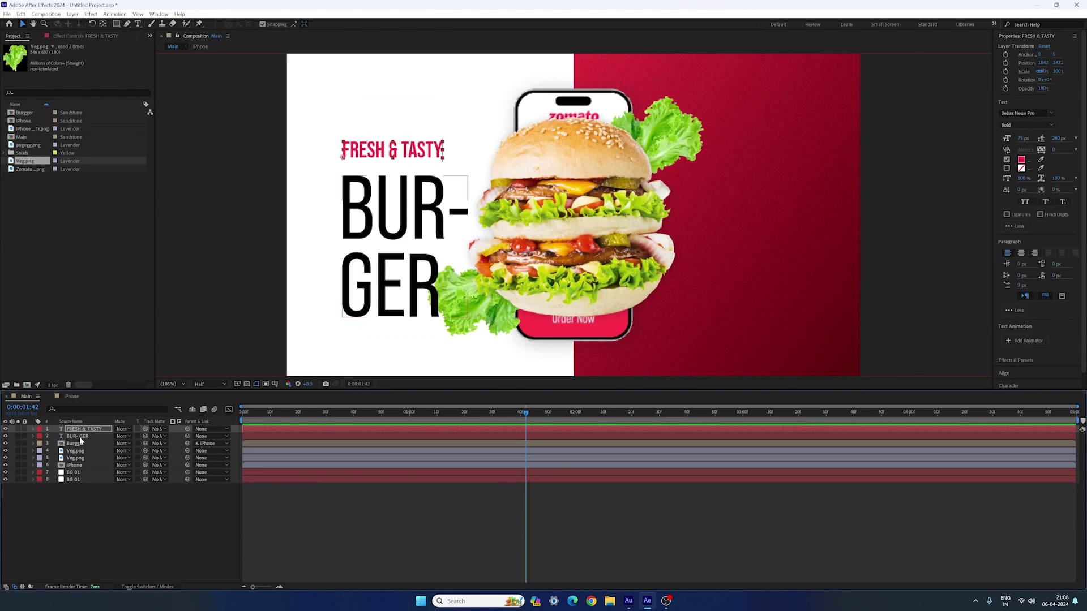
# - Reorder the BUR-GER layer beneath both Veg.png layers, directly above iPhone, and preview the result
pyautogui.click(77, 437)
pyautogui.moveTo(90, 439); pyautogui.dragTo(88, 465)
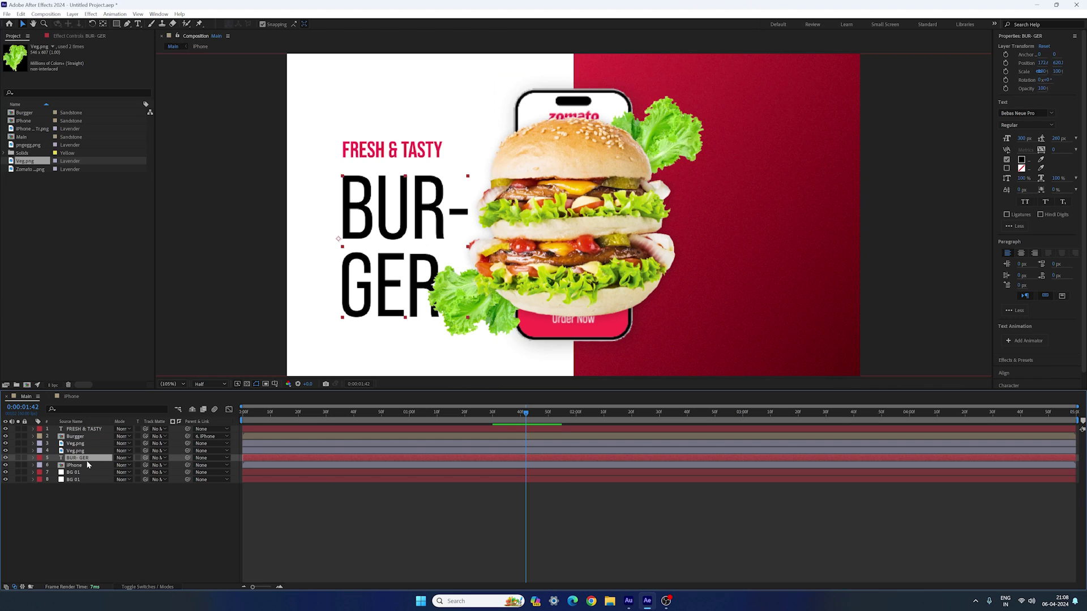
pyautogui.click(111, 518)
pyautogui.click(358, 421)
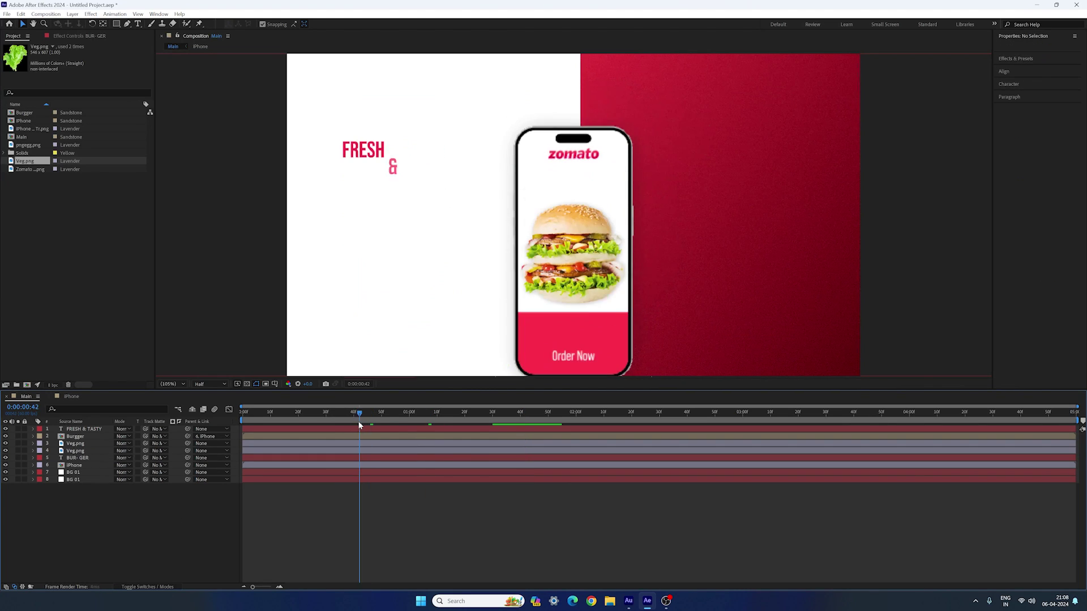
pyautogui.press('space')
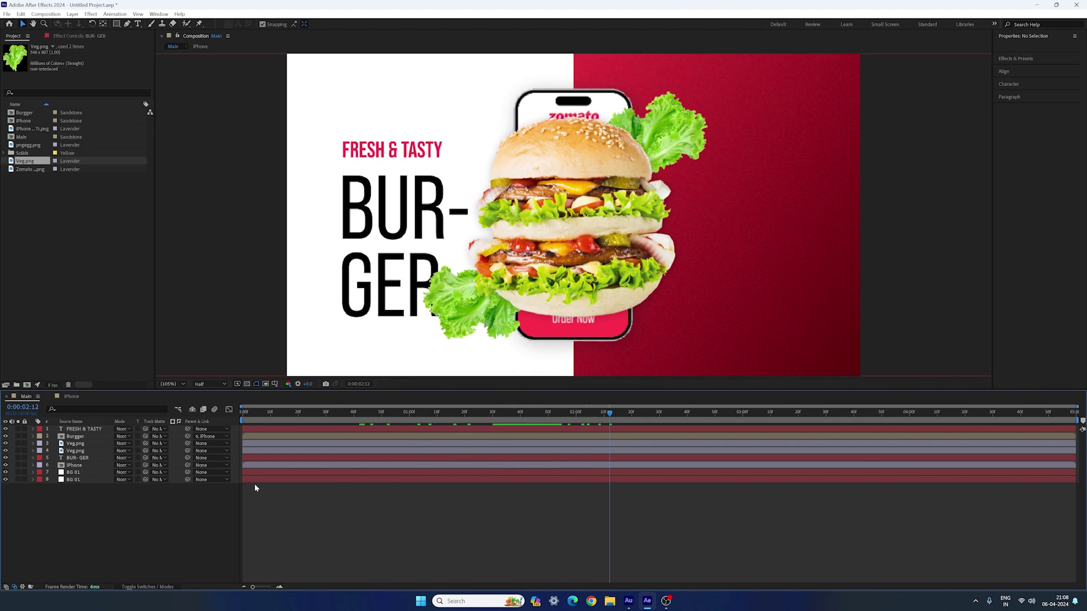
# - Add white "20%" text in Bebas Neue Pro Book, 275 px, on the red half and duplicate its layer
pyautogui.click(137, 23)
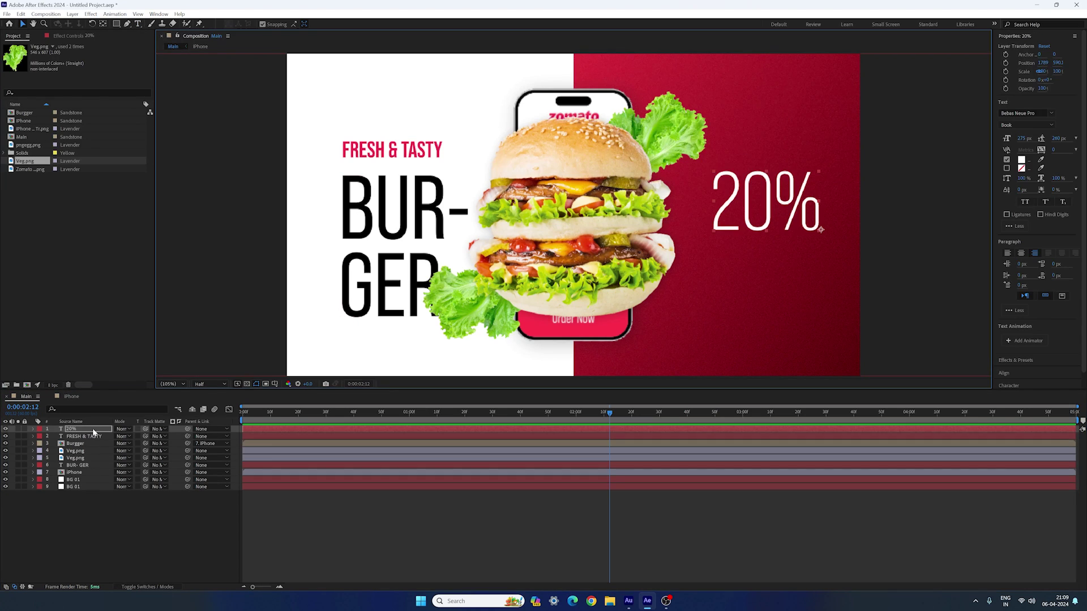
pyautogui.click(92, 431)
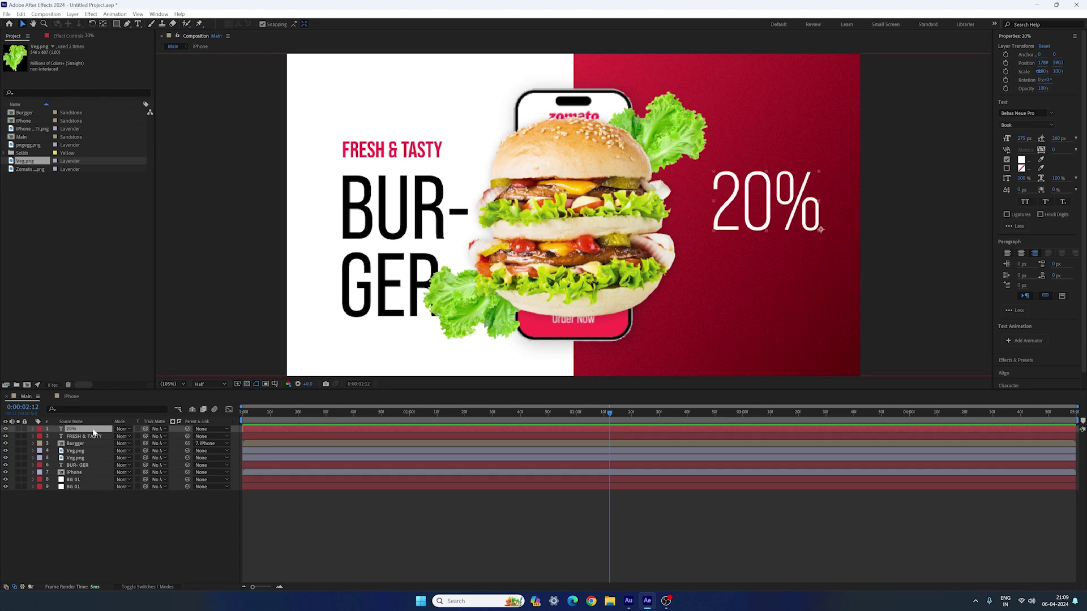
pyautogui.hotkey('ctrl', 'd')
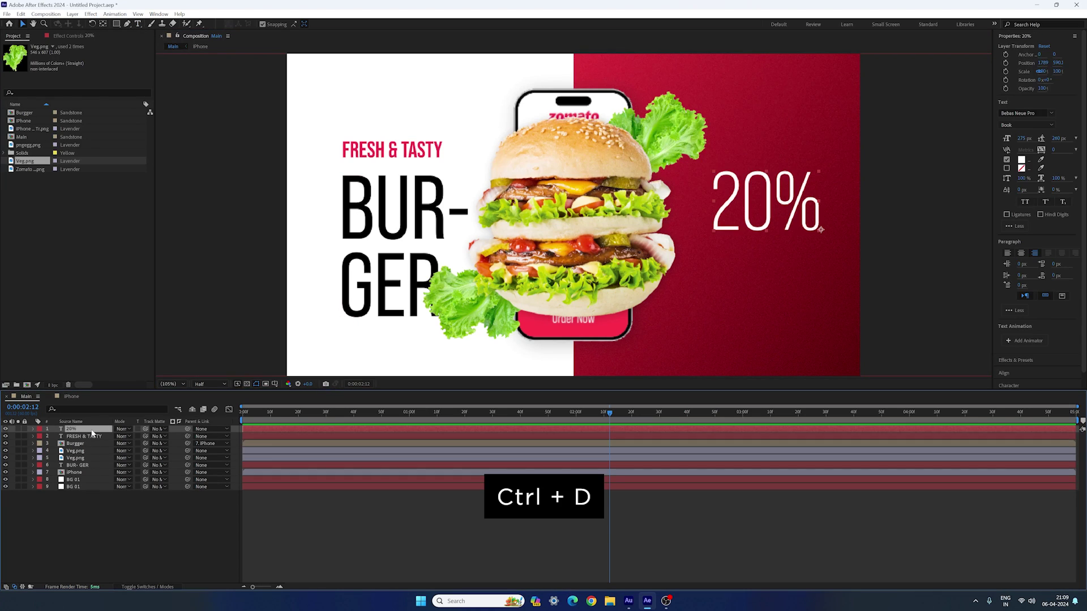
# - Place the duplicated text directly below 20% and replace its wording with "OFF"
pyautogui.moveTo(792, 215); pyautogui.dragTo(791, 272)
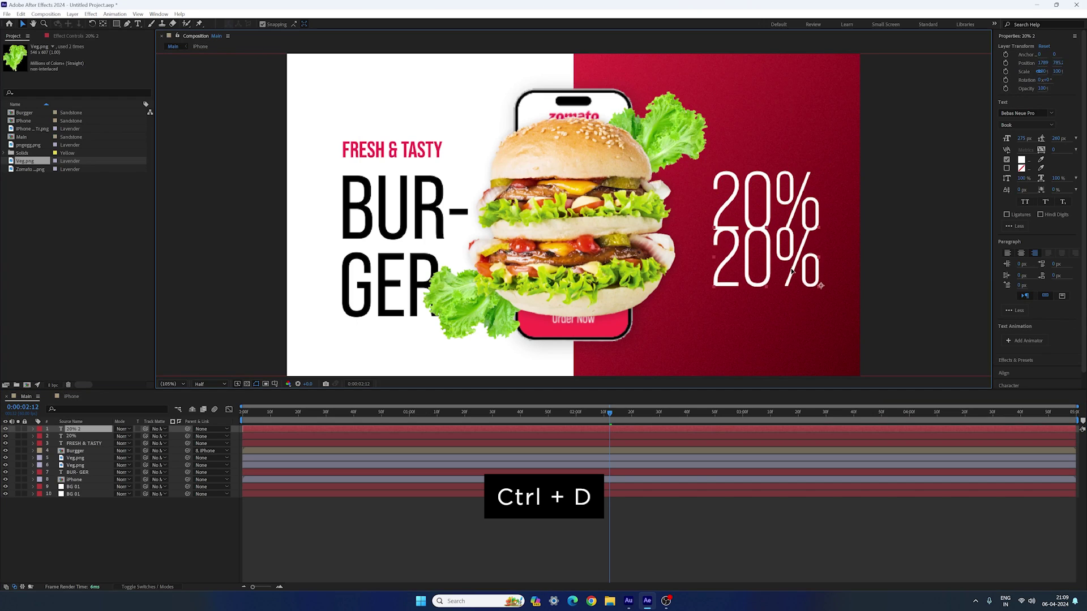
pyautogui.doubleClick(792, 271)
pyautogui.write('OFF')
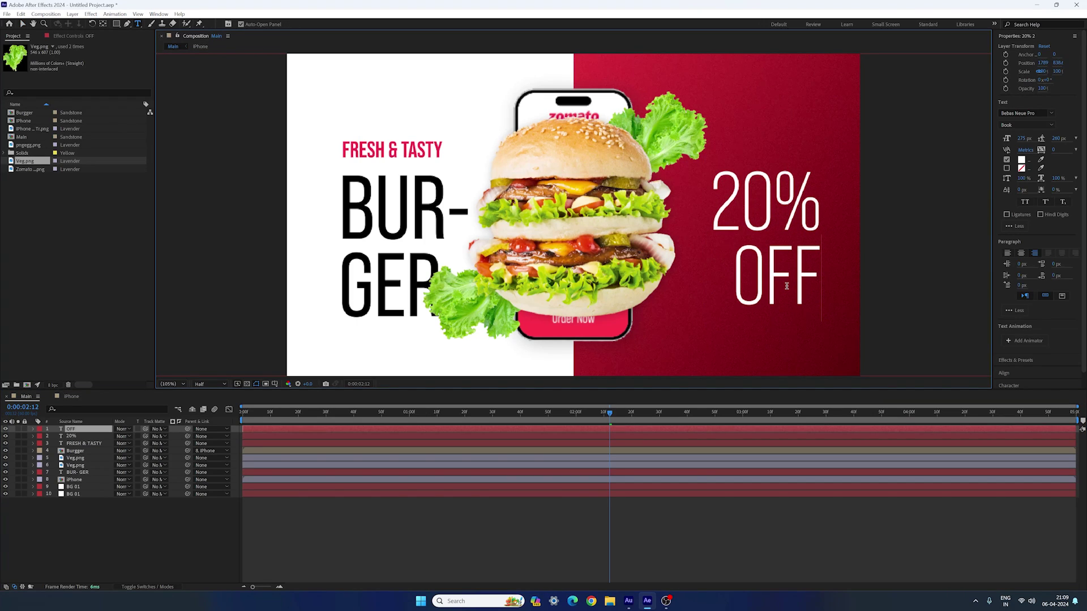
# - Set the OFF text's font style to Regular
pyautogui.doubleClick(787, 286)
pyautogui.click(1026, 125)
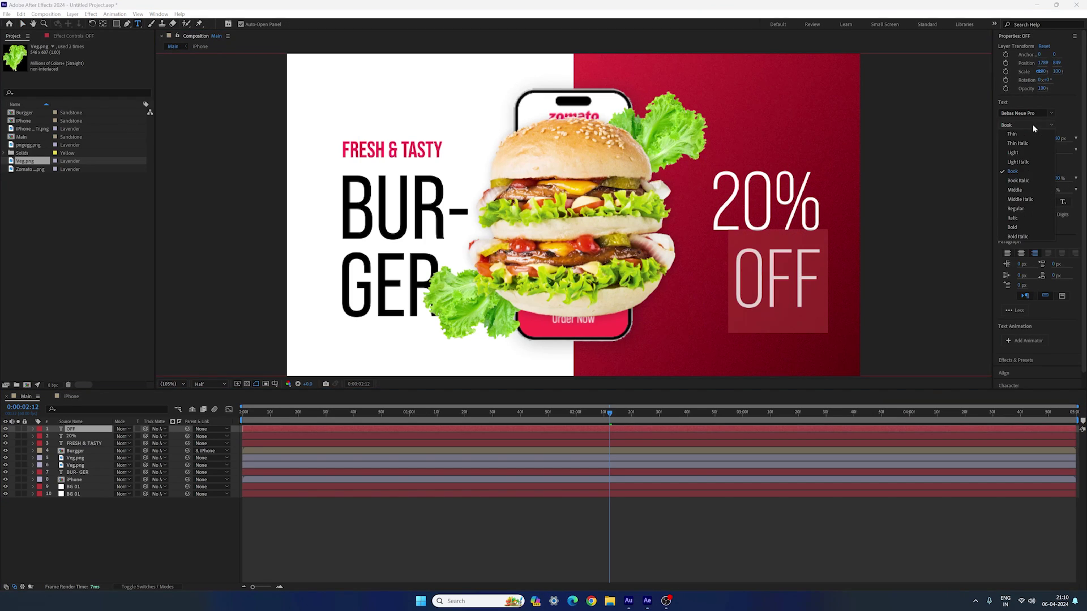
pyautogui.click(1019, 208)
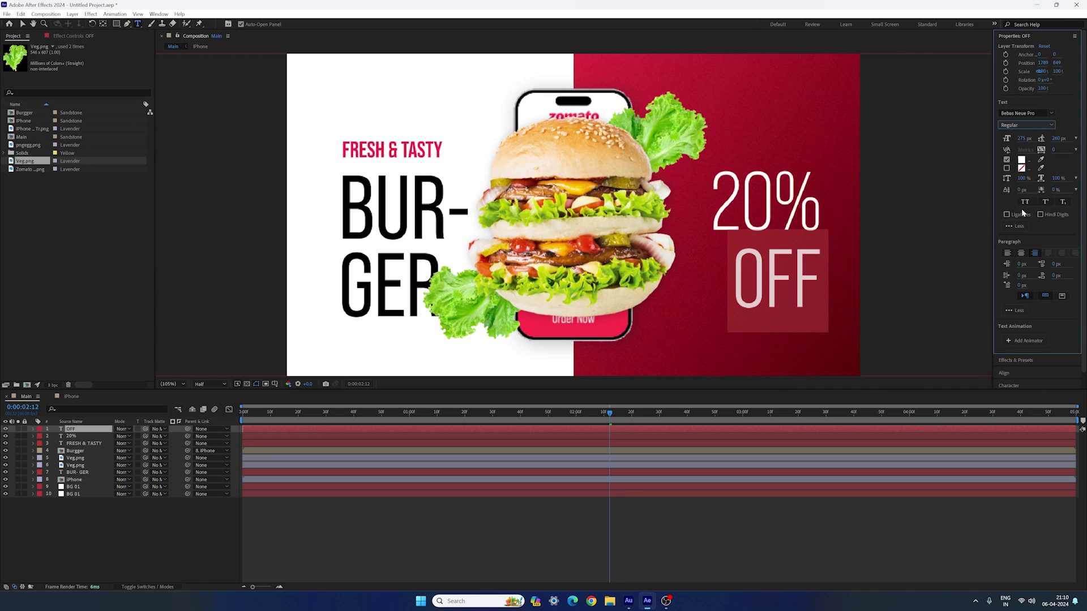
pyautogui.click(157, 529)
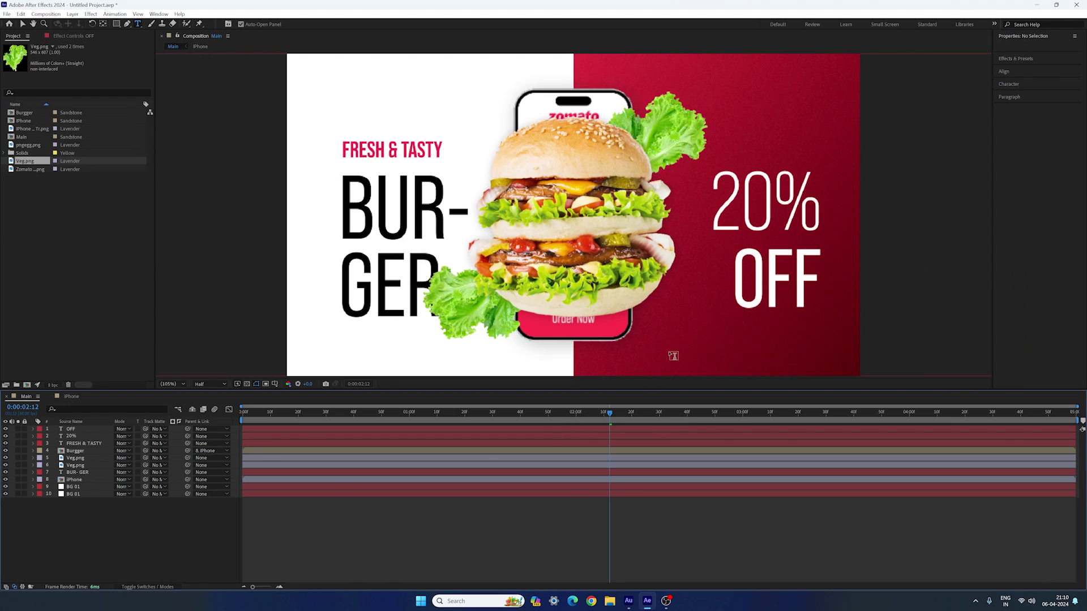
# - Draw a full-height red rectangle covering the 20% and OFF texts and rename its shape layer Matte
pyautogui.click(116, 24)
pyautogui.moveTo(702, 54)
pyautogui.mouseDown()
pyautogui.moveTo(762, 183)
pyautogui.moveTo(837, 300)
pyautogui.moveTo(840, 389)
pyautogui.mouseUp()
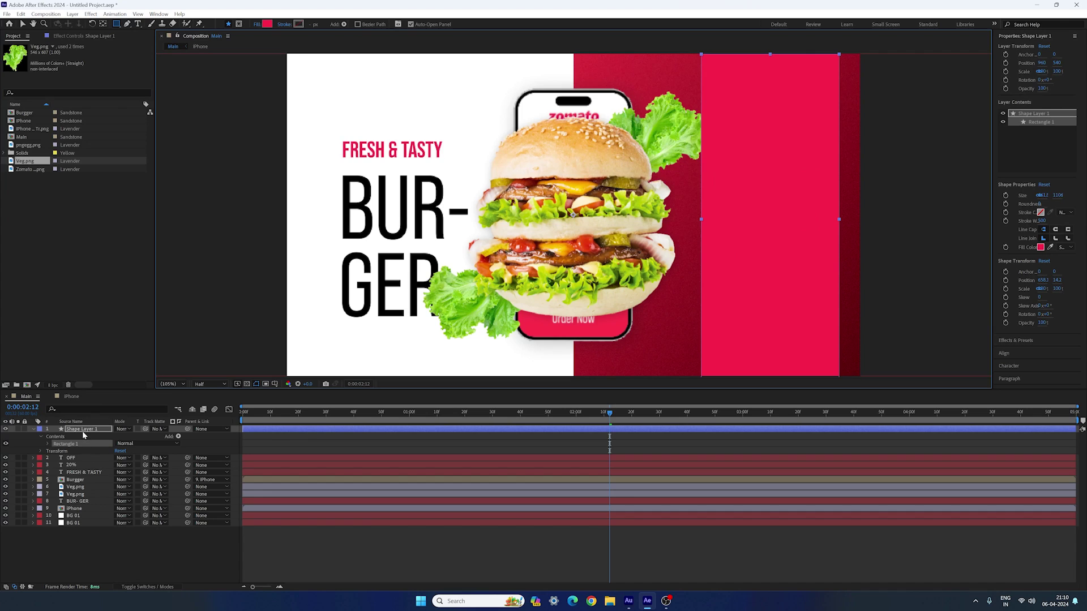
pyautogui.rightClick(80, 433)
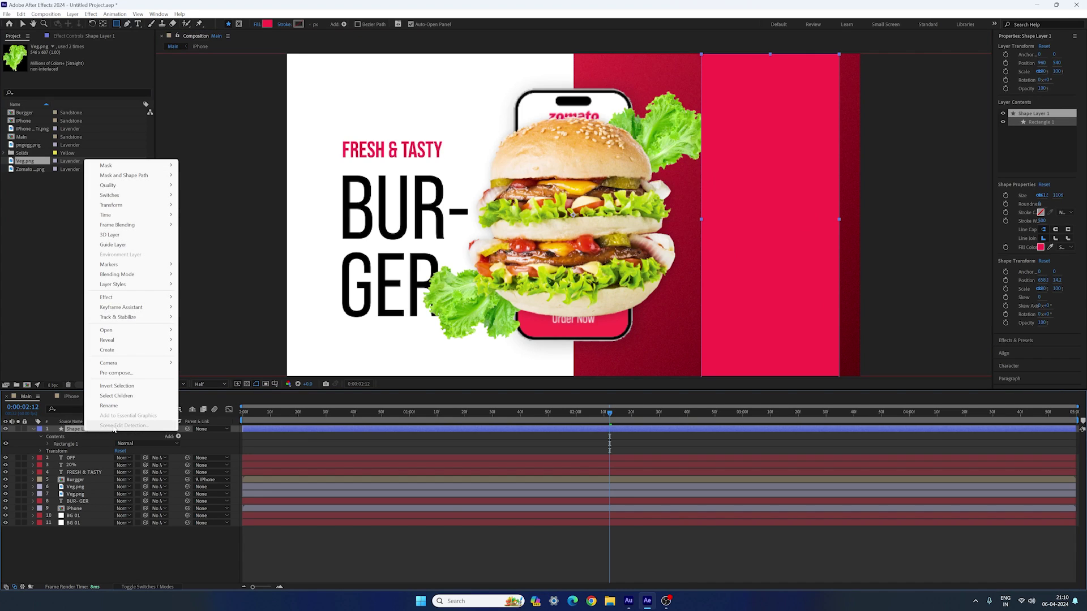
pyautogui.click(116, 408)
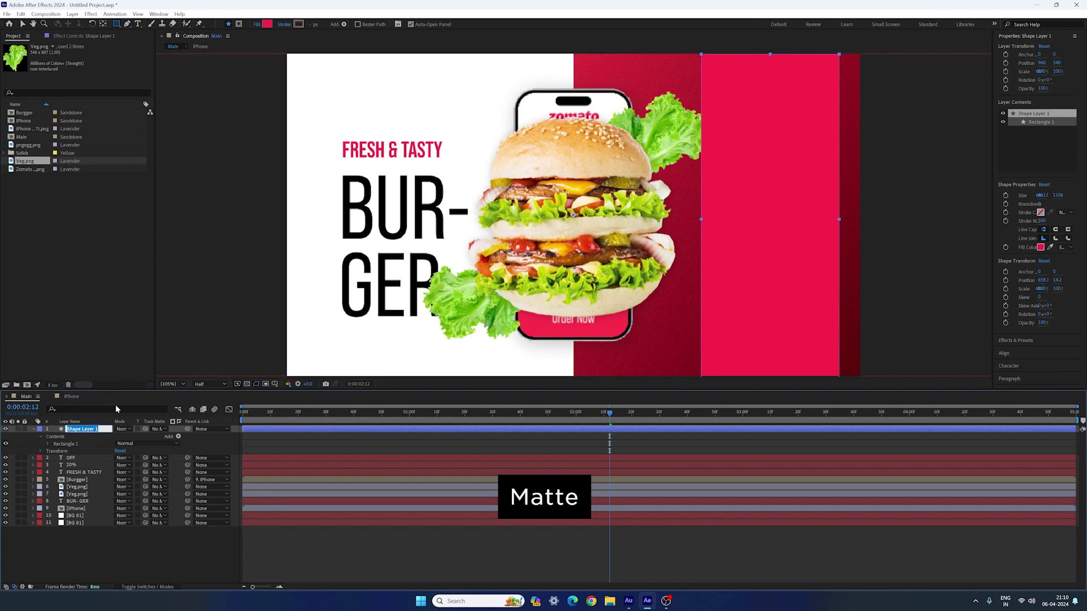
pyautogui.write('Matte')
pyautogui.press('Return')
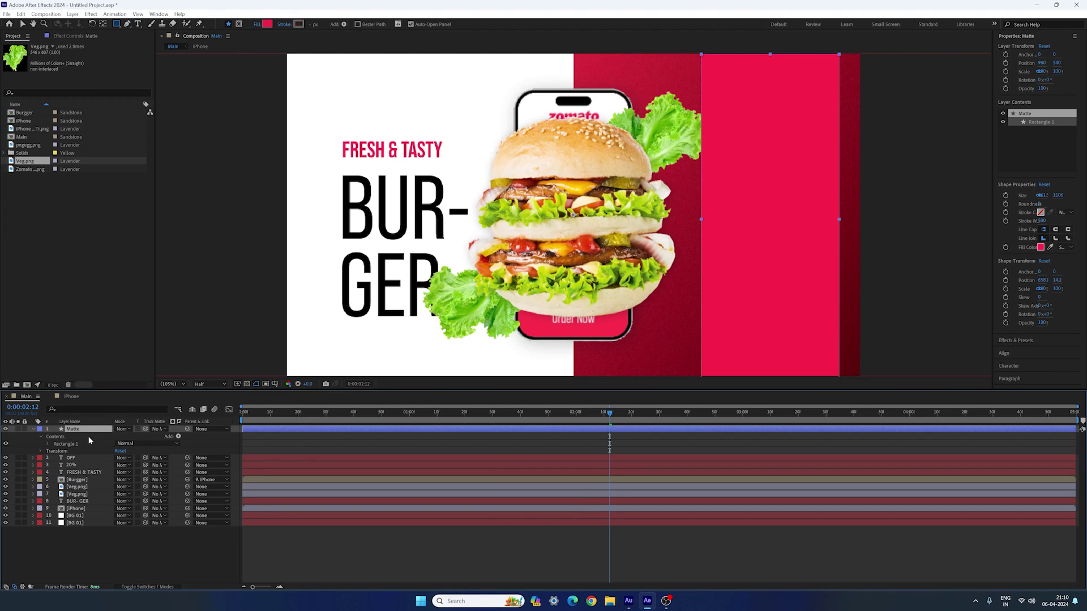
pyautogui.click(33, 429)
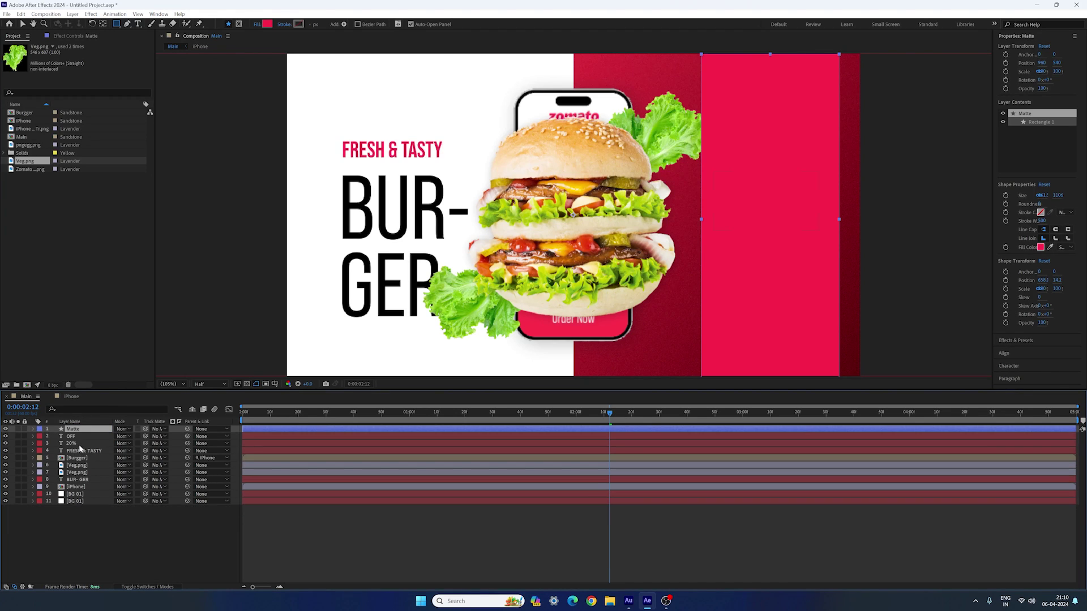
# - Set the Matte layer as the track matte for both the OFF and 20% text layers
pyautogui.click(72, 437)
pyautogui.keyDown('shift'); pyautogui.click(80, 443); pyautogui.keyUp('shift')
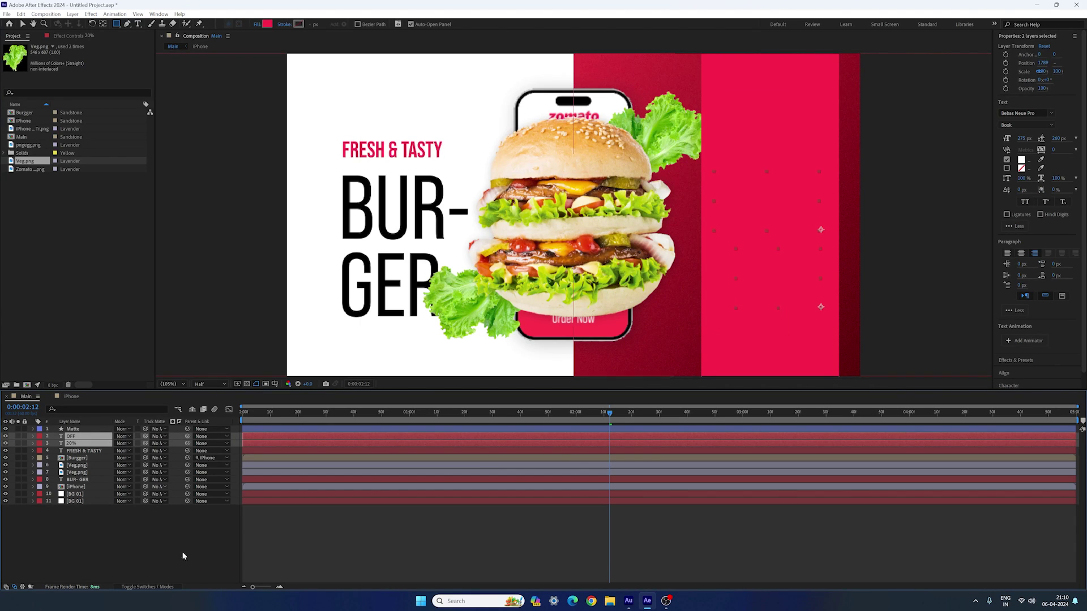
pyautogui.click(157, 436)
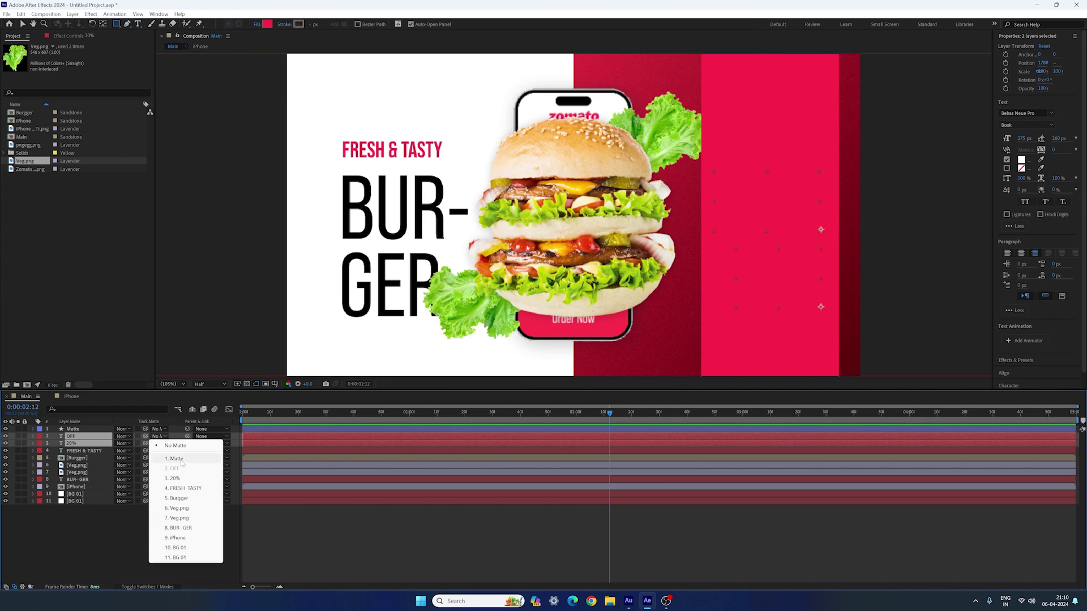
pyautogui.click(176, 459)
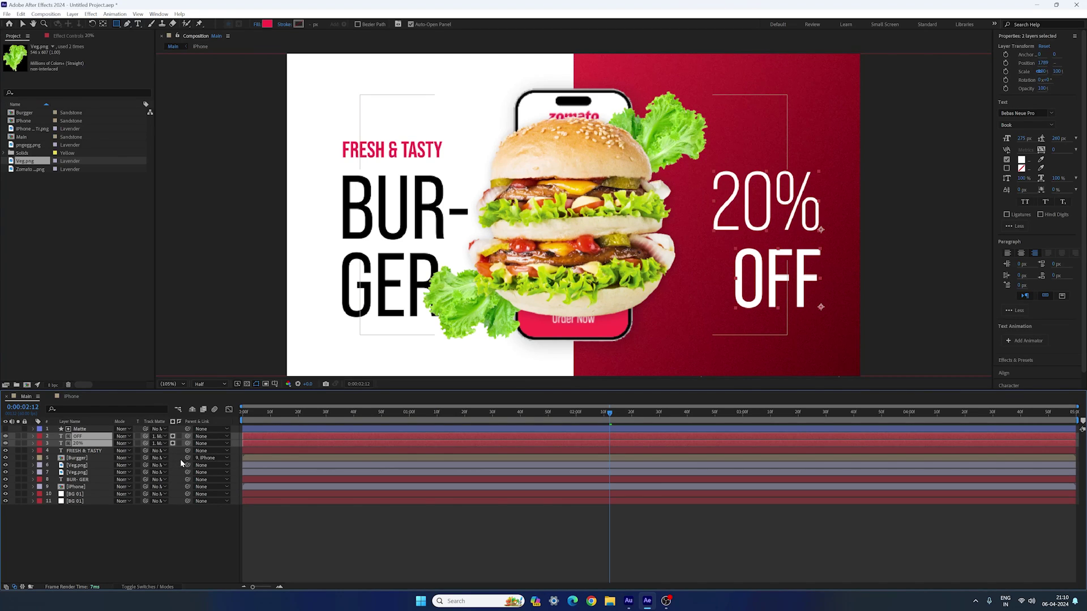
# - Keyframe the OFF and 20% positions at 0:00:02:50, then offset both rightward to about X 2308 at 0:00:01:20 for a slide-in
pyautogui.moveTo(640, 423); pyautogui.dragTo(712, 424)
pyautogui.press('p')
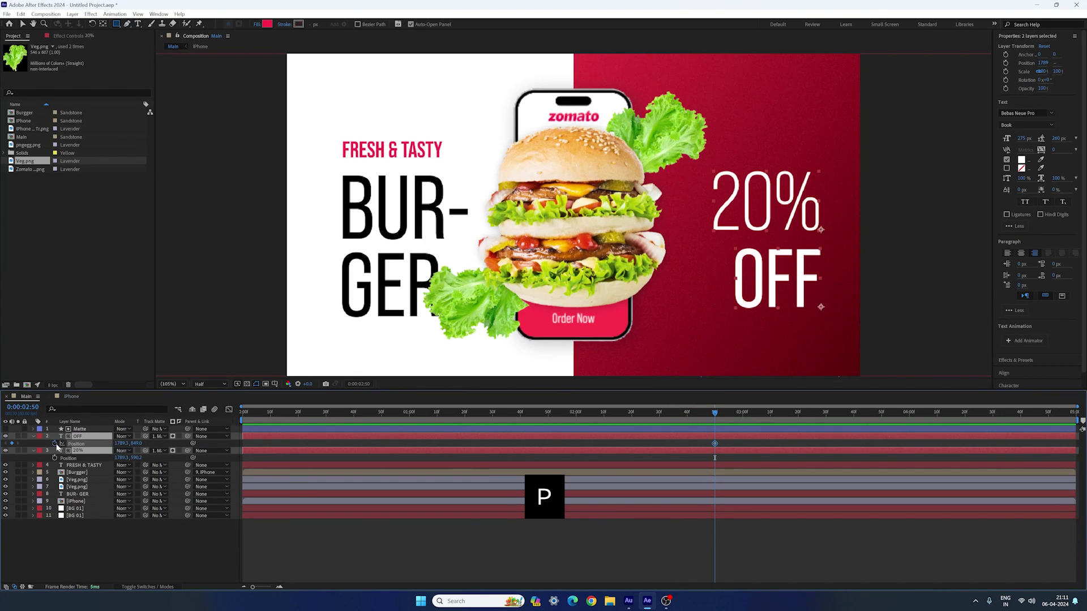
pyautogui.click(54, 443)
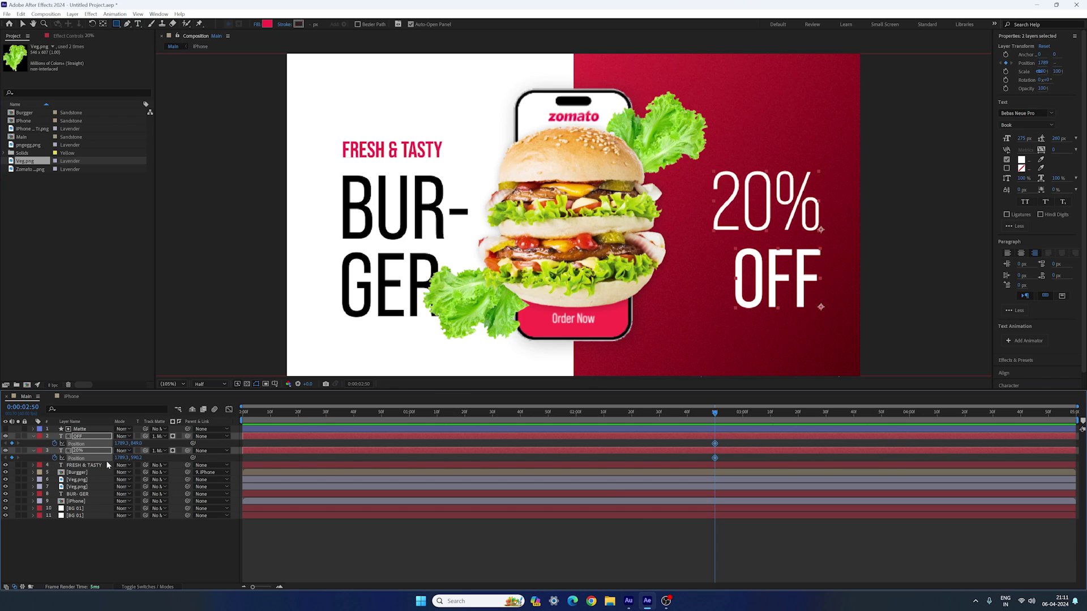
pyautogui.moveTo(700, 416); pyautogui.dragTo(464, 425)
pyautogui.moveTo(121, 443); pyautogui.dragTo(351, 455)
pyautogui.press('space')
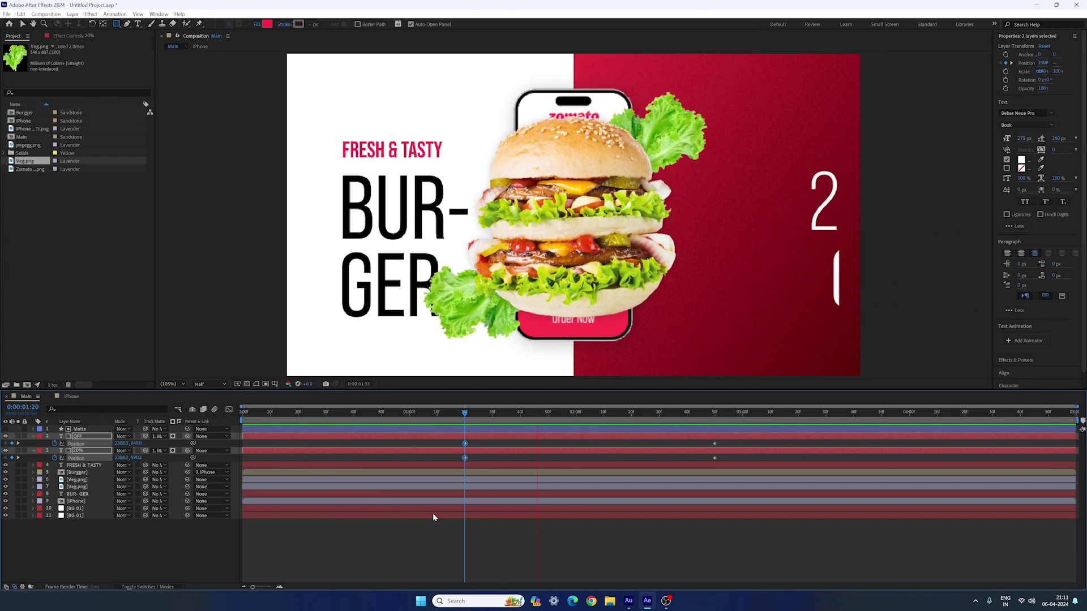
# - Apply Easy Ease to the OFF and 20% position keyframes and lengthen the final keyframe's incoming influence in the speed graph for a long slowdown
pyautogui.moveTo(718, 439); pyautogui.dragTo(456, 486)
pyautogui.press('F9')
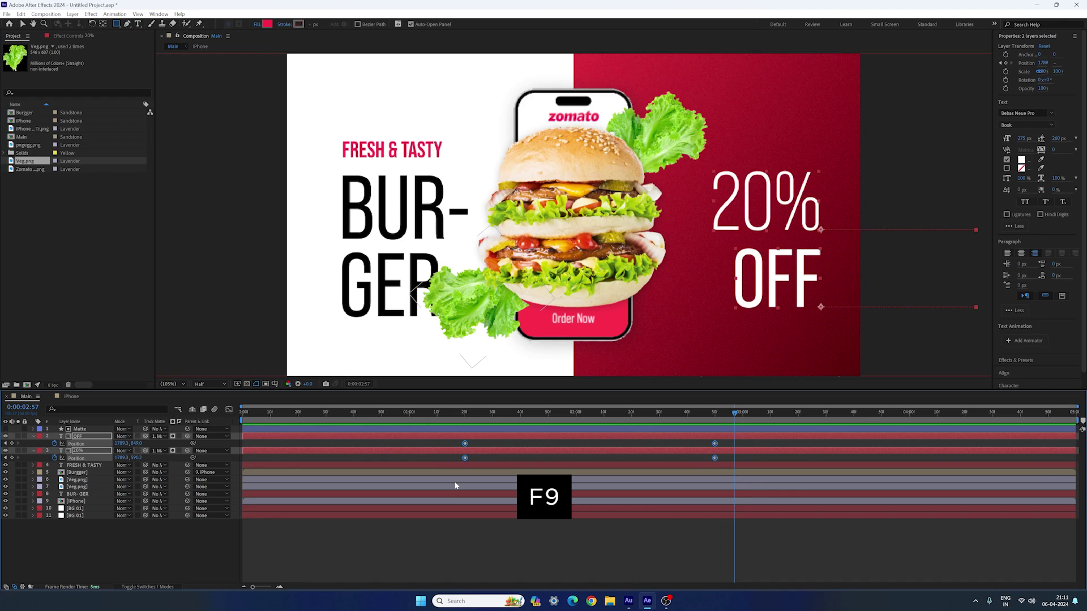
pyautogui.click(229, 409)
pyautogui.moveTo(722, 550); pyautogui.dragTo(590, 558)
pyautogui.click(464, 412)
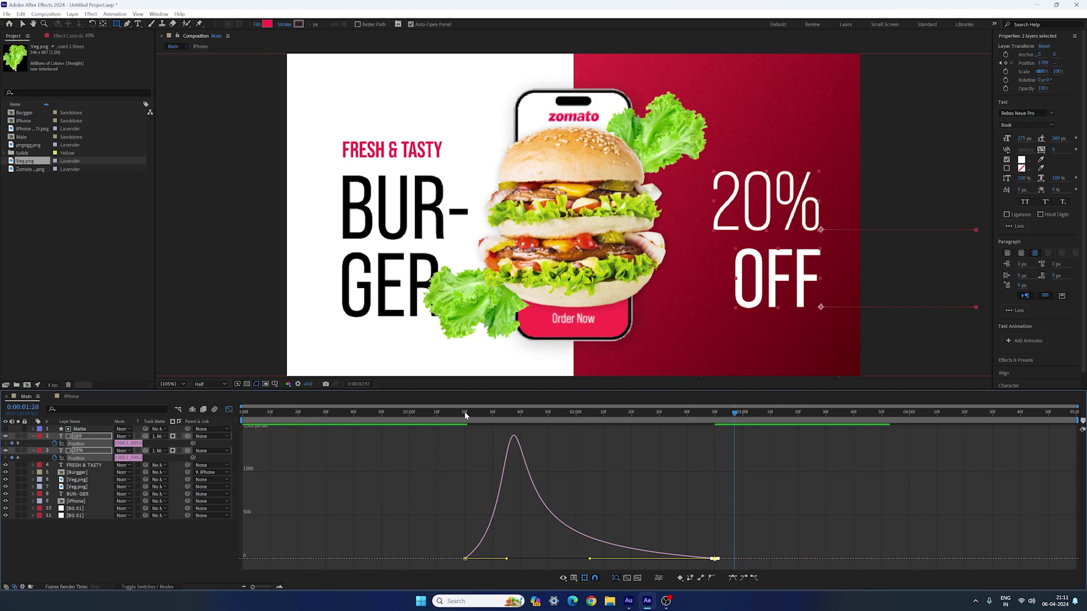
pyautogui.press('space')
pyautogui.press('space')
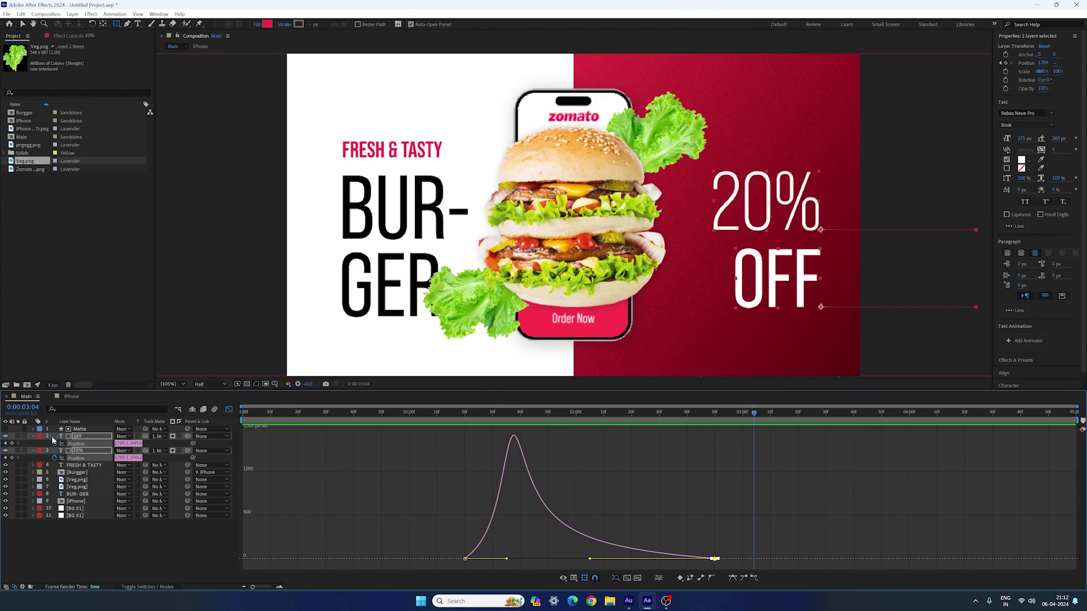
pyautogui.press('F2')
pyautogui.click(33, 436)
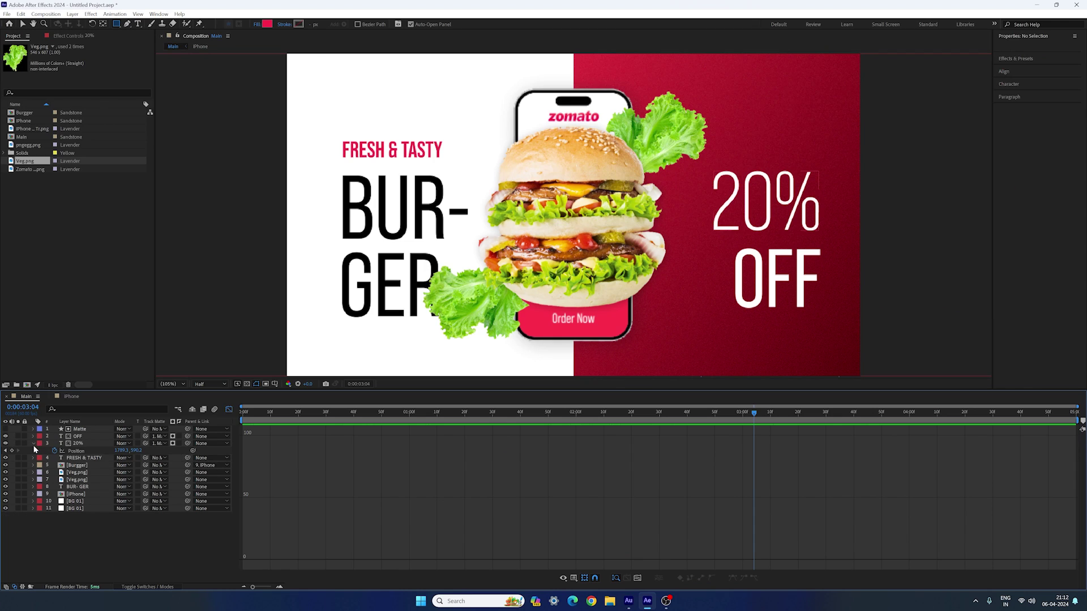
pyautogui.click(33, 444)
pyautogui.click(228, 410)
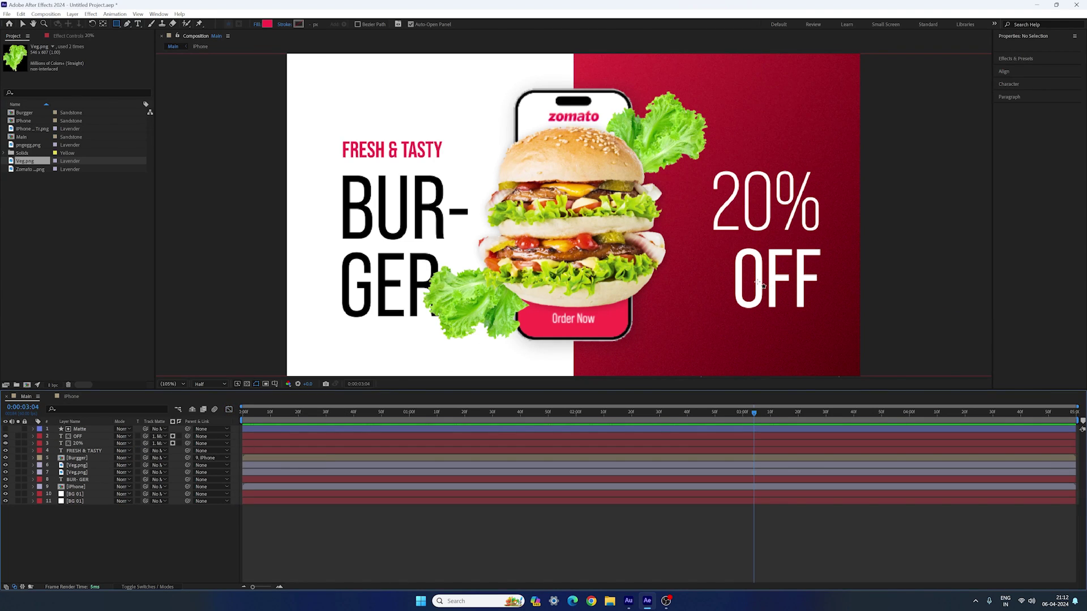
# - Delay the OFF layer's position keyframes together so its slide-in starts at 0:00:01:35
pyautogui.click(87, 438)
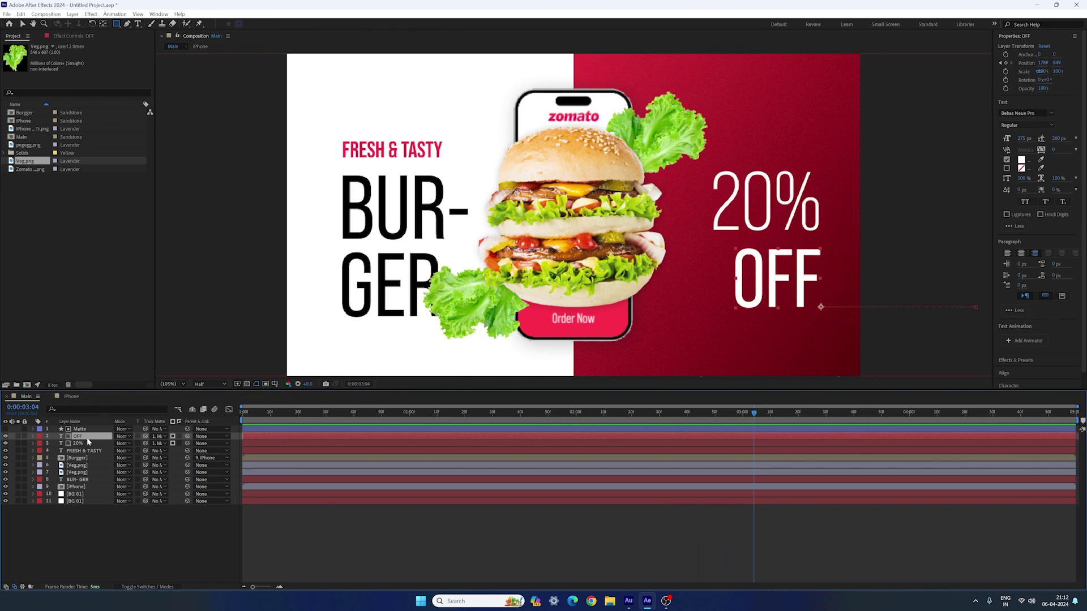
pyautogui.press('u')
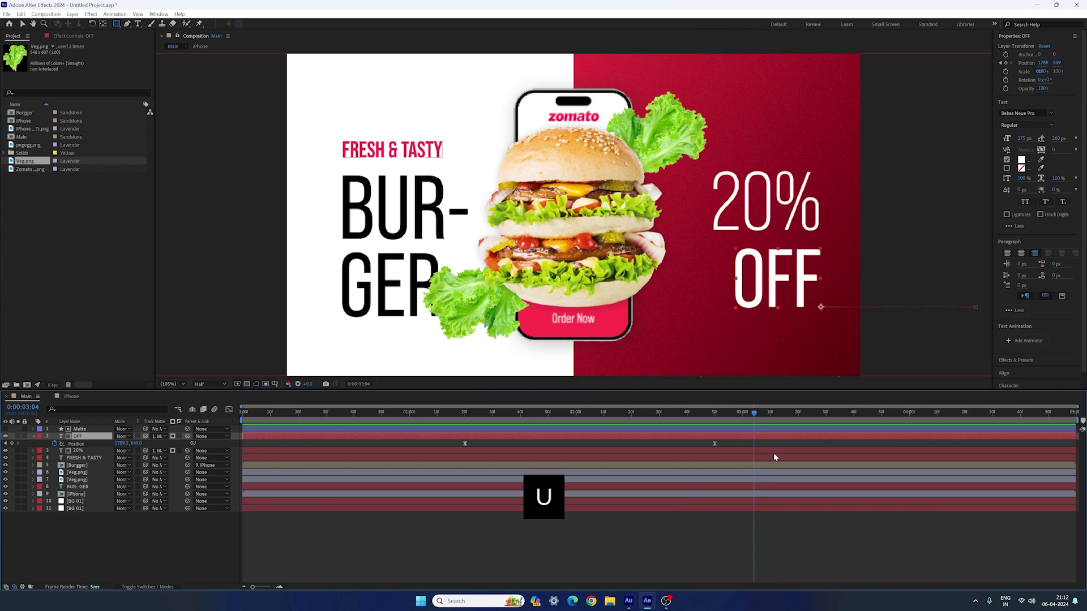
pyautogui.moveTo(738, 457); pyautogui.dragTo(434, 442)
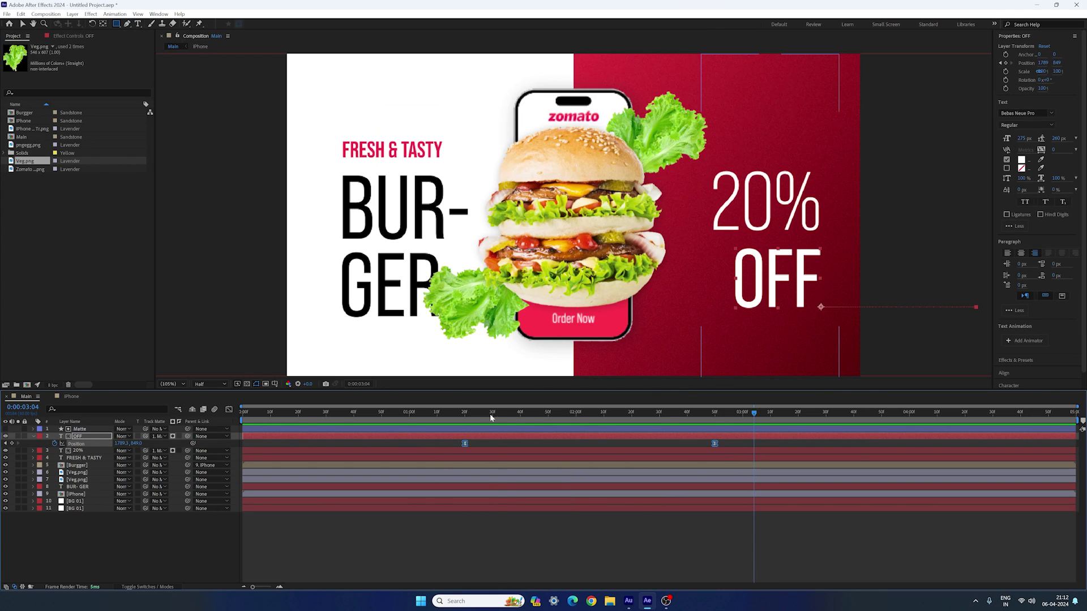
pyautogui.moveTo(490, 413); pyautogui.dragTo(506, 418)
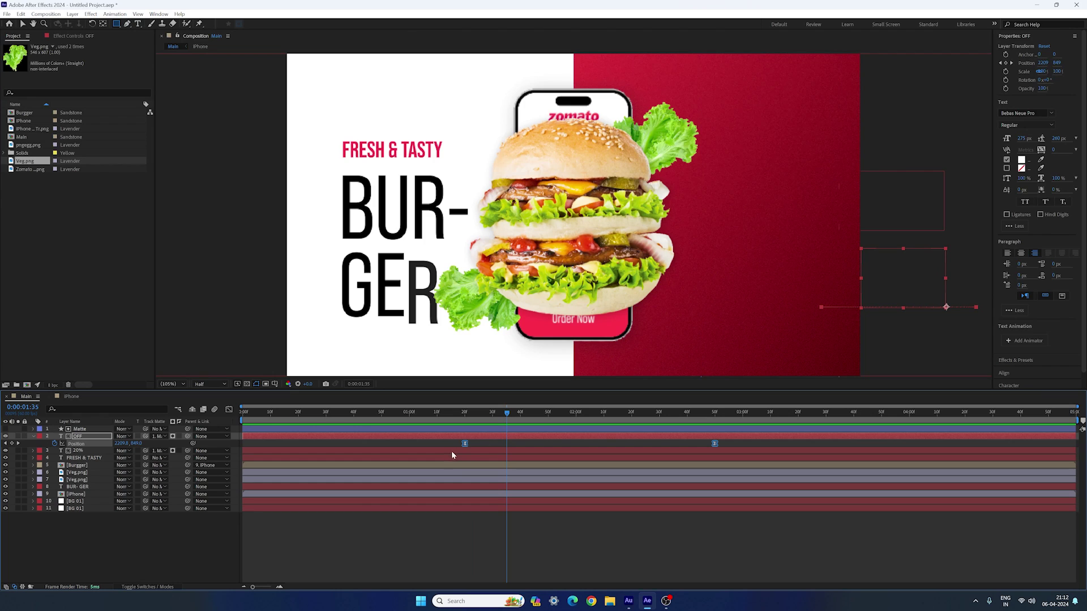
pyautogui.moveTo(465, 445); pyautogui.dragTo(507, 445)
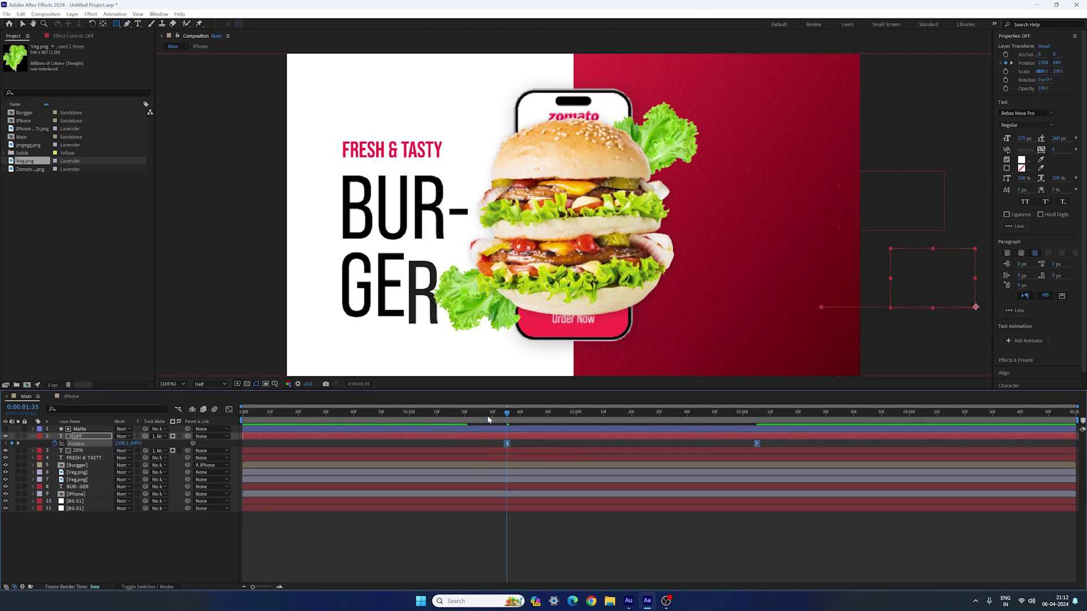
pyautogui.click(799, 414)
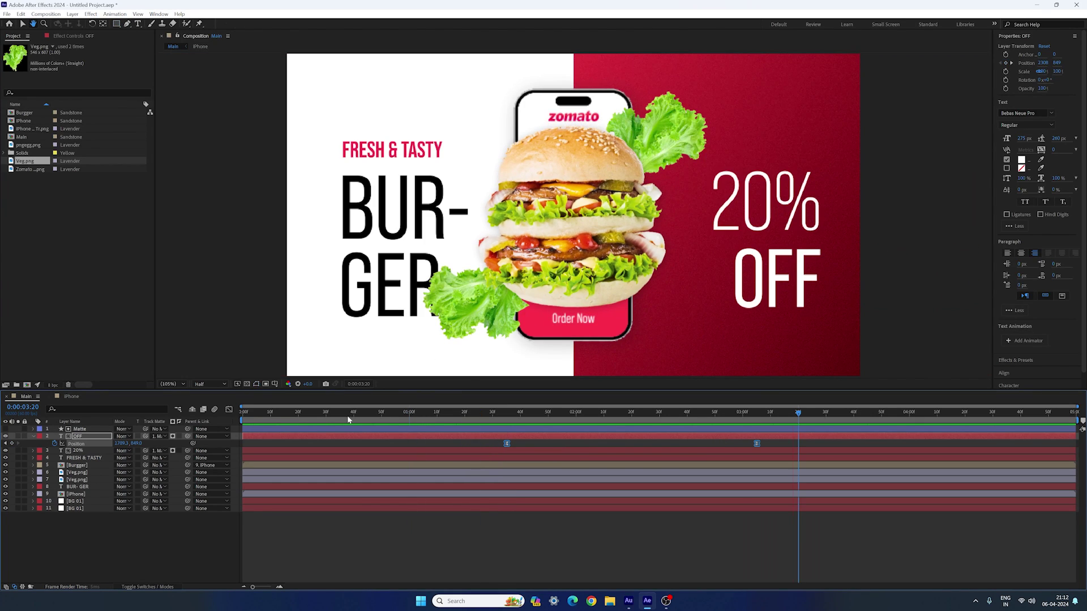
pyautogui.click(32, 436)
pyautogui.click(134, 521)
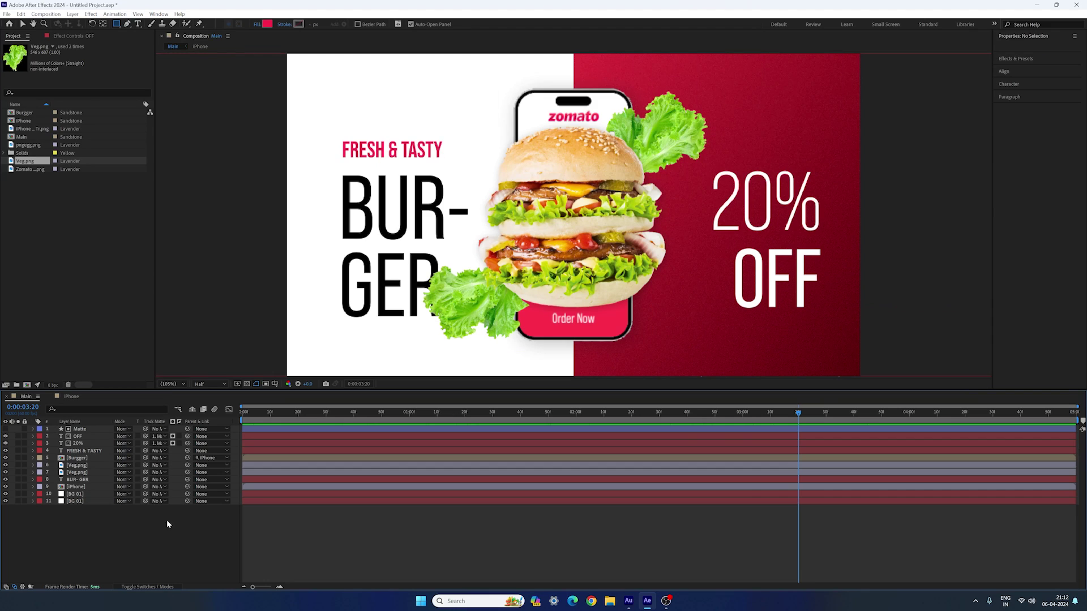
# - Enable motion blur on all layers of the Main composition
pyautogui.click(152, 587)
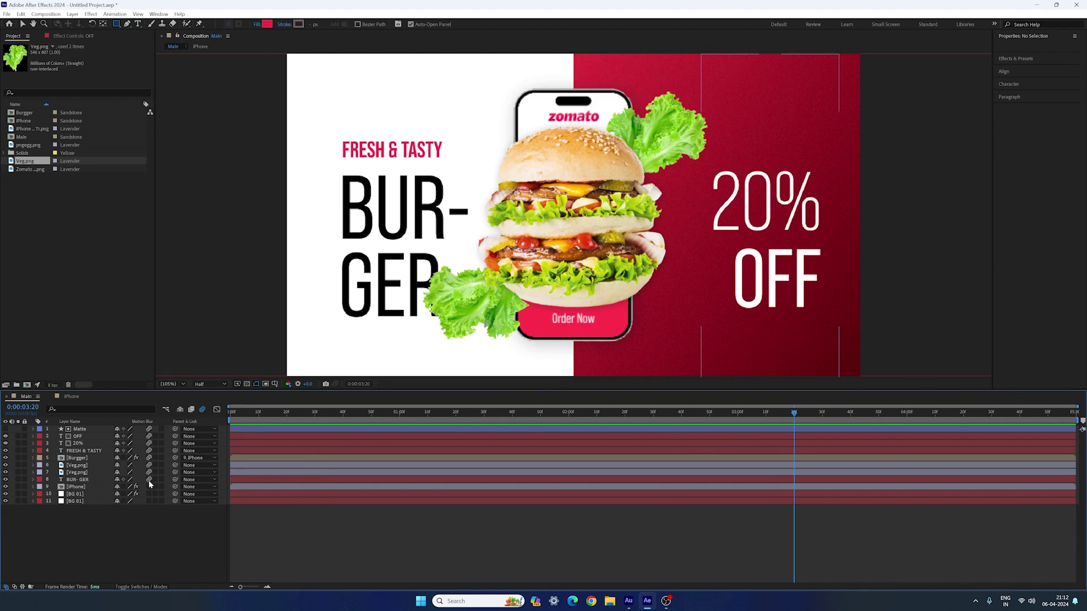
pyautogui.click(150, 502)
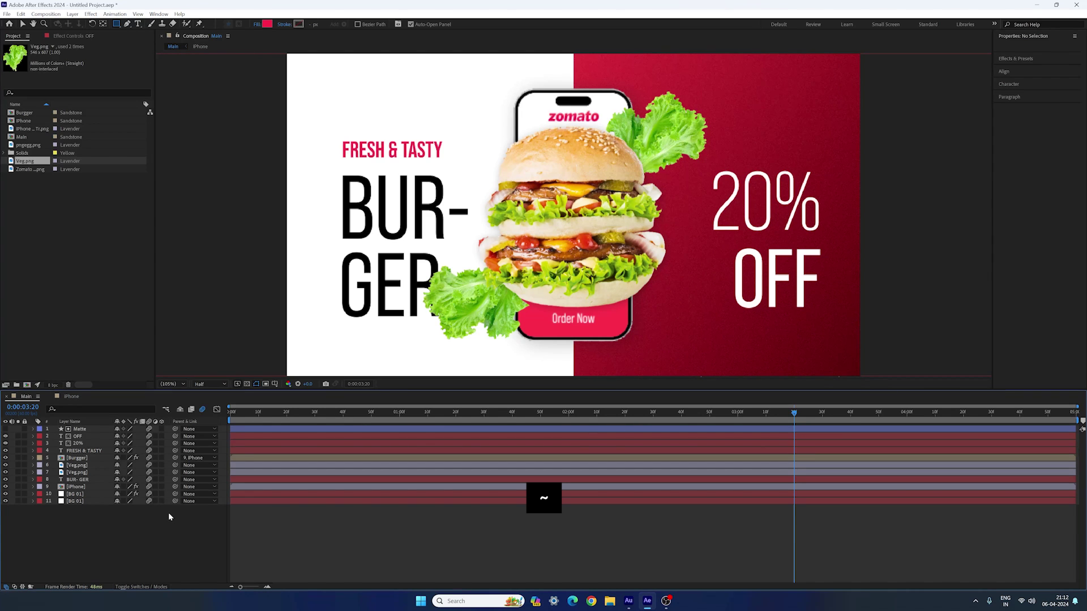